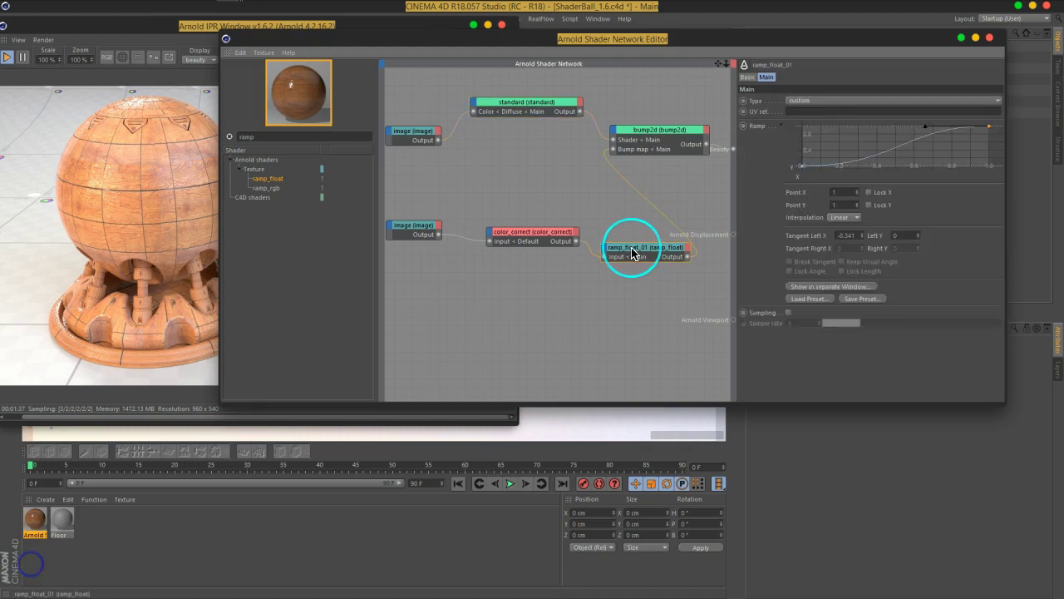
# Delete the ramp_float, color_correct, second image and bump2d nodes from the network
pyautogui.press('Delete')
pyautogui.click(537, 238)
pyautogui.press('Delete')
pyautogui.click(432, 228)
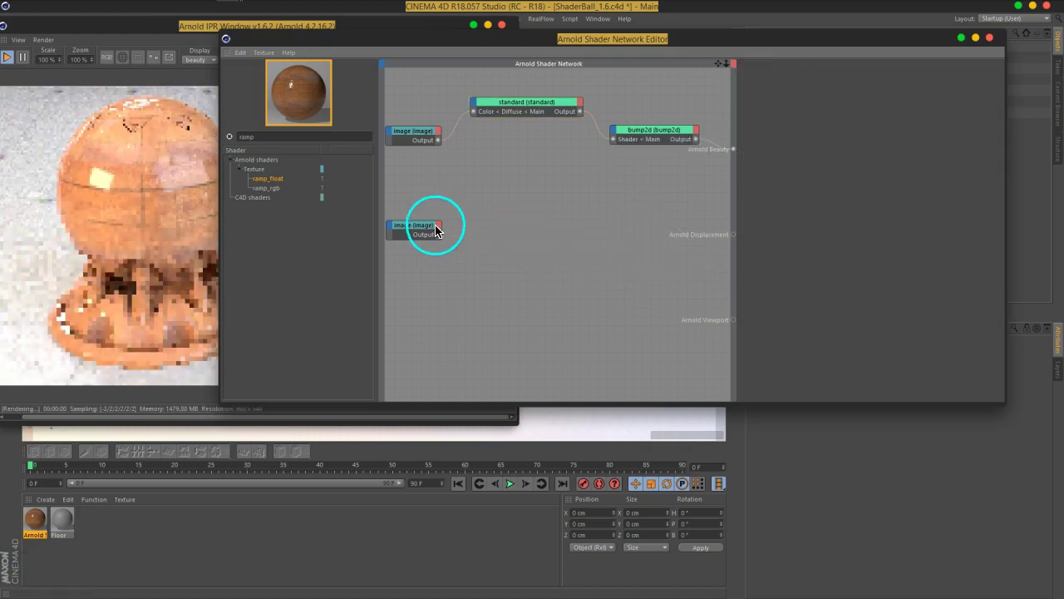
pyautogui.press('Delete')
pyautogui.click(634, 129)
pyautogui.press('Delete')
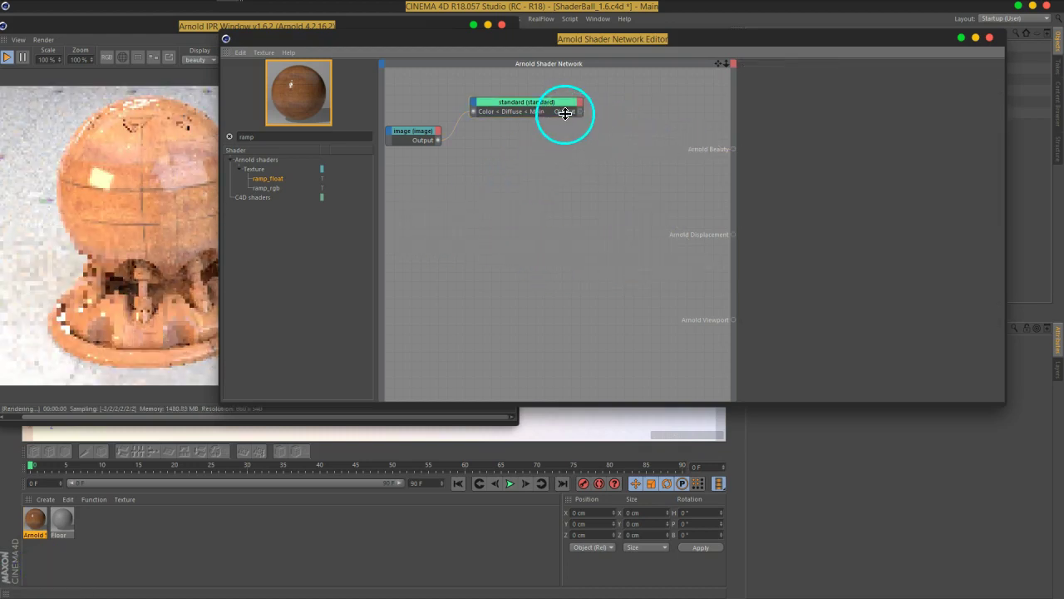
# Wire the standard shader's output to Arnold Beauty and place the image node beside it
pyautogui.moveTo(584, 114); pyautogui.dragTo(733, 150)
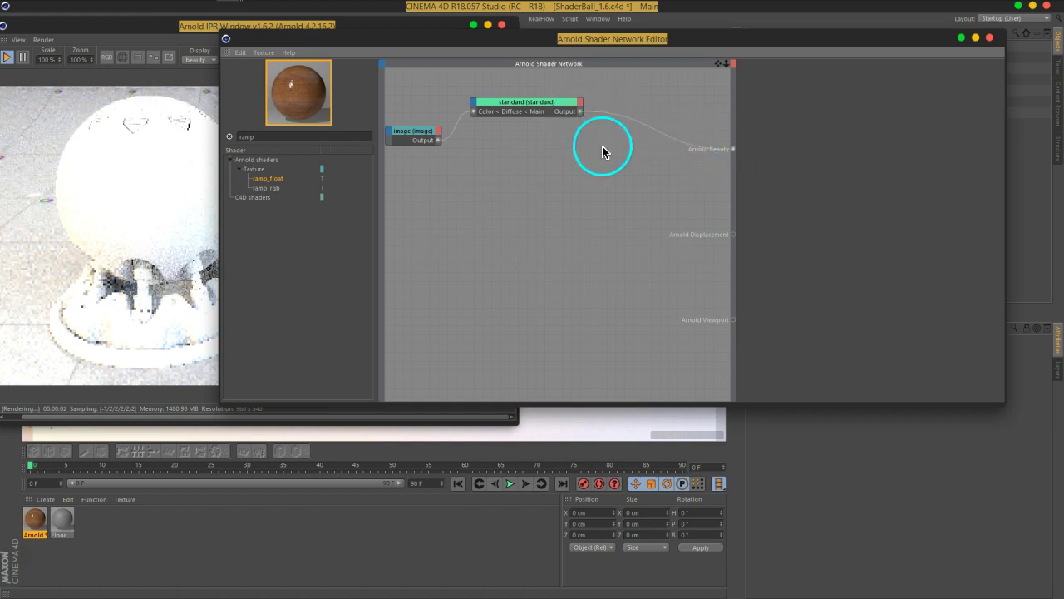
pyautogui.moveTo(537, 105); pyautogui.dragTo(609, 129)
pyautogui.moveTo(422, 133); pyautogui.dragTo(505, 149)
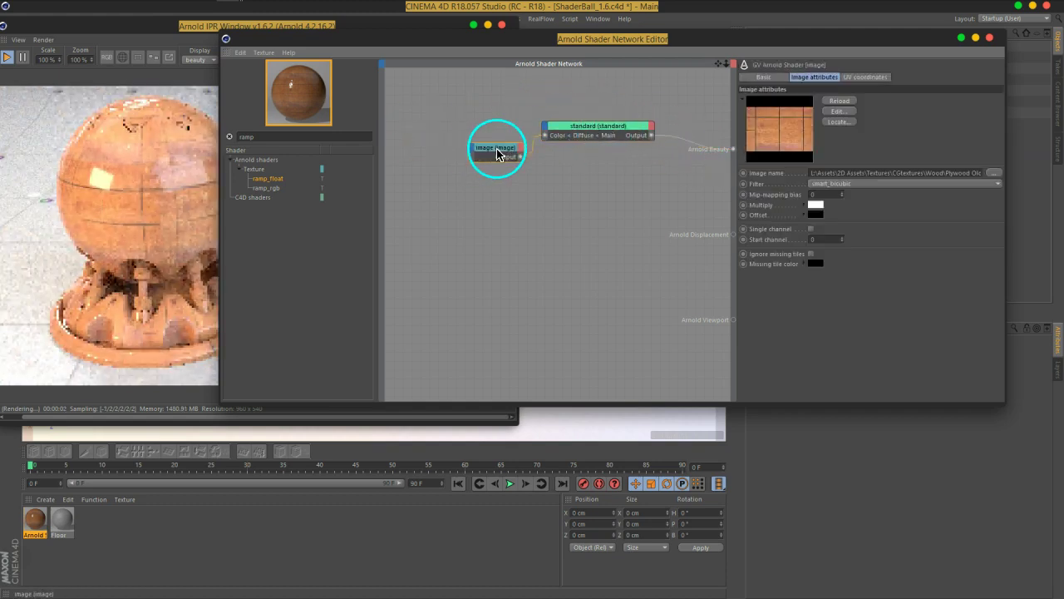
pyautogui.moveTo(220, 251); pyautogui.dragTo(380, 241)
# Tidy the standard and image nodes, then remove the image-to-Diffuse Color link
pyautogui.moveTo(258, 24); pyautogui.dragTo(298, 24)
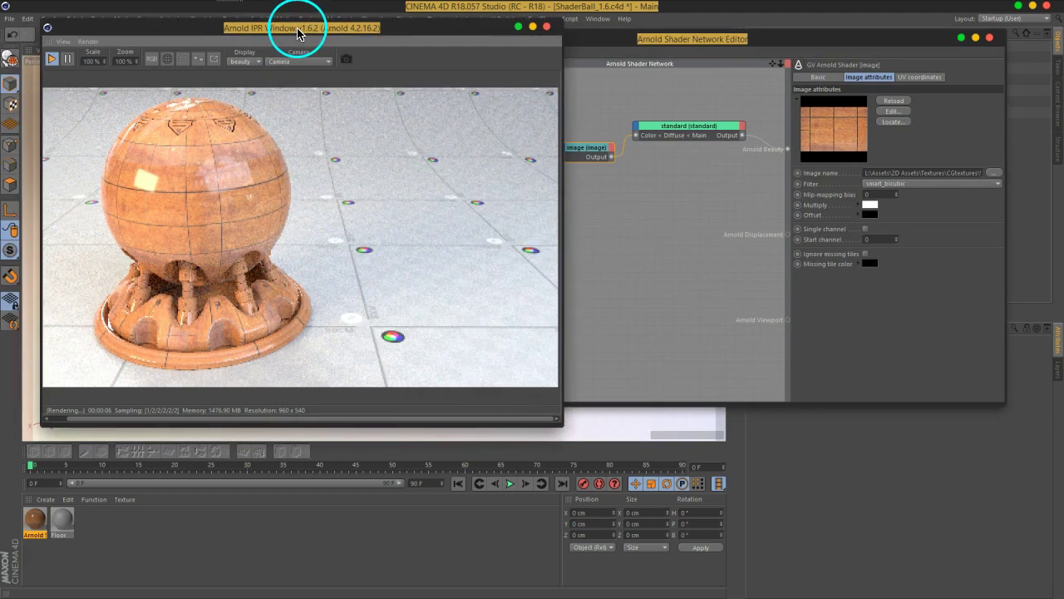
pyautogui.moveTo(648, 38); pyautogui.dragTo(708, 43)
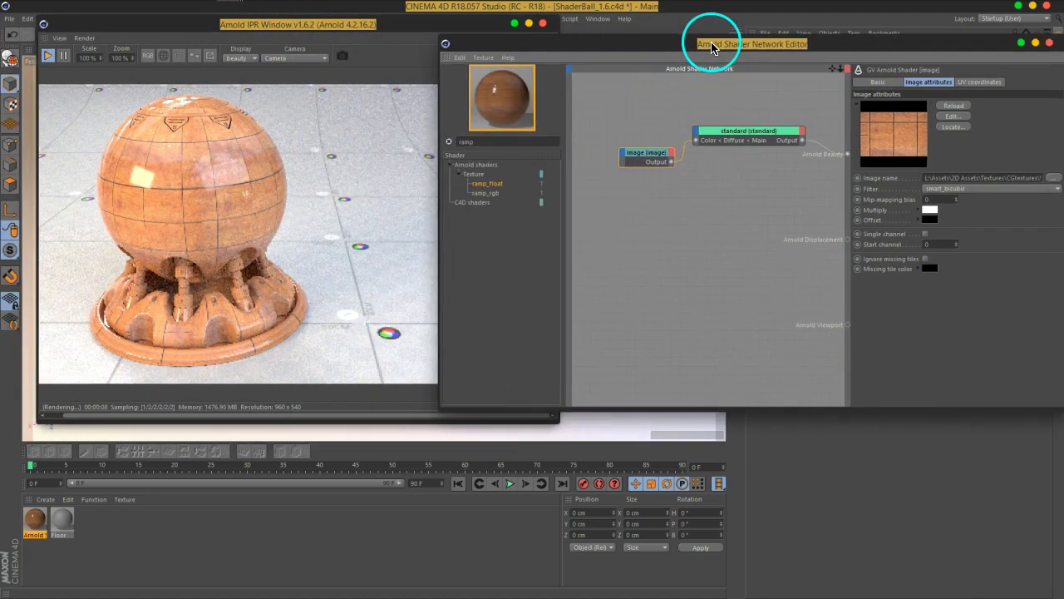
pyautogui.click(745, 140)
pyautogui.moveTo(881, 44); pyautogui.dragTo(865, 40)
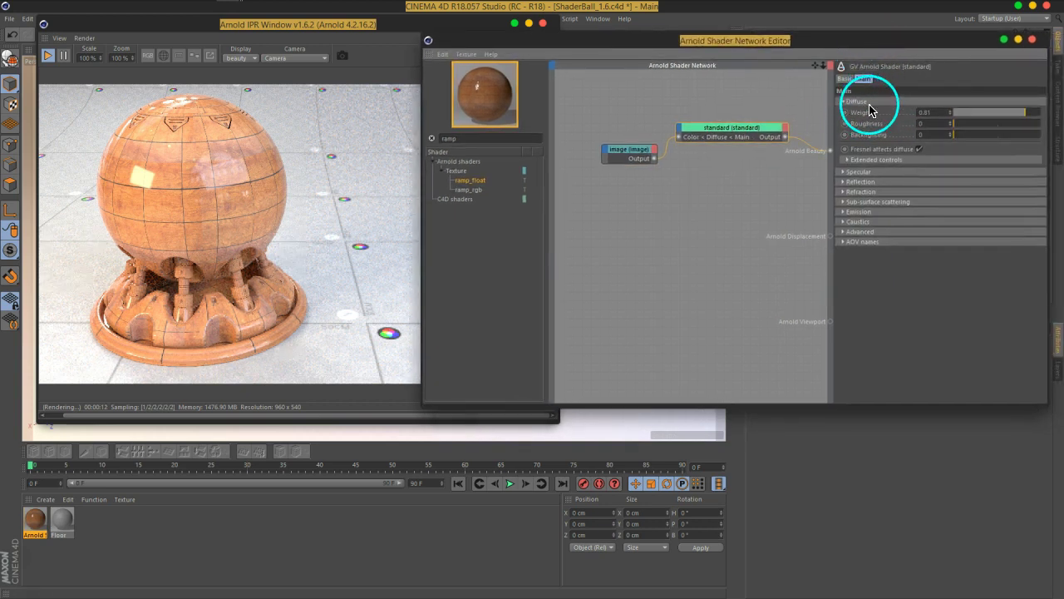
pyautogui.moveTo(713, 131); pyautogui.dragTo(688, 123)
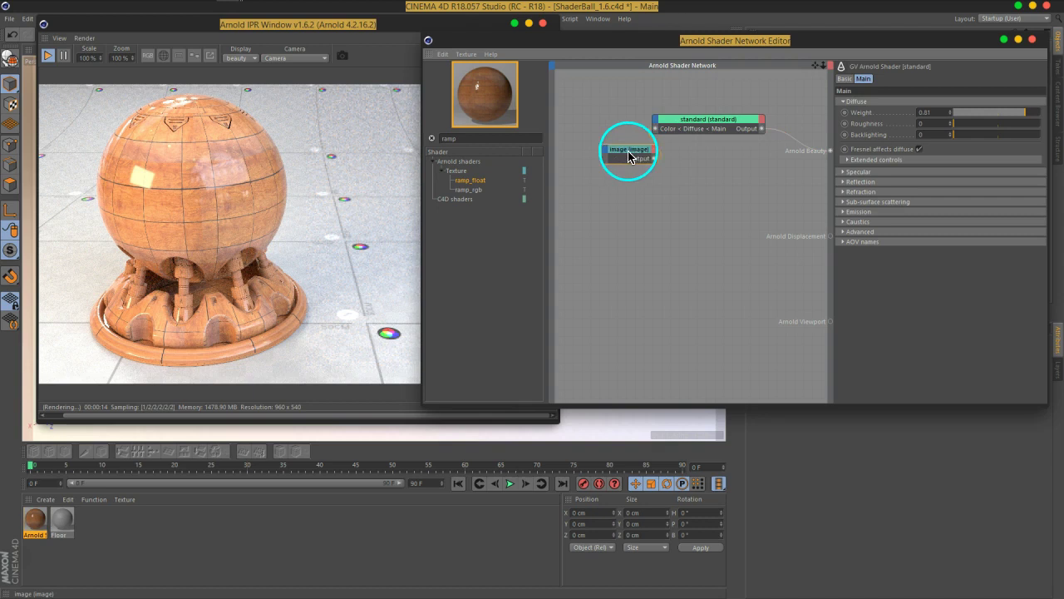
pyautogui.moveTo(629, 157); pyautogui.dragTo(598, 154)
pyautogui.moveTo(670, 131); pyautogui.dragTo(649, 128)
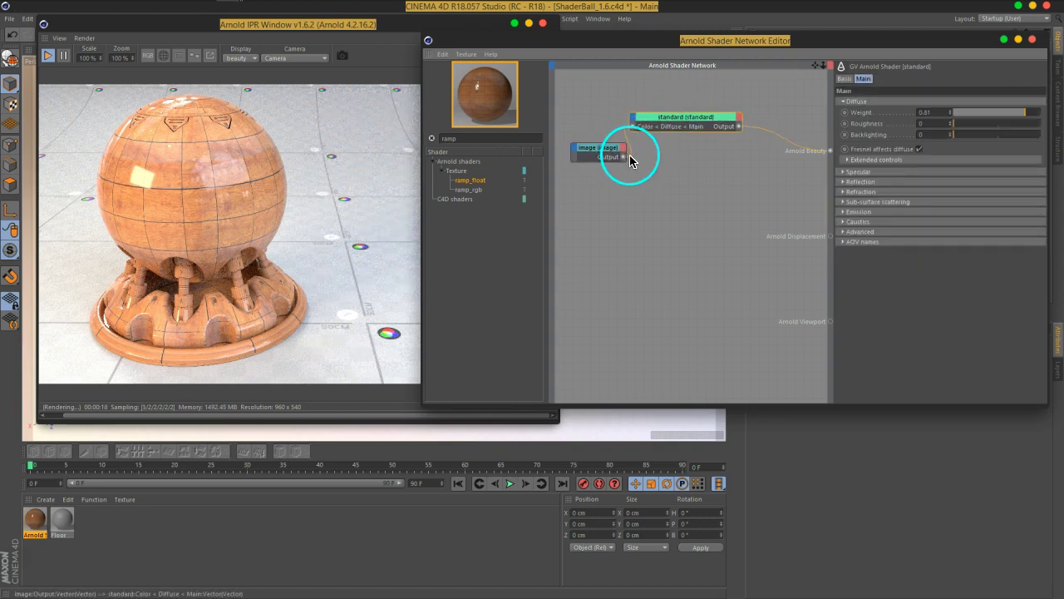
pyautogui.moveTo(629, 160); pyautogui.dragTo(696, 186)
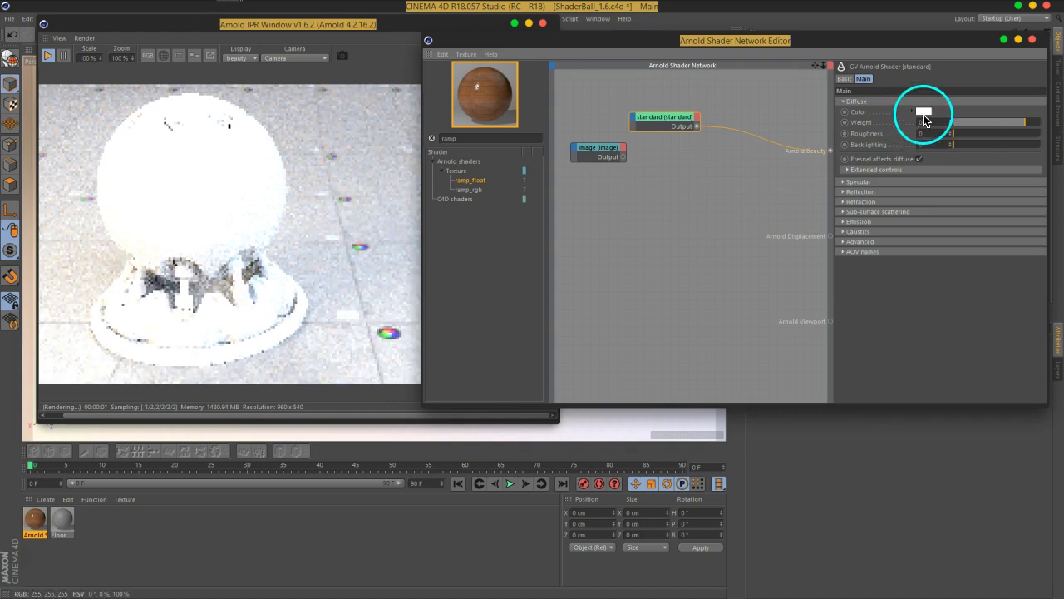
# Set the standard shader's diffuse colour to light blue, then darken it by lowering Value
pyautogui.click(924, 114)
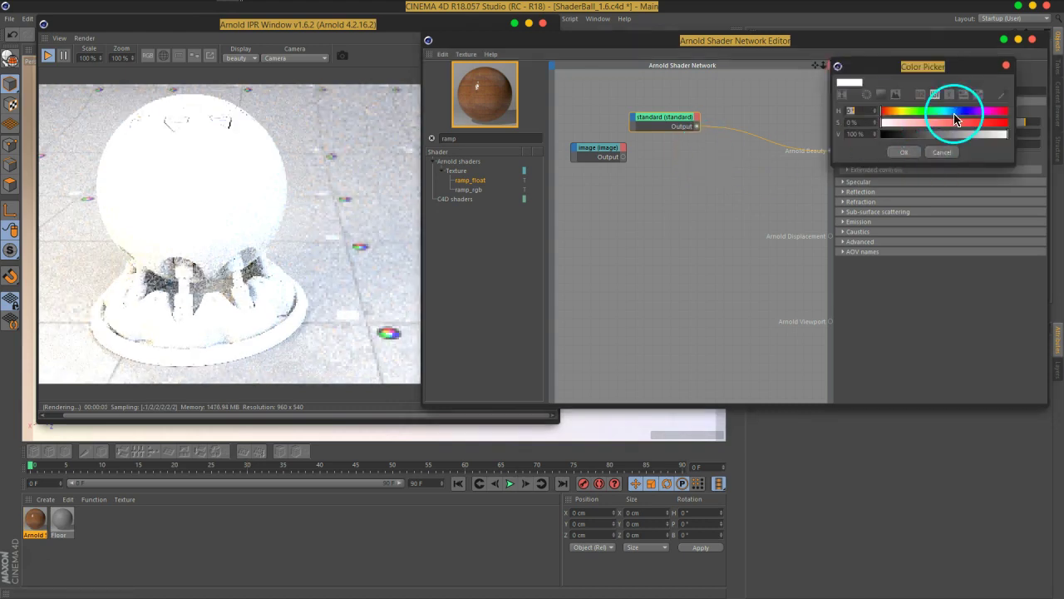
pyautogui.click(891, 113)
pyautogui.click(964, 114)
pyautogui.click(904, 152)
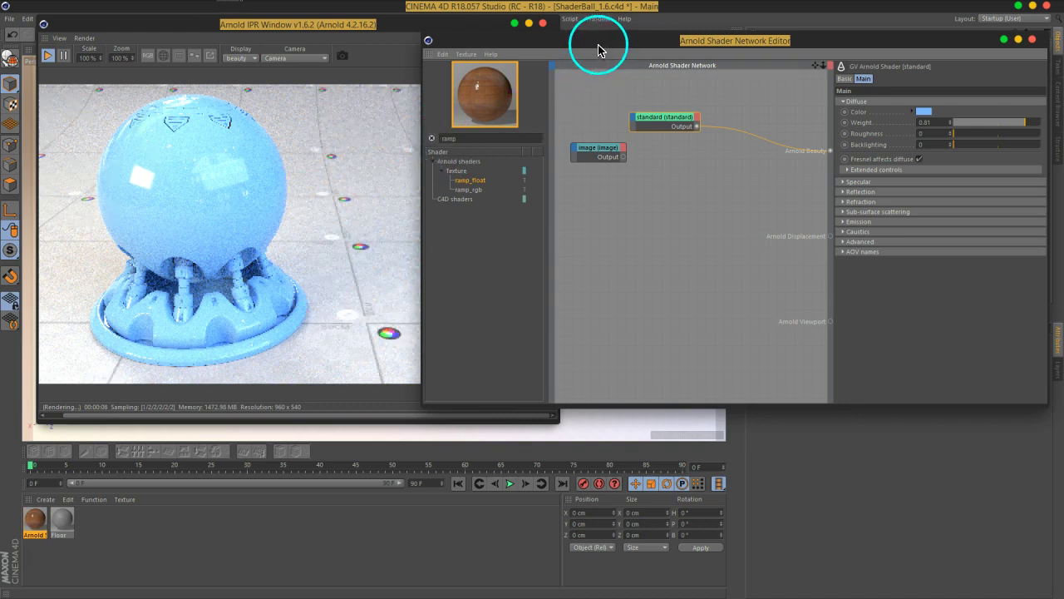
pyautogui.moveTo(594, 41); pyautogui.dragTo(582, 39)
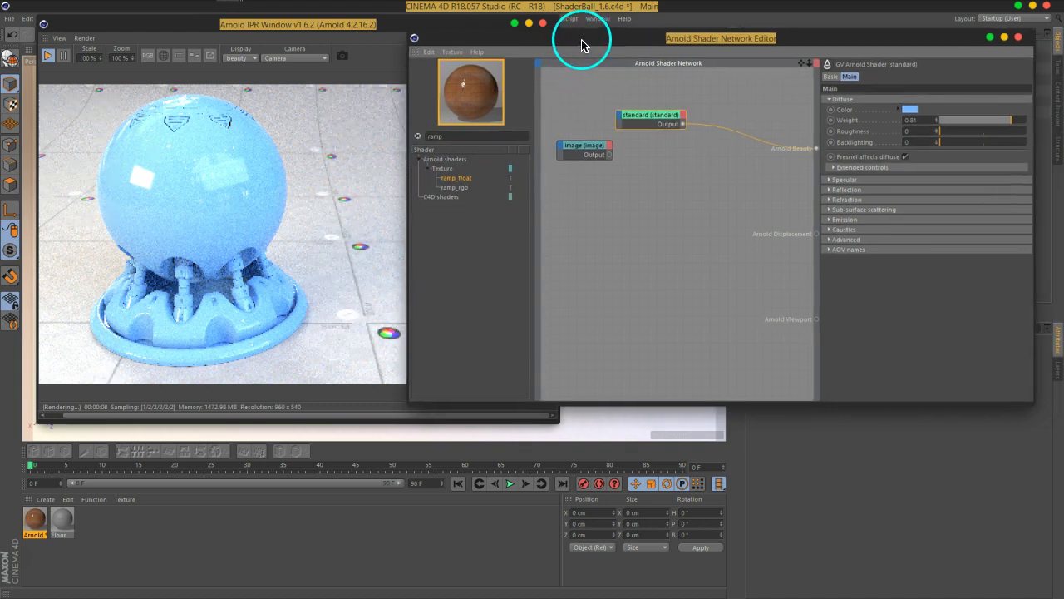
pyautogui.click(909, 109)
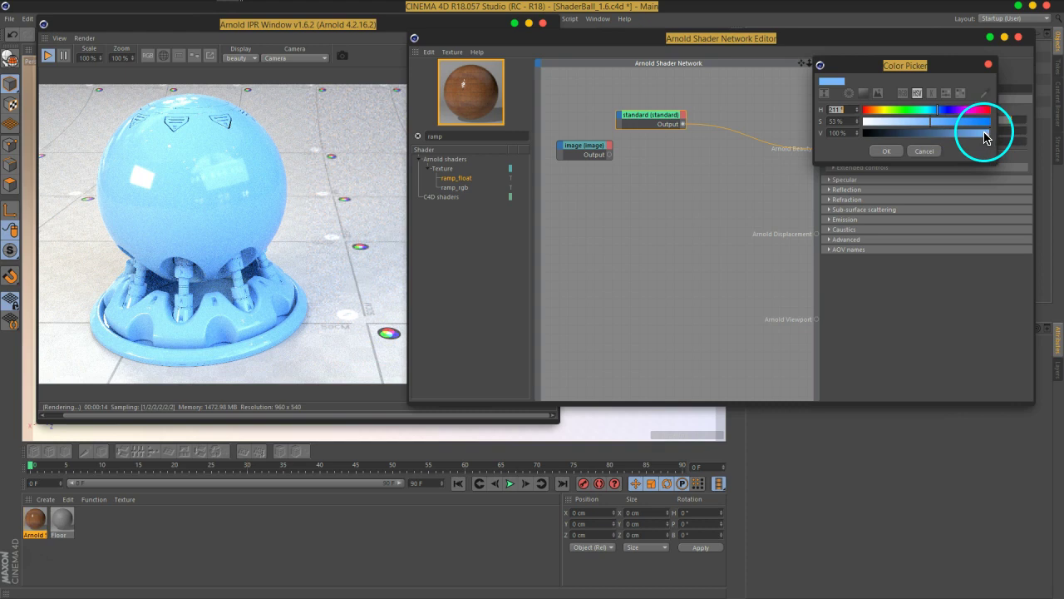
pyautogui.moveTo(986, 133); pyautogui.dragTo(950, 133)
pyautogui.click(888, 151)
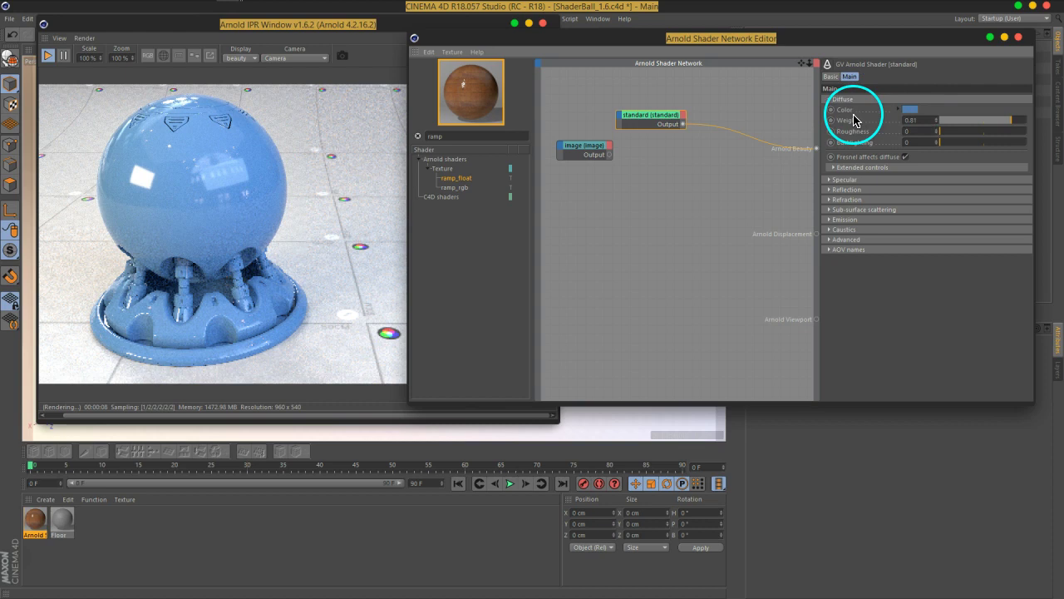
pyautogui.moveTo(577, 148)
pyautogui.mouseDown()
pyautogui.moveTo(603, 163)
pyautogui.moveTo(644, 129)
pyautogui.mouseUp()
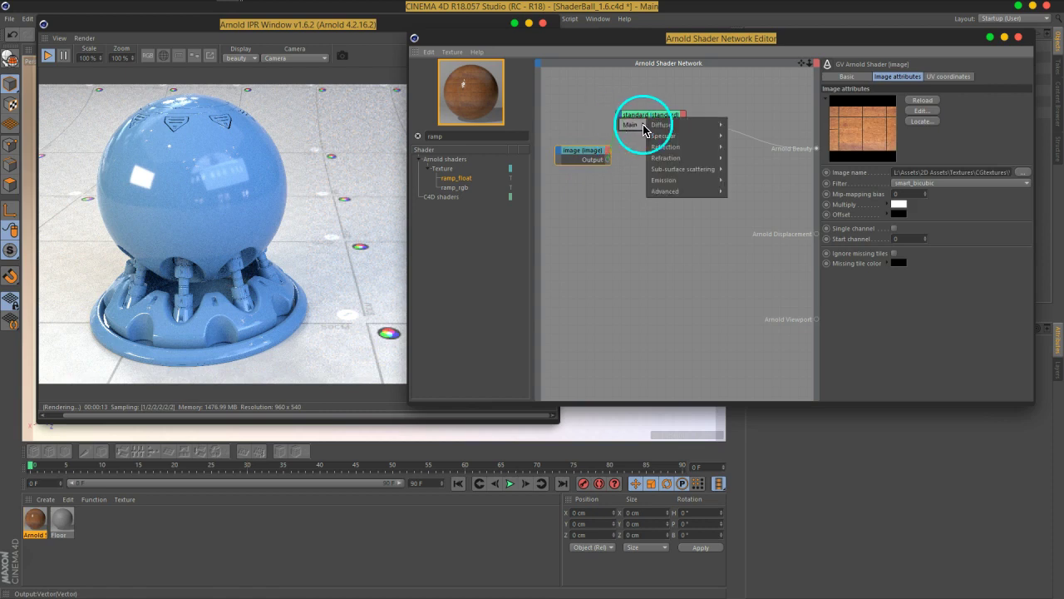
# Connect the image output to the standard shader's Main > Diffuse > Color input
pyautogui.moveTo(644, 129); pyautogui.dragTo(742, 130)
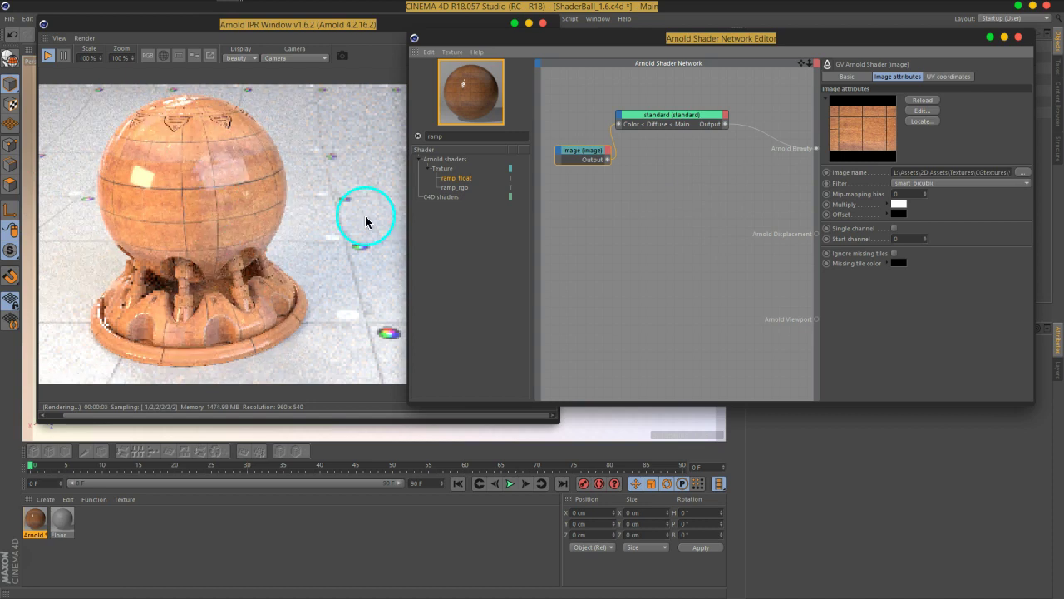
pyautogui.click(675, 116)
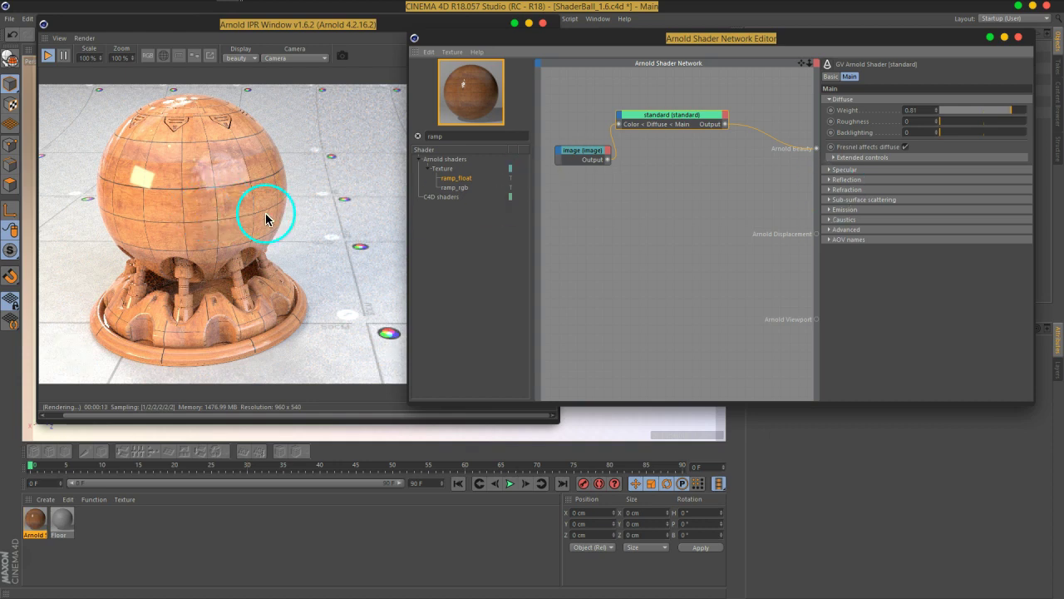
# Test the diffuse weight at 0, then restore it to about 0.83
pyautogui.moveTo(1009, 110); pyautogui.dragTo(941, 112)
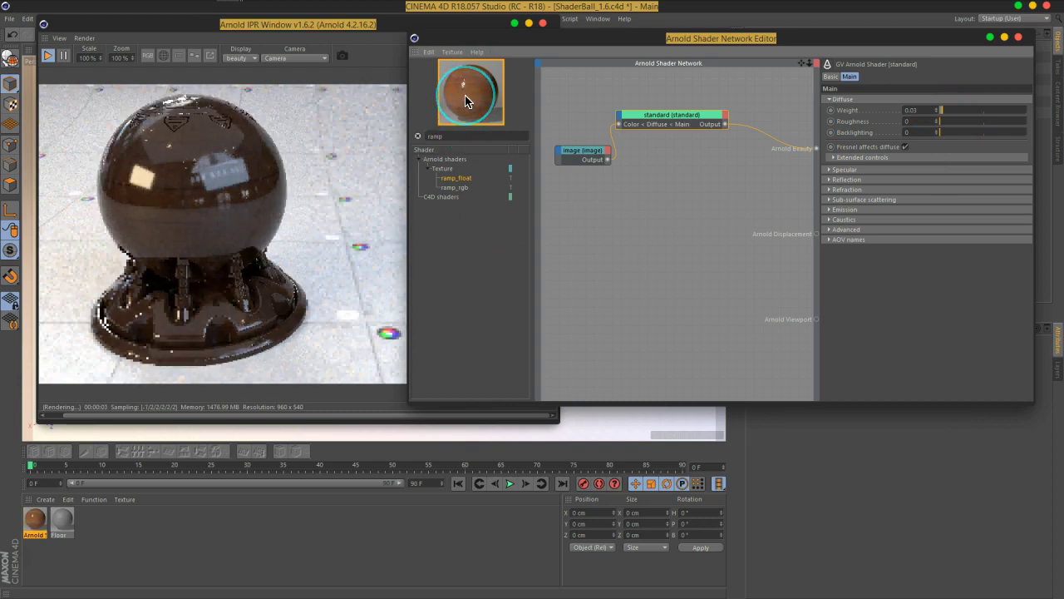
pyautogui.moveTo(940, 116); pyautogui.dragTo(919, 119)
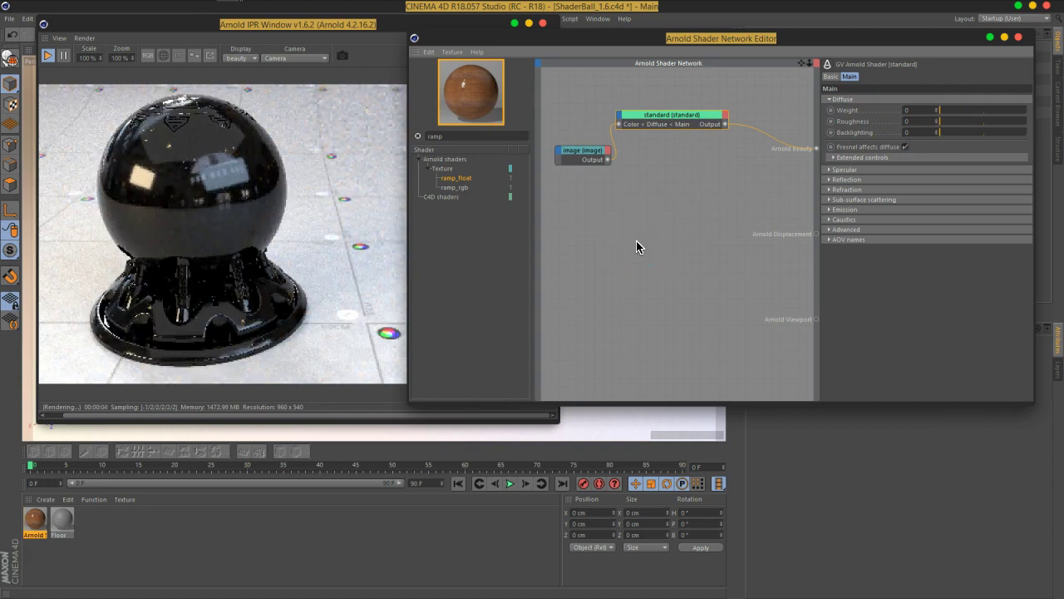
pyautogui.moveTo(962, 114); pyautogui.dragTo(1016, 119)
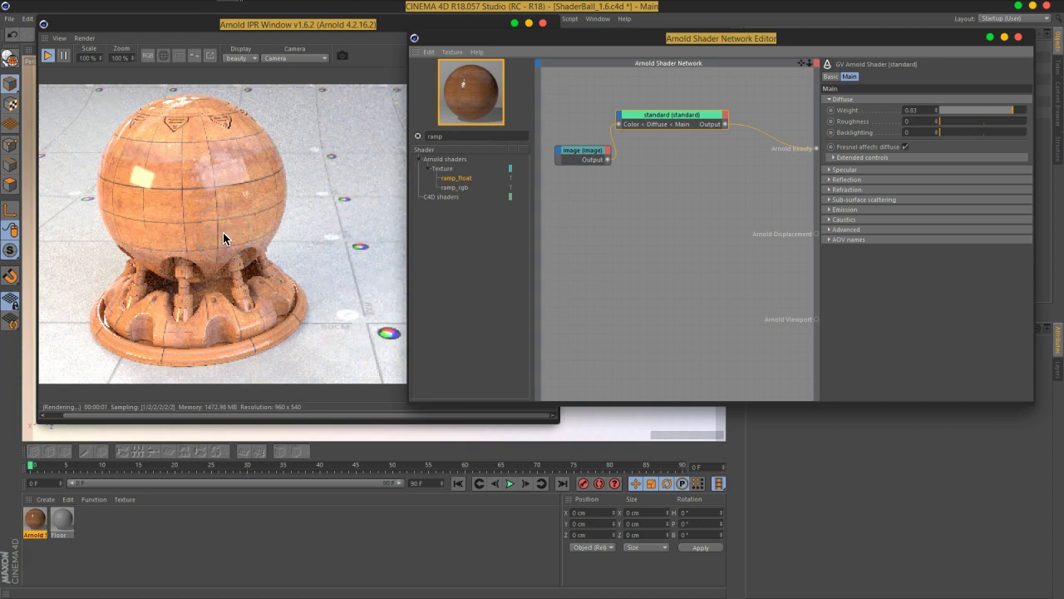
pyautogui.click(940, 126)
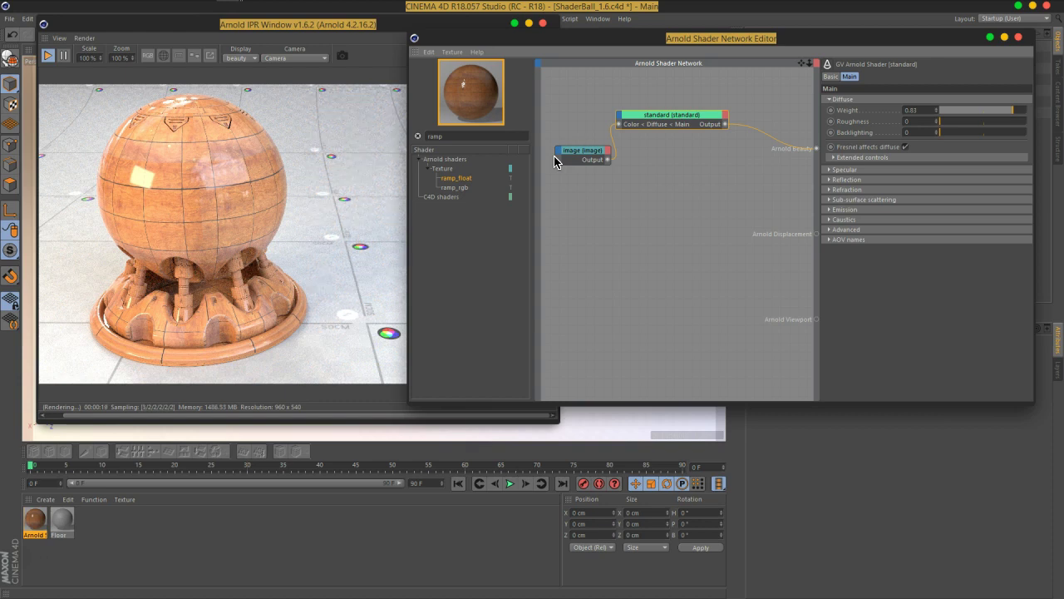
pyautogui.click(861, 129)
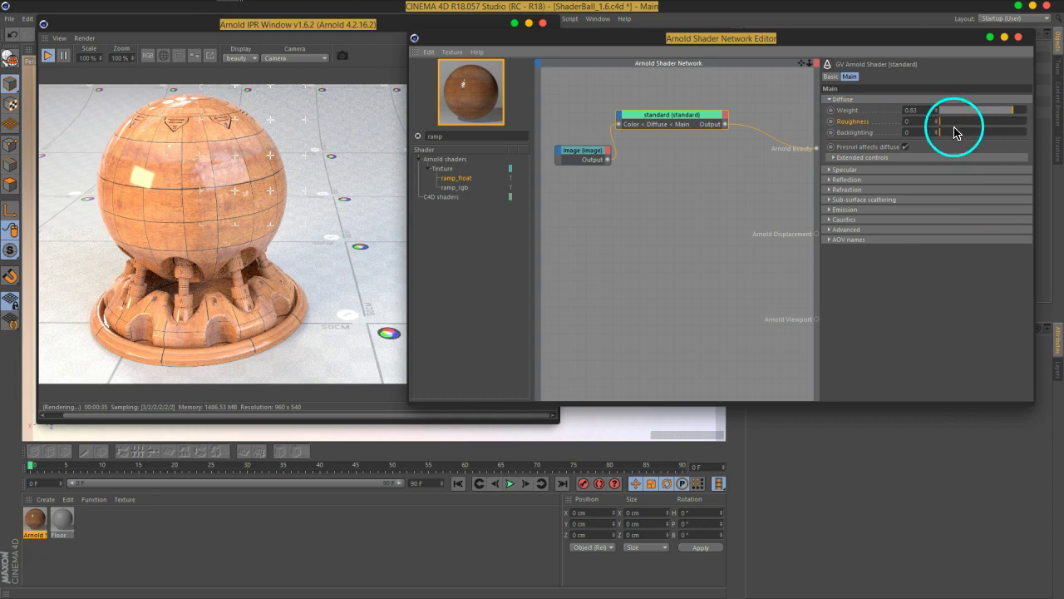
# Experiment with diffuse roughness values (1, 0, 0.17) and specular roughness 0.51
pyautogui.moveTo(958, 121); pyautogui.dragTo(1014, 122)
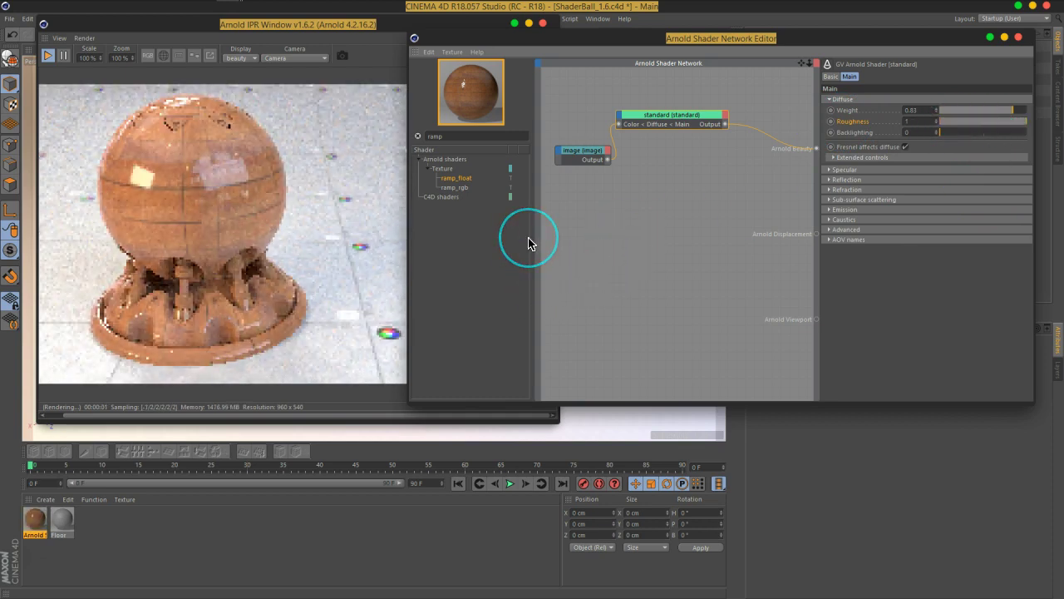
pyautogui.moveTo(143, 435)
pyautogui.mouseDown()
pyautogui.moveTo(174, 343)
pyautogui.moveTo(193, 341)
pyautogui.moveTo(199, 194)
pyautogui.moveTo(161, 231)
pyautogui.moveTo(158, 207)
pyautogui.moveTo(246, 212)
pyautogui.mouseUp()
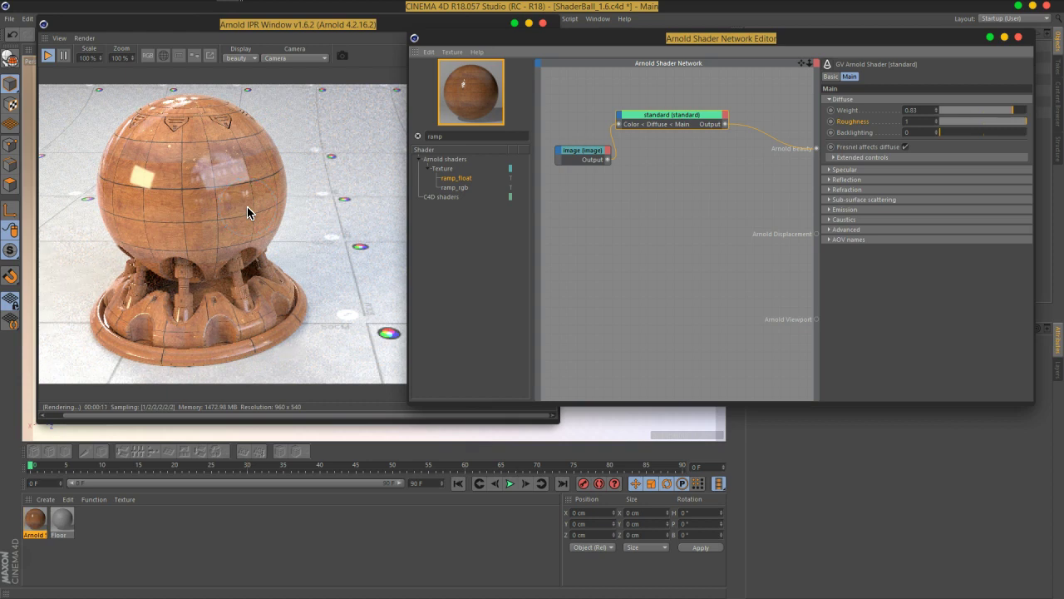
pyautogui.click(846, 169)
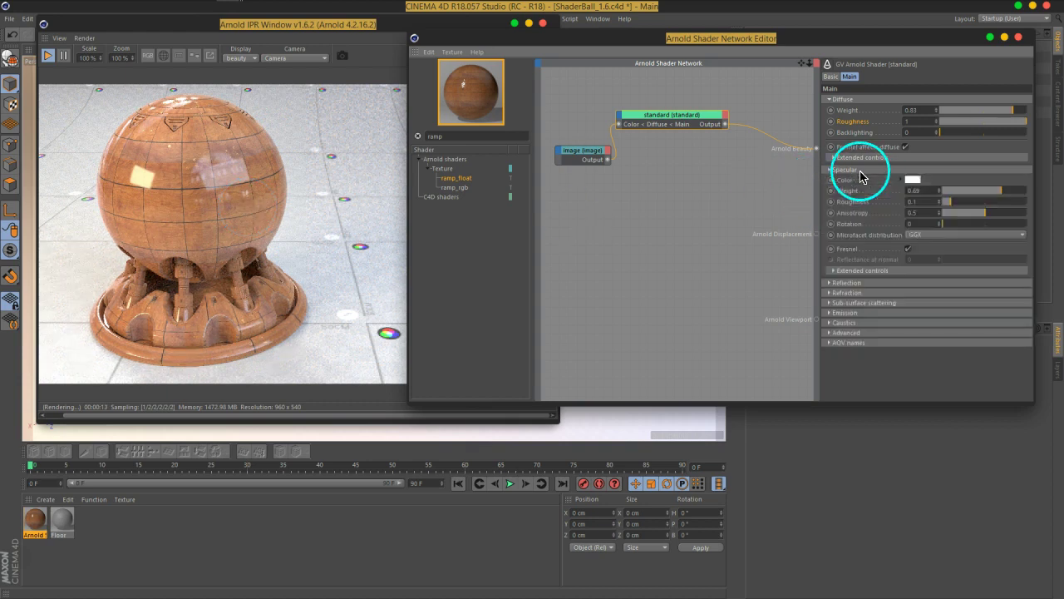
pyautogui.moveTo(952, 205); pyautogui.dragTo(989, 205)
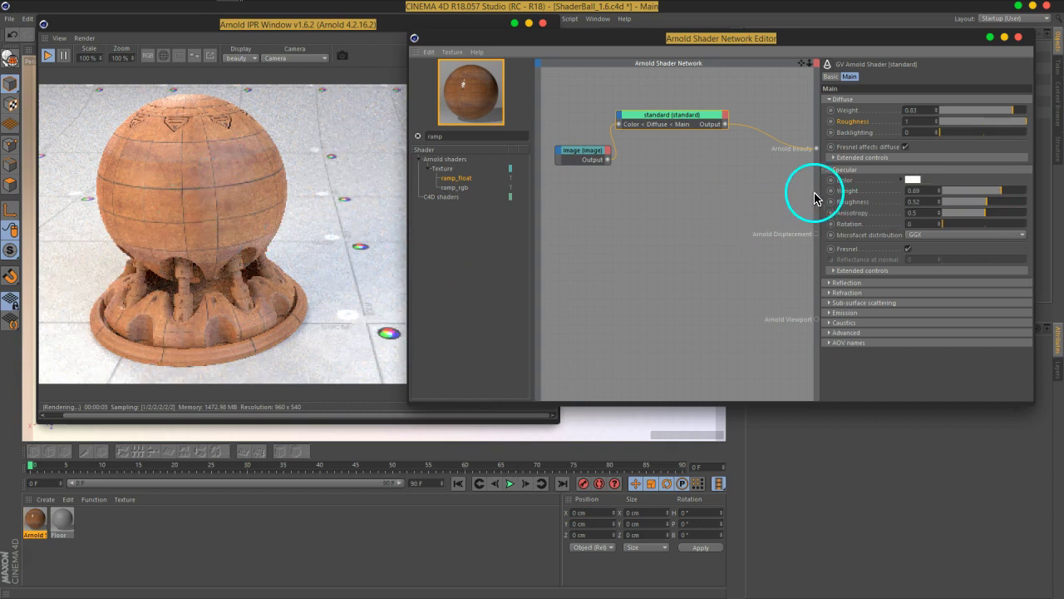
pyautogui.click(842, 170)
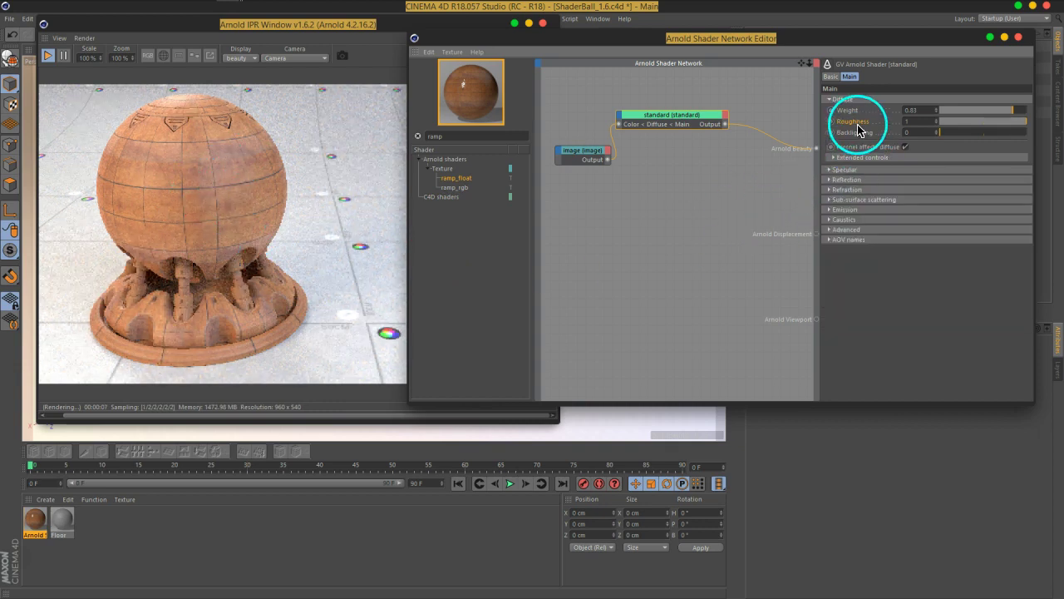
pyautogui.moveTo(1007, 122)
pyautogui.mouseDown()
pyautogui.moveTo(898, 129)
pyautogui.moveTo(743, 229)
pyautogui.mouseUp()
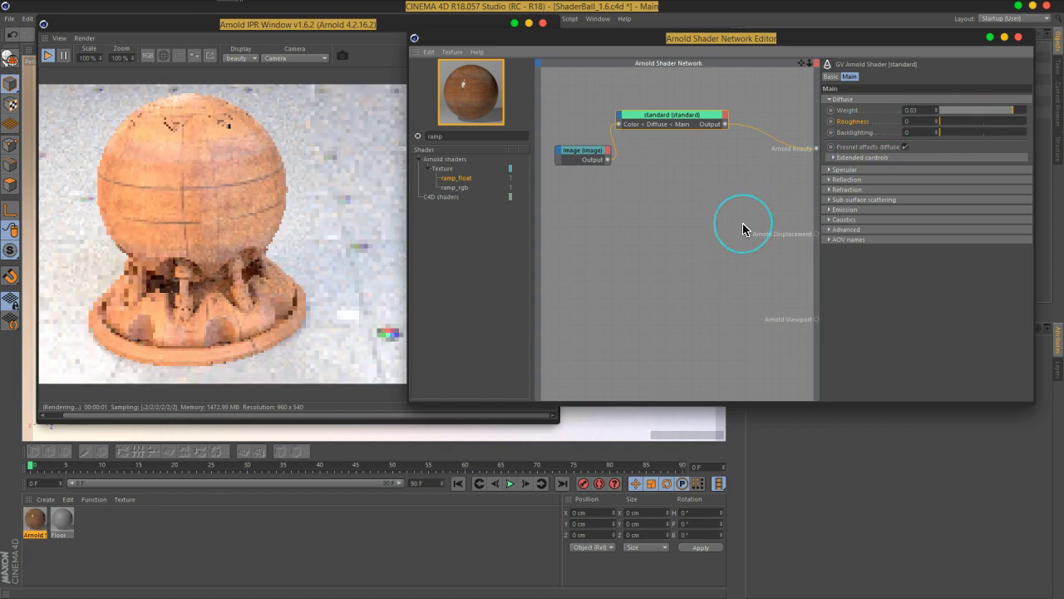
pyautogui.moveTo(943, 122)
pyautogui.mouseDown()
pyautogui.moveTo(964, 124)
pyautogui.moveTo(973, 154)
pyautogui.mouseUp()
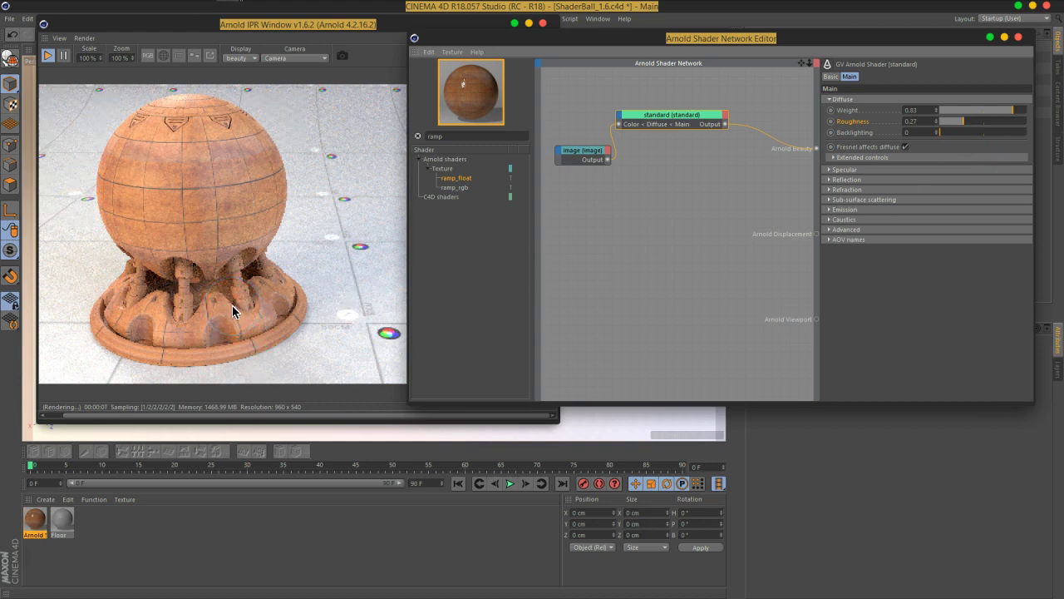
pyautogui.moveTo(211, 236); pyautogui.dragTo(190, 143)
pyautogui.moveTo(192, 211)
pyautogui.mouseDown()
pyautogui.moveTo(216, 214)
pyautogui.moveTo(202, 214)
pyautogui.moveTo(227, 261)
pyautogui.moveTo(232, 150)
pyautogui.mouseUp()
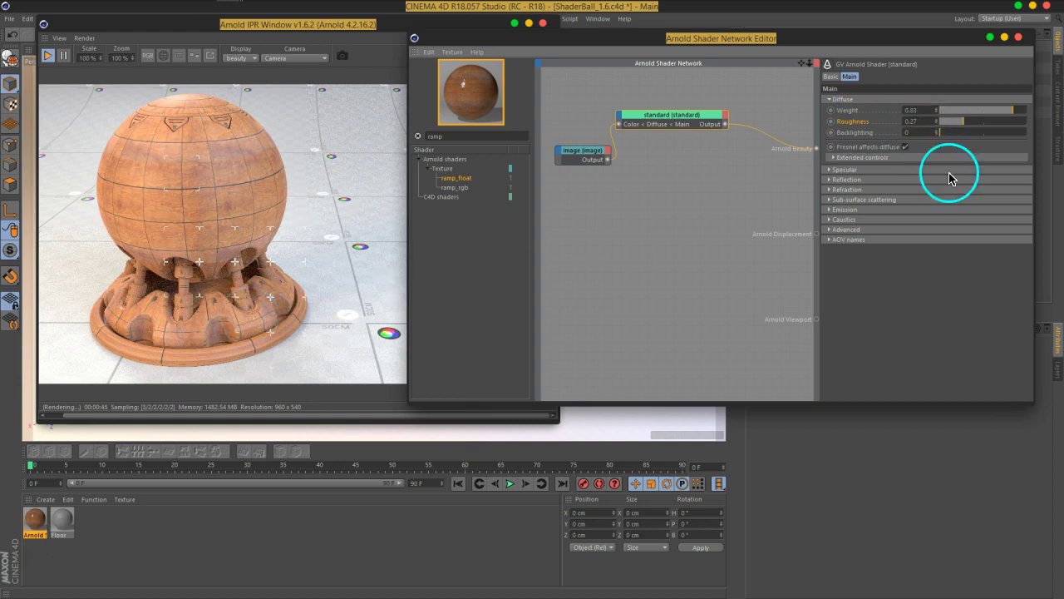
# Enter 0.22 as the diffuse roughness and collapse the Diffuse section
pyautogui.click(965, 126)
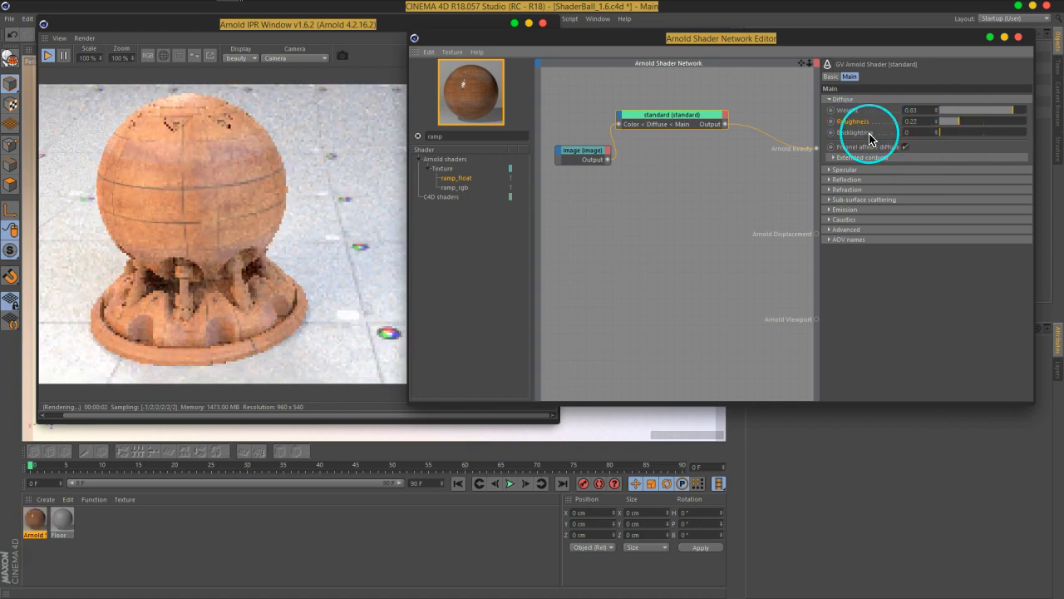
pyautogui.write('0.22')
pyautogui.press('Return')
pyautogui.click(961, 129)
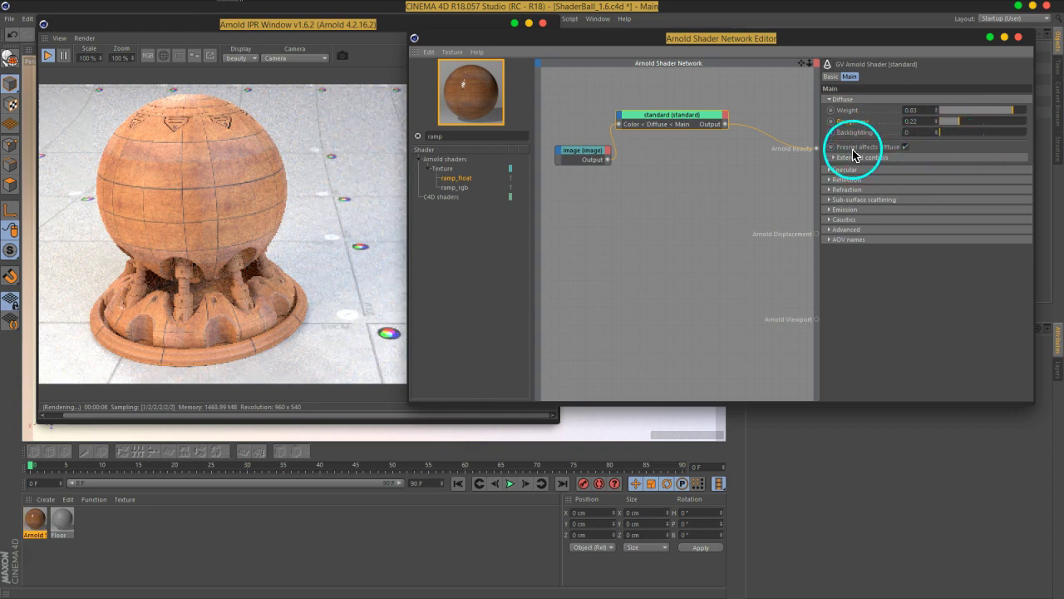
pyautogui.click(848, 99)
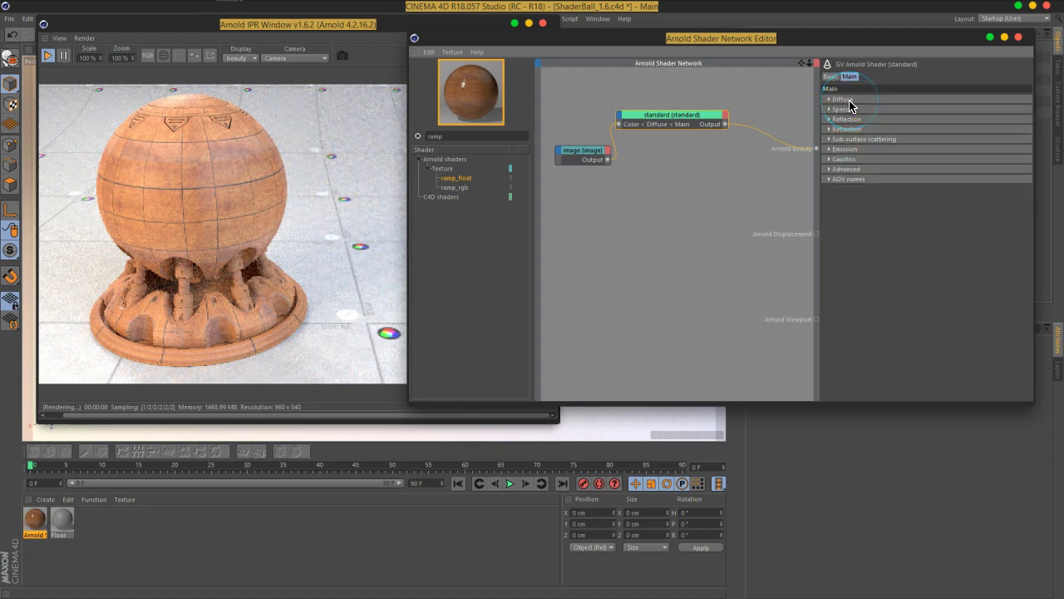
# Tune the specular weight to 0.76 and specular roughness to 0.35
pyautogui.click(846, 109)
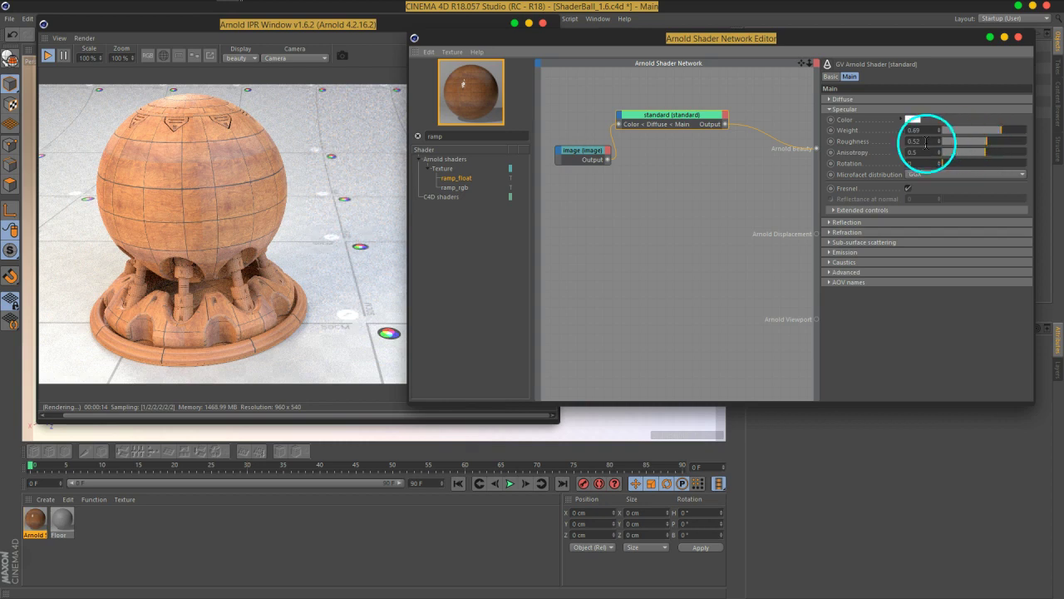
pyautogui.moveTo(997, 130); pyautogui.dragTo(1019, 133)
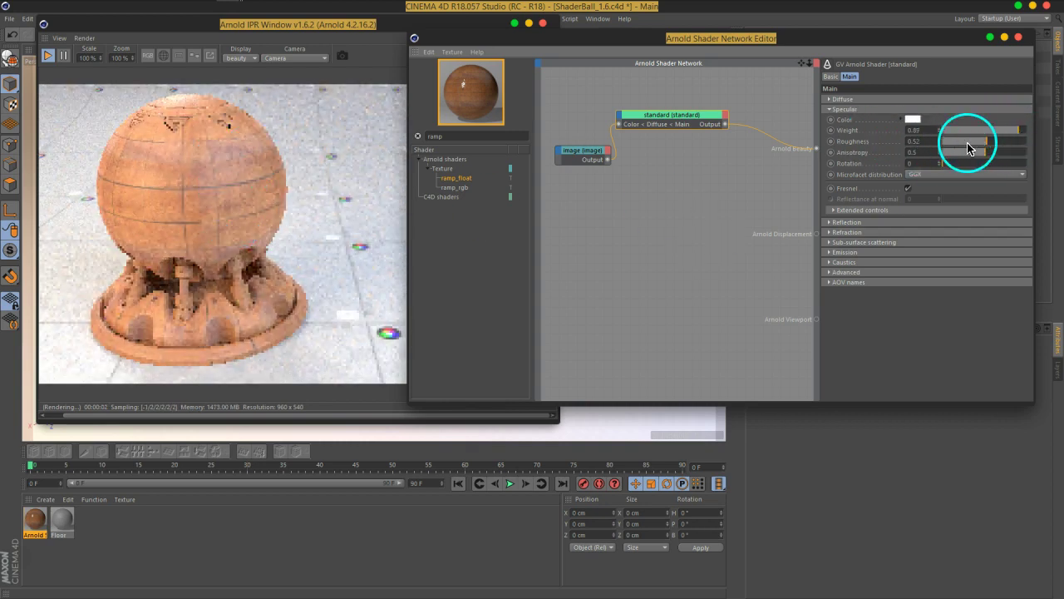
pyautogui.moveTo(1001, 130); pyautogui.dragTo(952, 131)
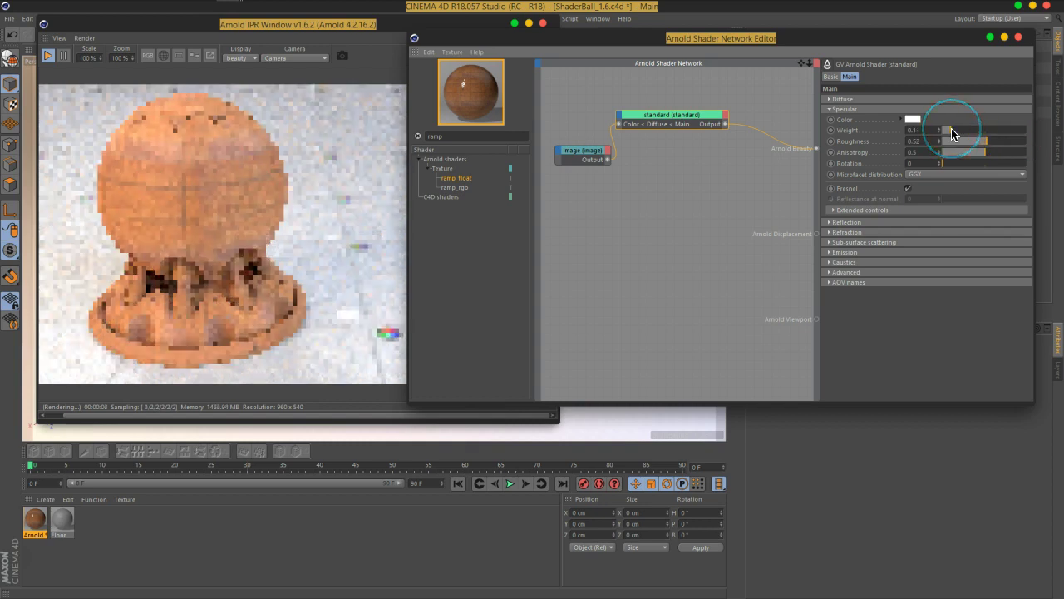
pyautogui.click(852, 144)
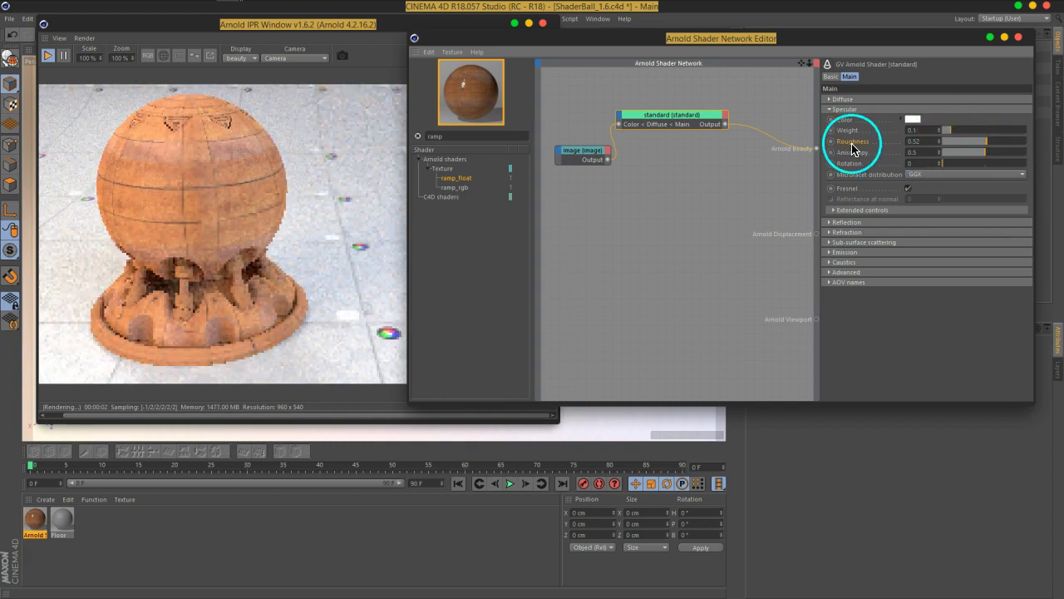
pyautogui.moveTo(983, 143); pyautogui.dragTo(947, 148)
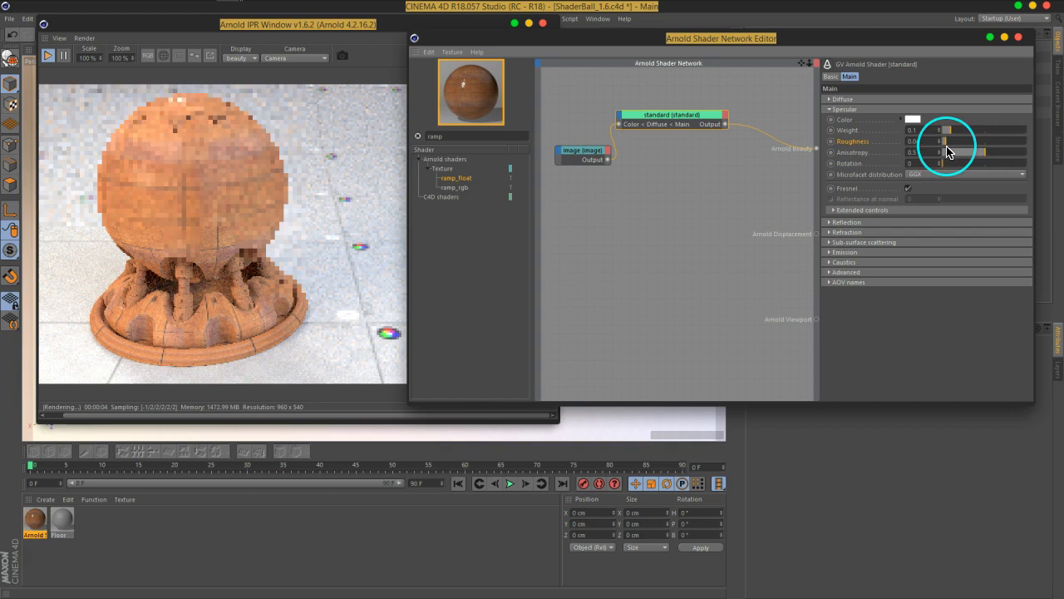
pyautogui.moveTo(946, 131); pyautogui.dragTo(1008, 139)
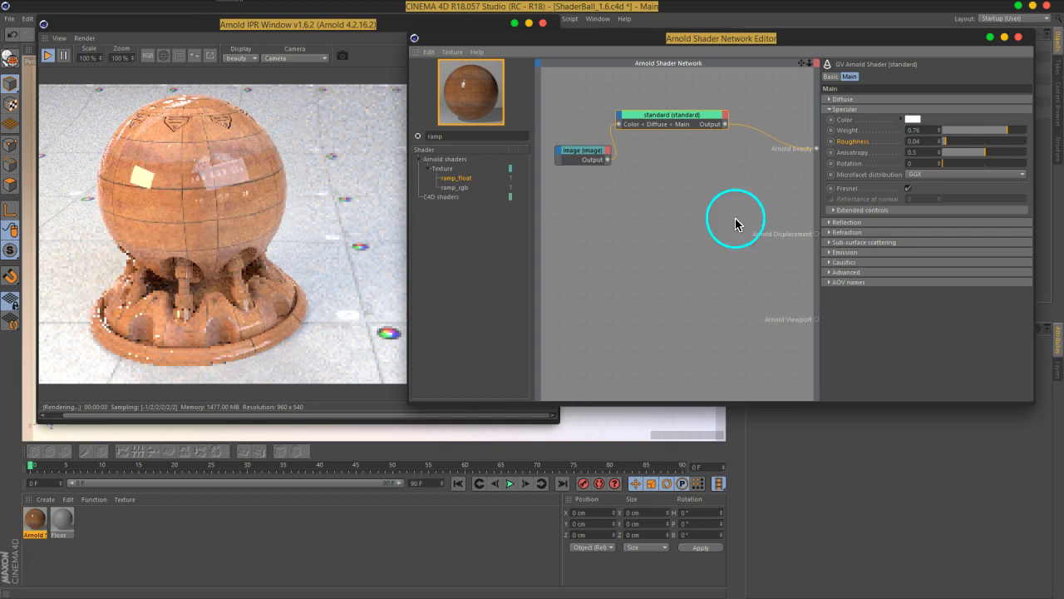
pyautogui.moveTo(945, 142); pyautogui.dragTo(973, 147)
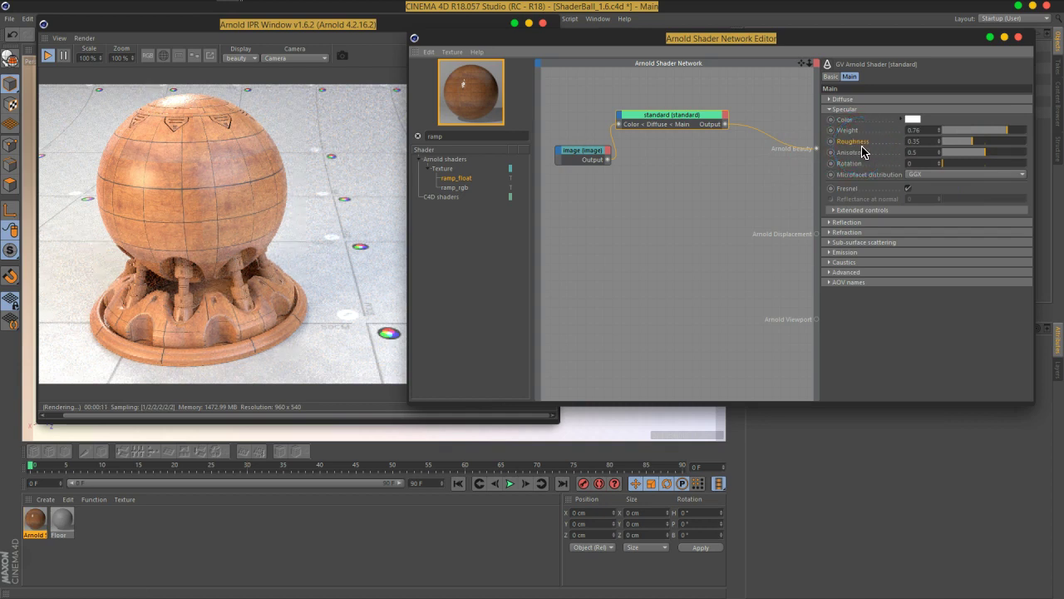
pyautogui.click(916, 202)
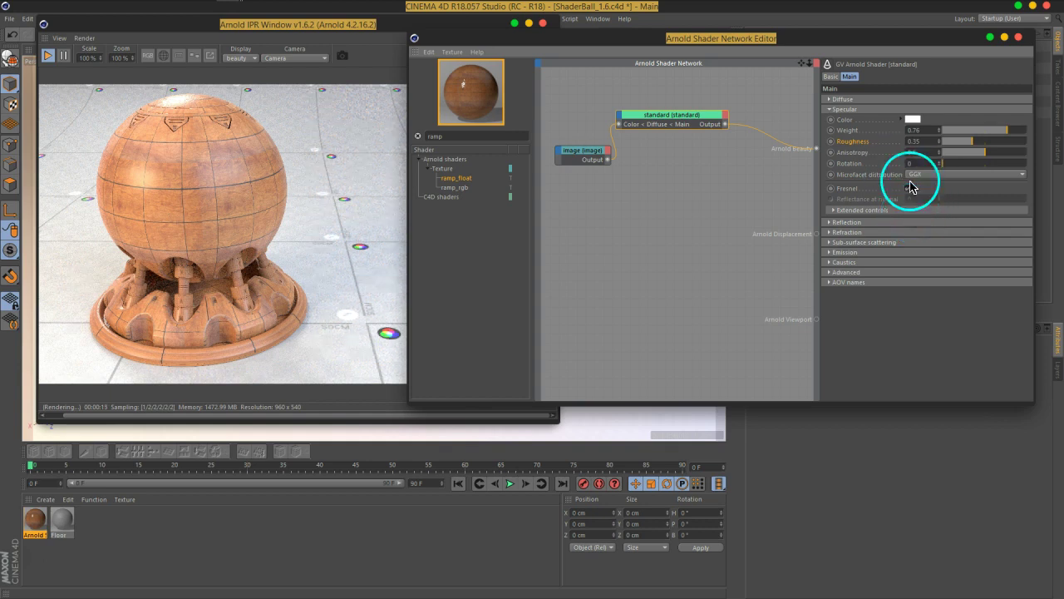
pyautogui.click(857, 109)
pyautogui.click(854, 102)
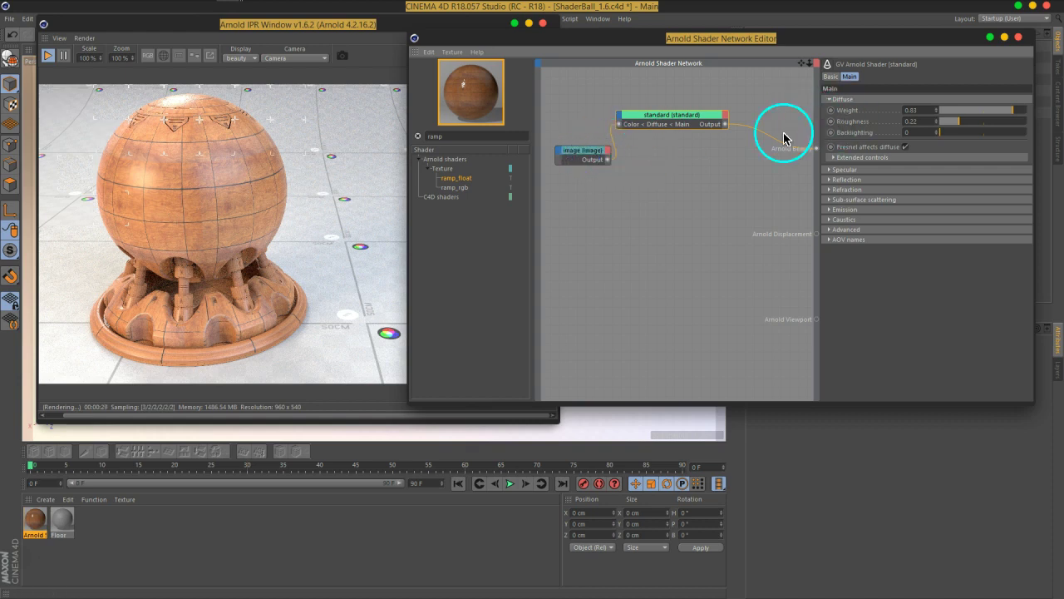
# Unlink the image and make the diffuse colour black at 0.44 weight
pyautogui.press('Delete')
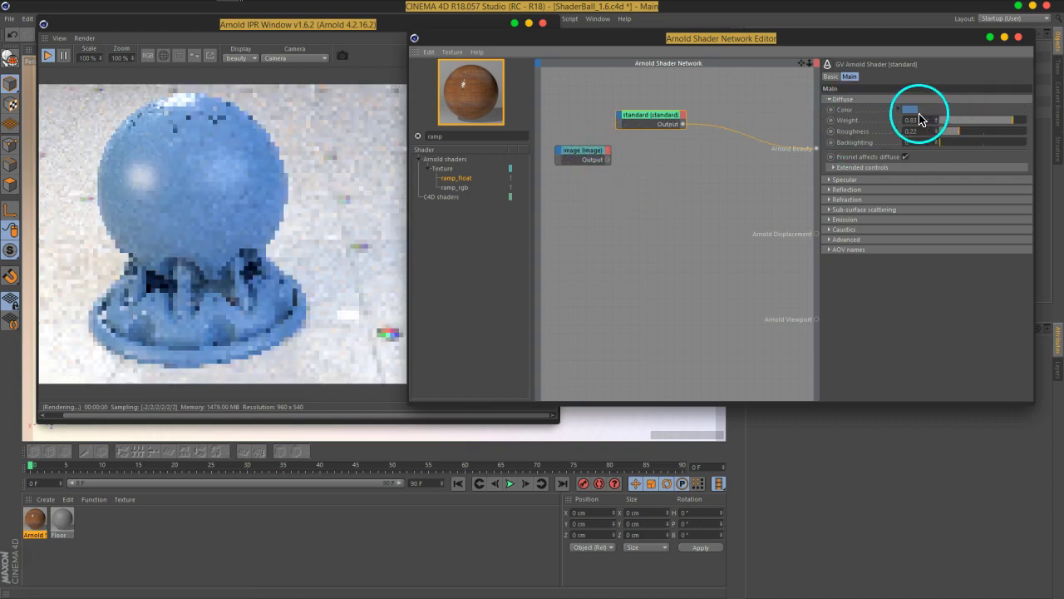
pyautogui.click(915, 111)
pyautogui.moveTo(906, 142); pyautogui.dragTo(864, 134)
pyautogui.click(889, 151)
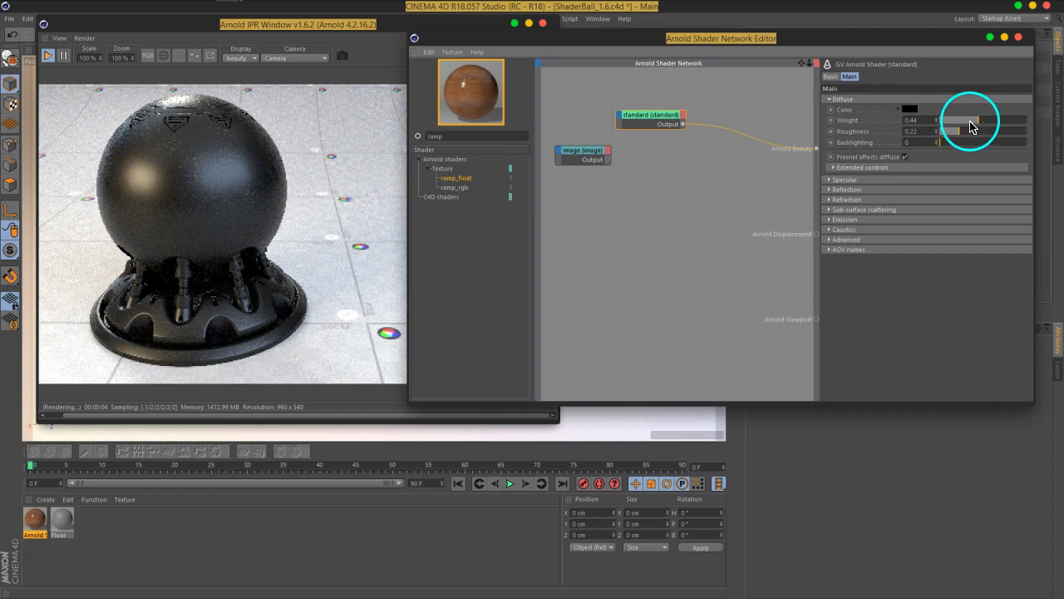
pyautogui.moveTo(969, 120); pyautogui.dragTo(995, 121)
# Raise the specular weight to about 0.95
pyautogui.click(878, 100)
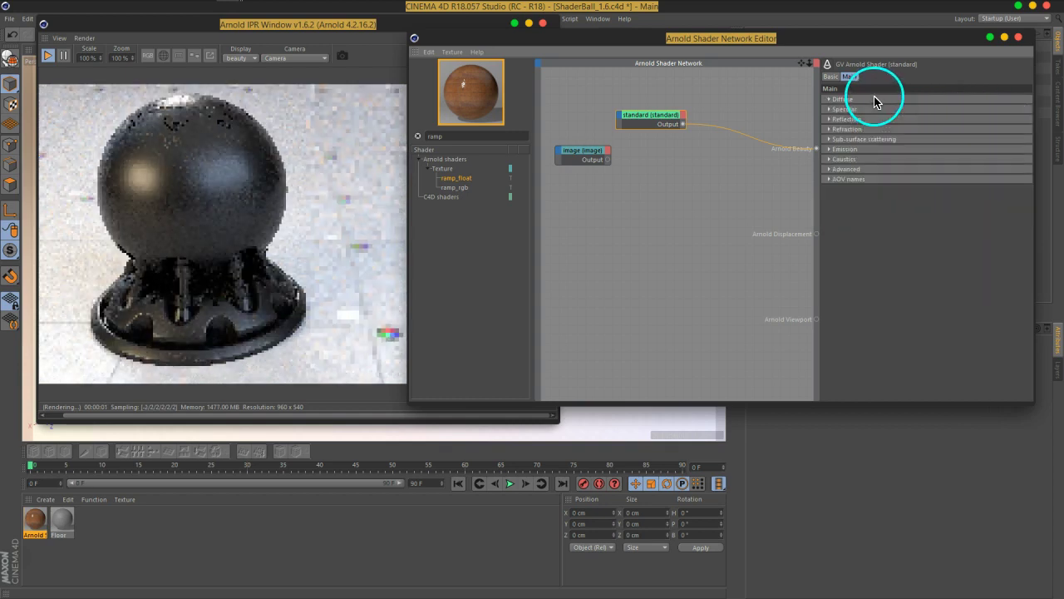
pyautogui.click(856, 110)
pyautogui.moveTo(1004, 130)
pyautogui.mouseDown()
pyautogui.moveTo(1026, 133)
pyautogui.moveTo(950, 140)
pyautogui.mouseUp()
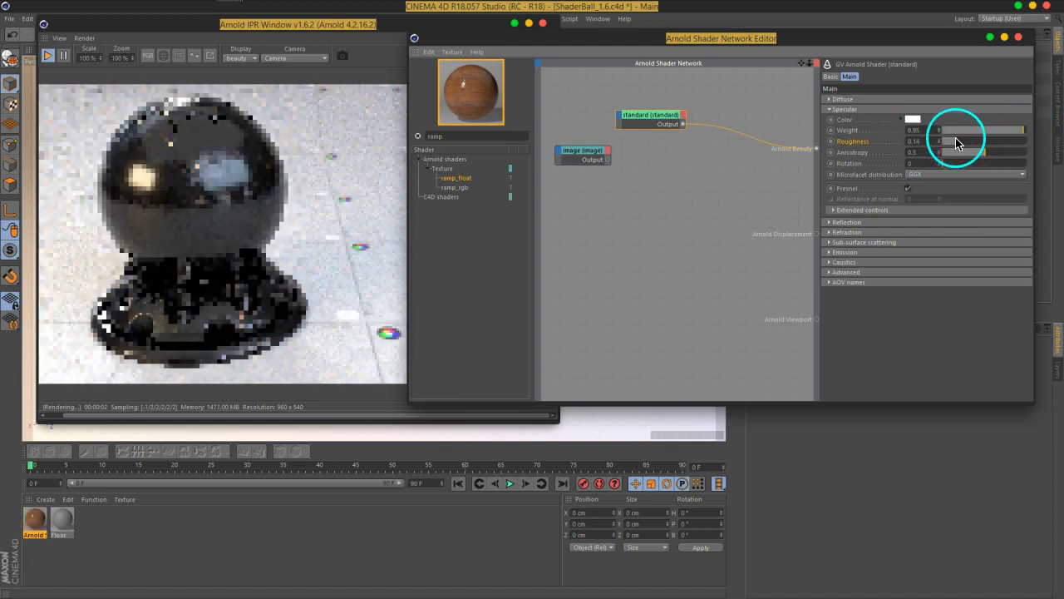
# Set the specular colour to orange at hue 30°
pyautogui.click(912, 119)
pyautogui.moveTo(890, 116); pyautogui.dragTo(946, 133)
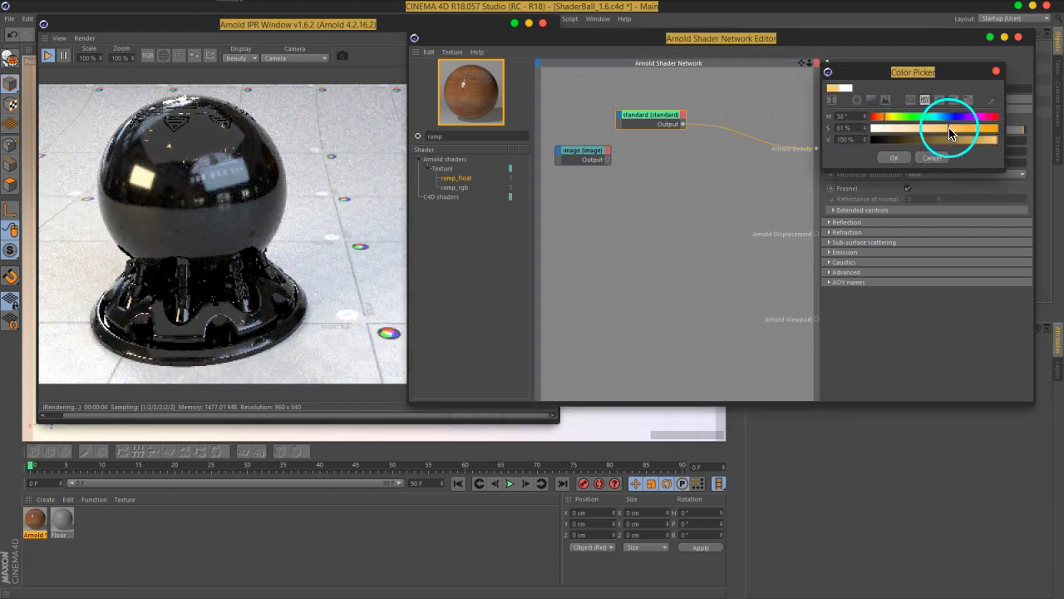
pyautogui.click(894, 157)
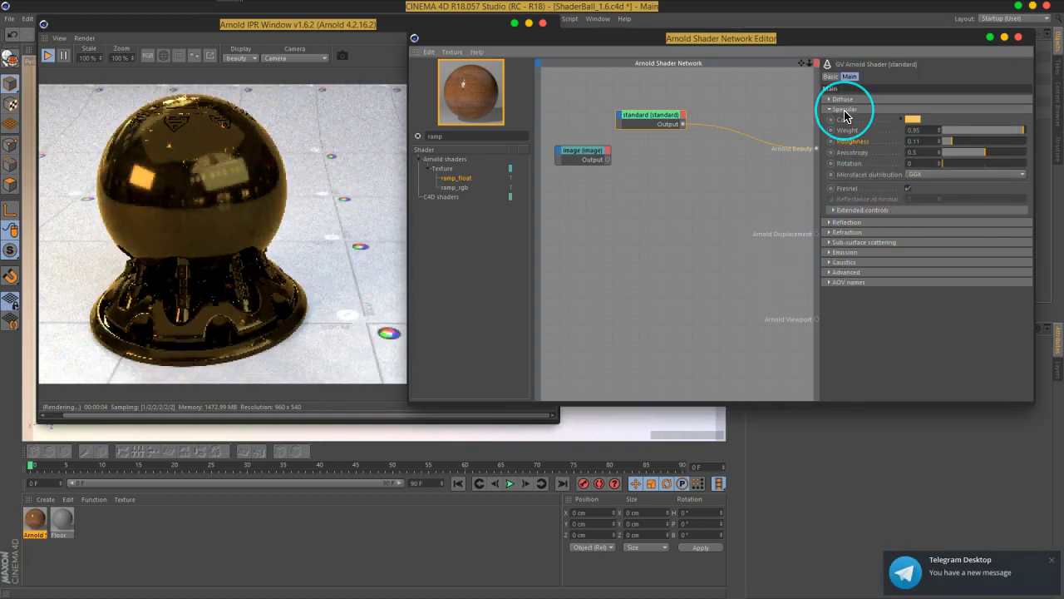
pyautogui.moveTo(884, 133); pyautogui.dragTo(929, 163)
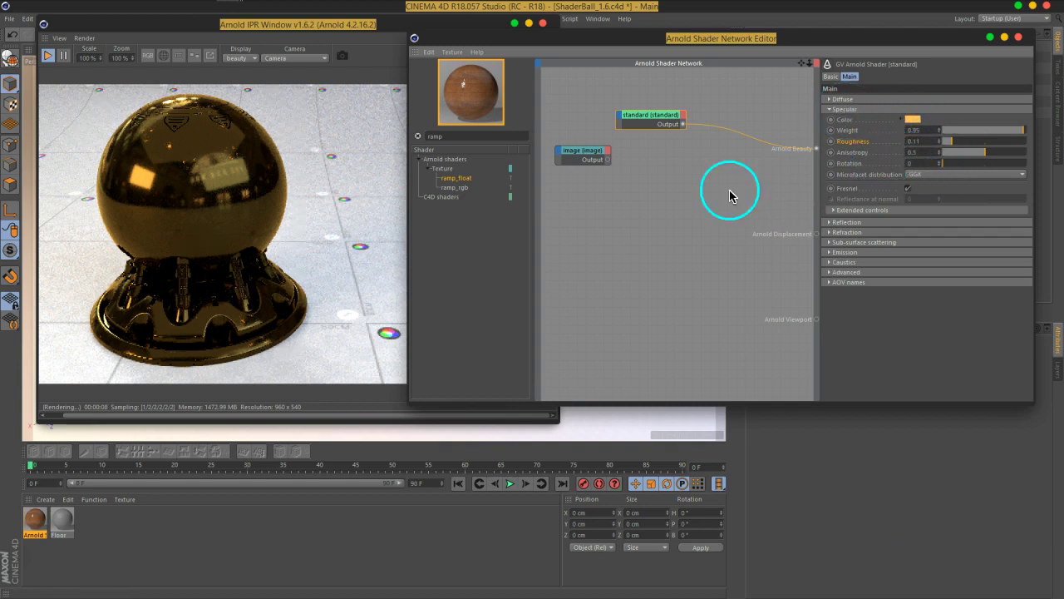
# Drop the diffuse weight to 0
pyautogui.click(842, 99)
pyautogui.moveTo(1003, 120); pyautogui.dragTo(867, 120)
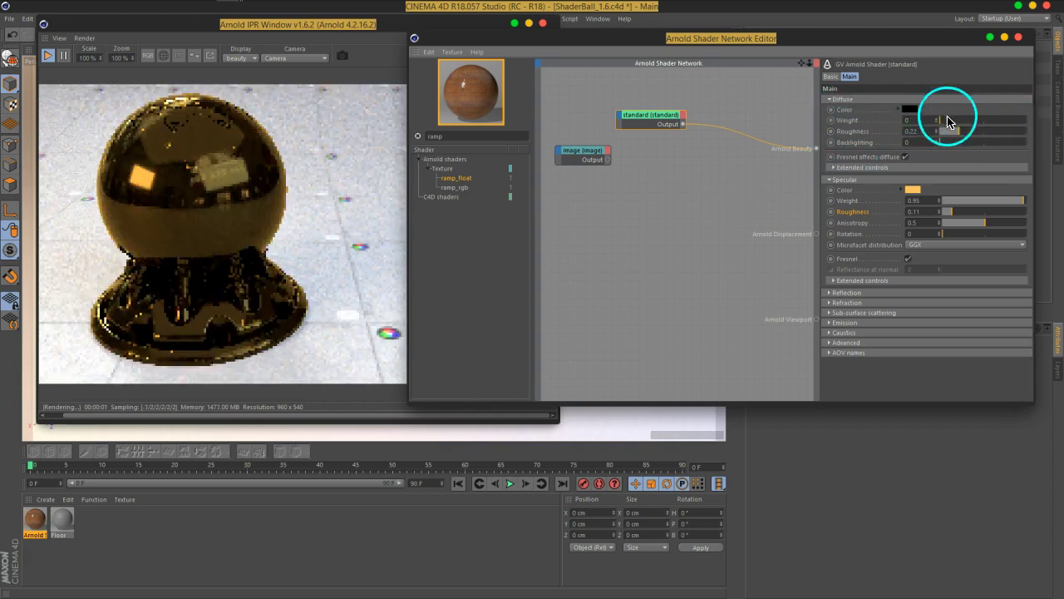
pyautogui.click(868, 99)
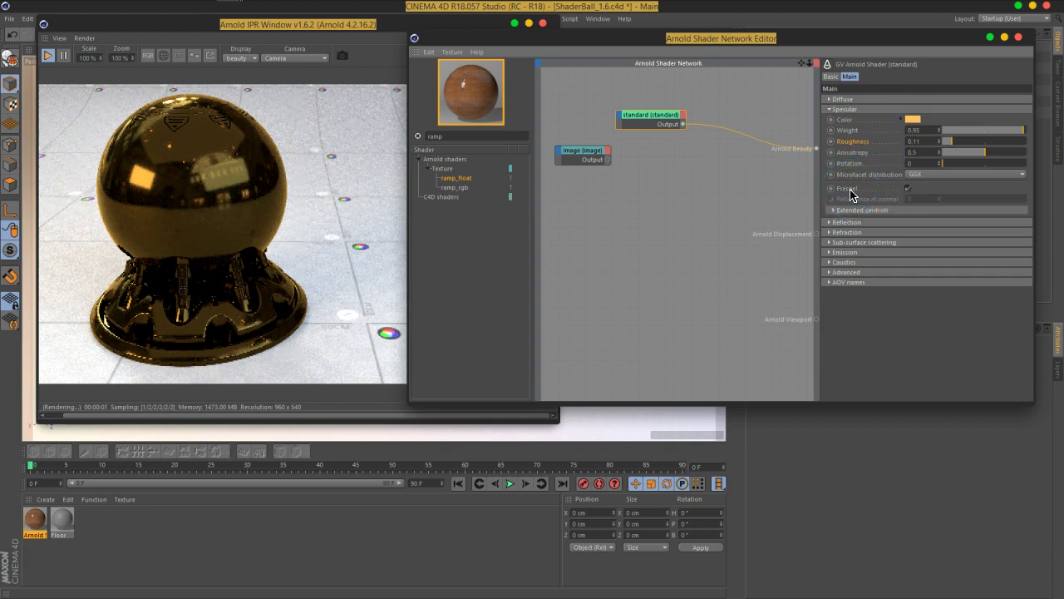
# Turn off specular Fresnel for a bright gold reflection
pyautogui.click(909, 189)
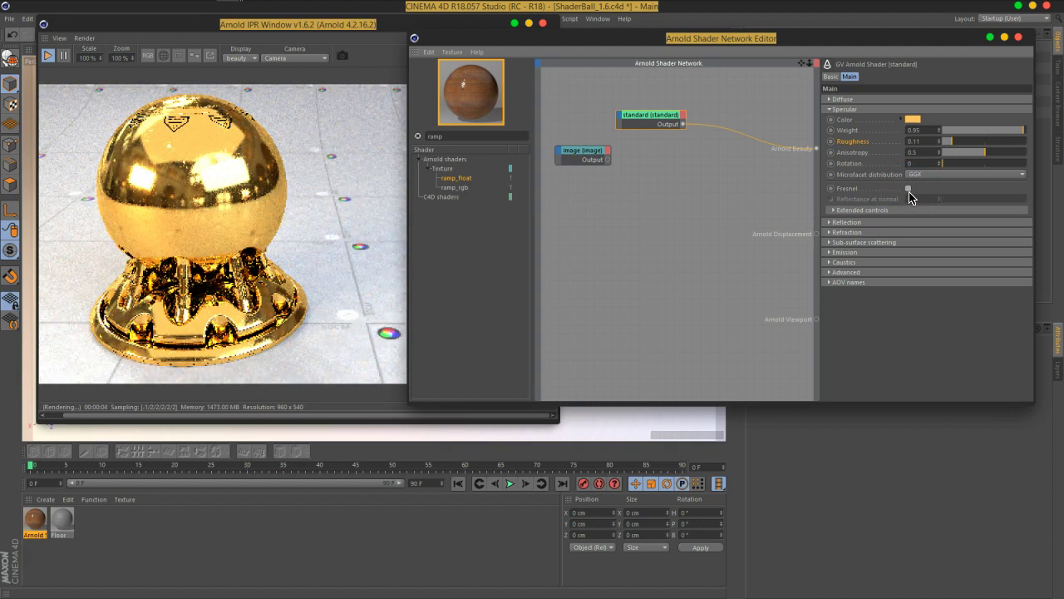
pyautogui.click(883, 208)
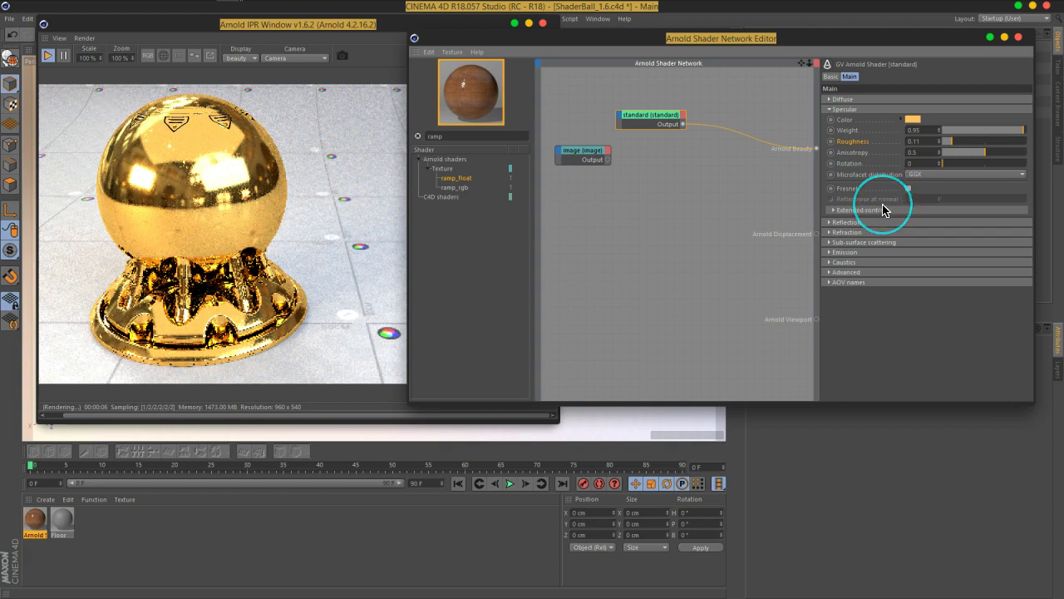
pyautogui.moveTo(878, 195); pyautogui.dragTo(854, 126)
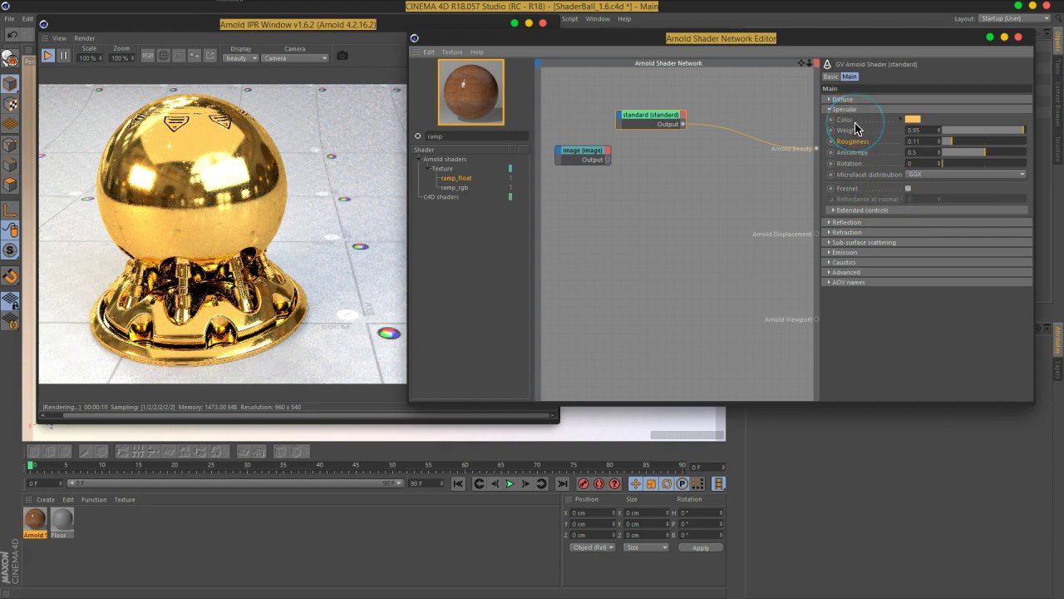
# Drop the specular weight from 0.95 to 0.33, then settle it at 0.46
pyautogui.click(882, 222)
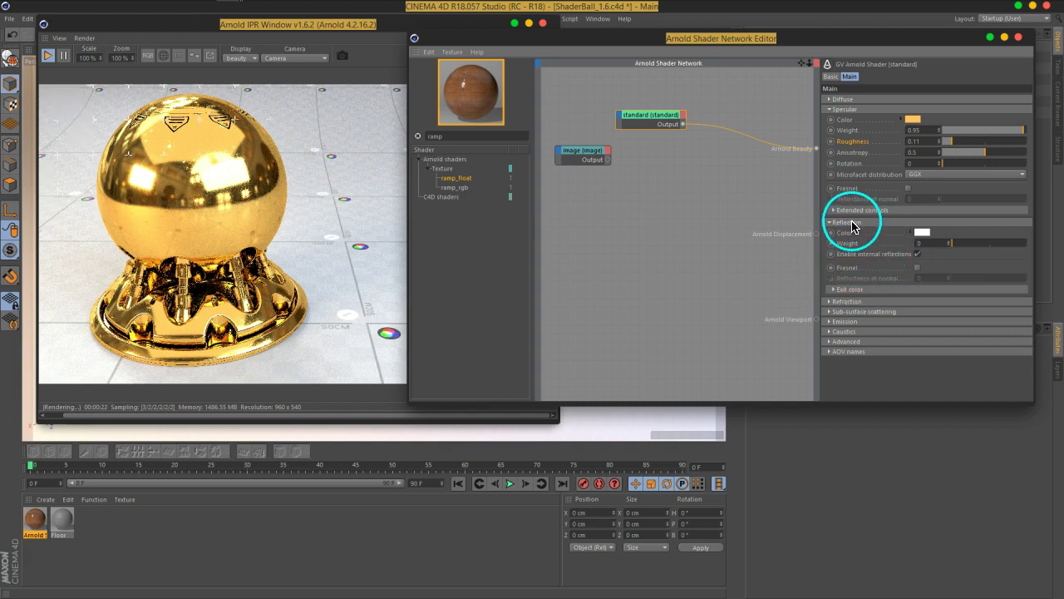
pyautogui.click(848, 222)
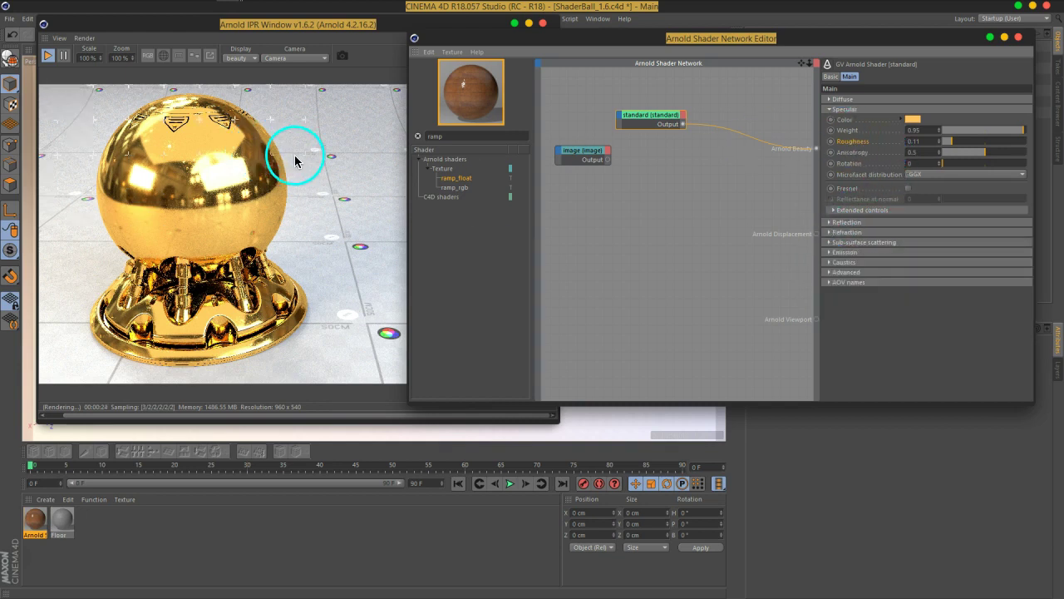
pyautogui.moveTo(1023, 133); pyautogui.dragTo(970, 133)
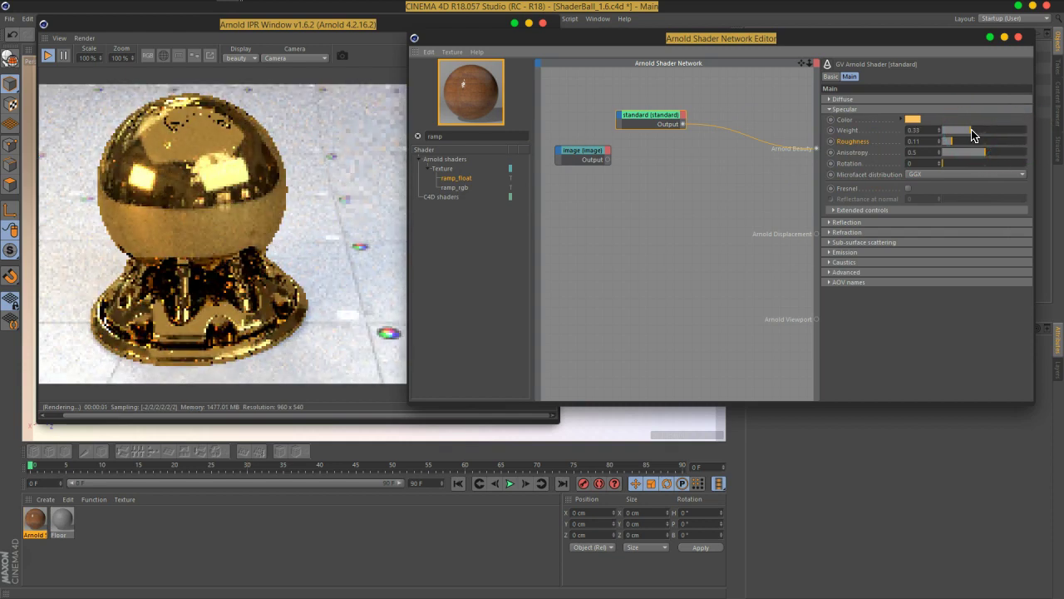
pyautogui.moveTo(972, 135)
pyautogui.mouseDown()
pyautogui.moveTo(1026, 133)
pyautogui.moveTo(972, 133)
pyautogui.mouseUp()
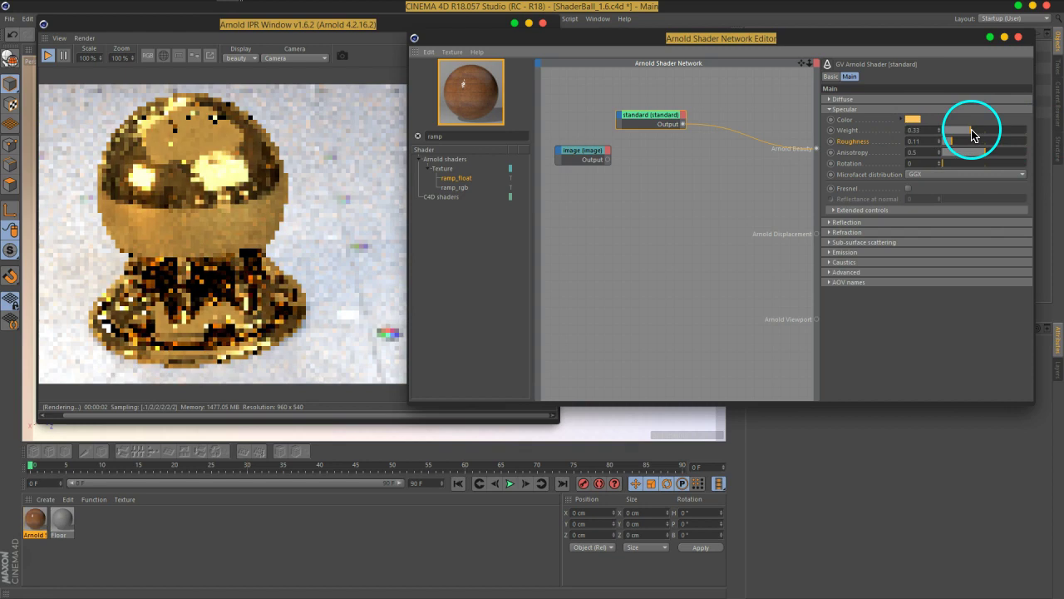
# Expand the Refraction settings and try toggling Fresnel use IOR
pyautogui.click(844, 233)
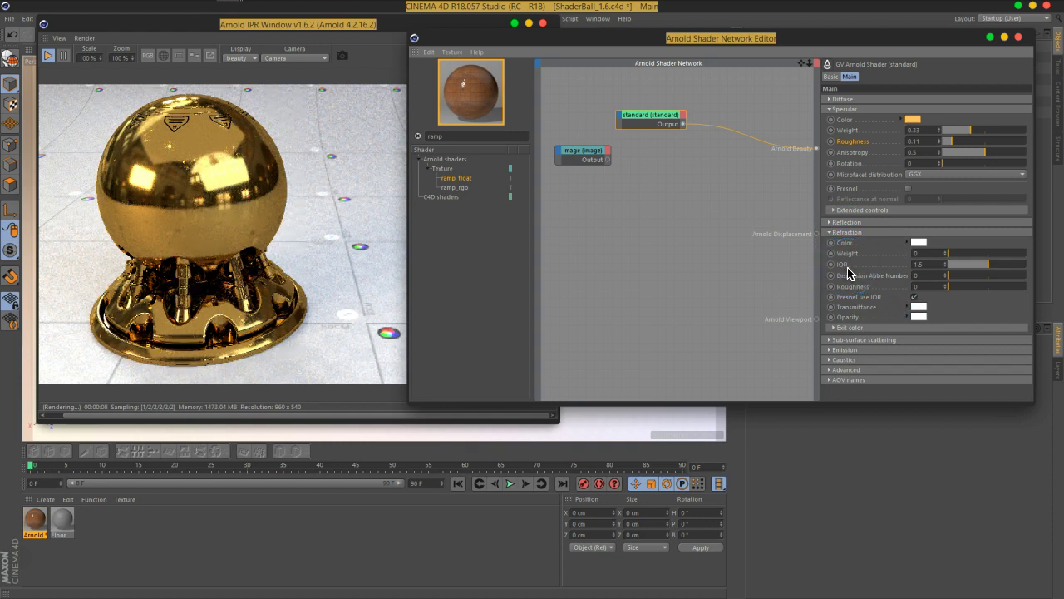
pyautogui.click(854, 302)
pyautogui.click(916, 297)
pyautogui.click(854, 265)
pyautogui.click(915, 298)
pyautogui.click(848, 268)
pyautogui.click(913, 304)
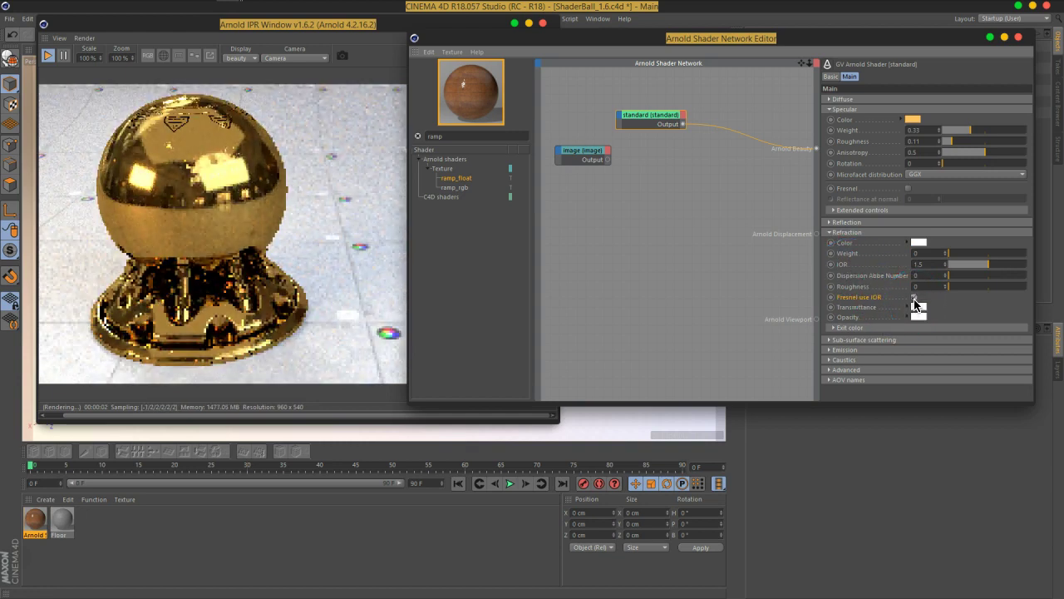
# Set the refraction IOR to 20 and enable Fresnel use IOR
pyautogui.click(929, 259)
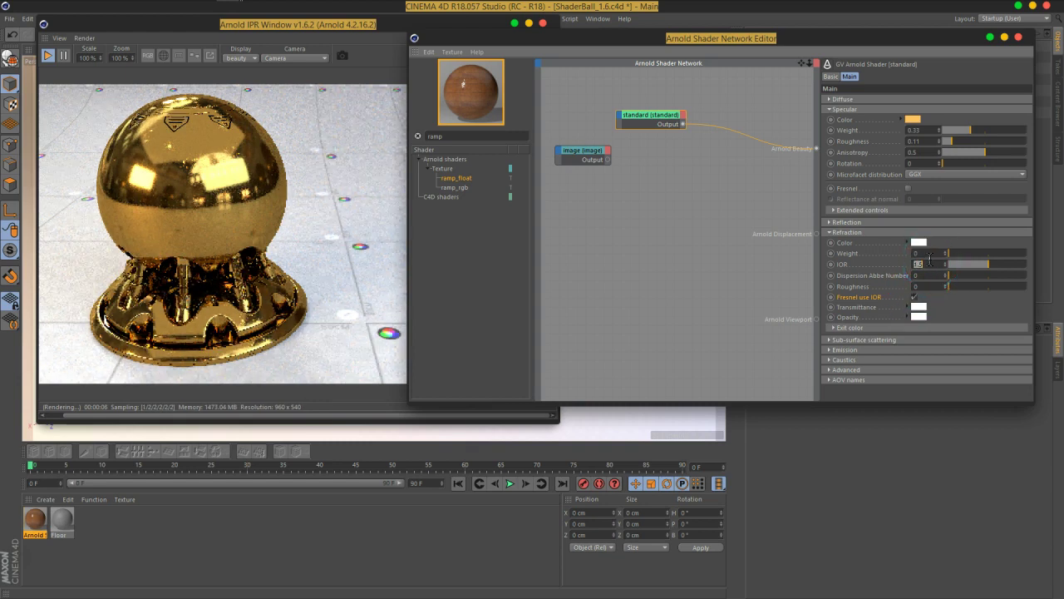
pyautogui.write('20')
pyautogui.click(919, 281)
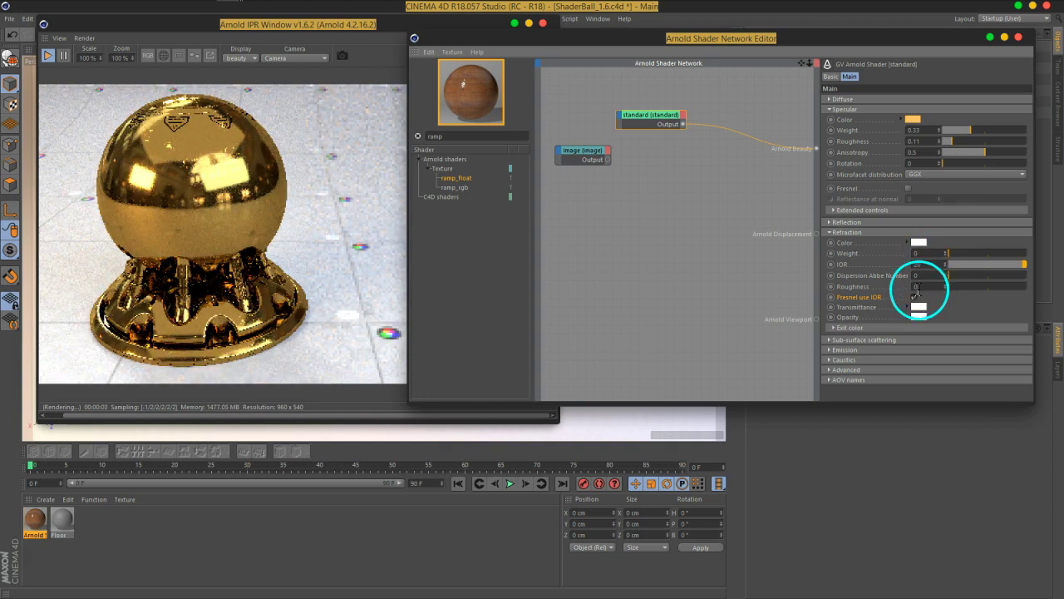
pyautogui.click(914, 296)
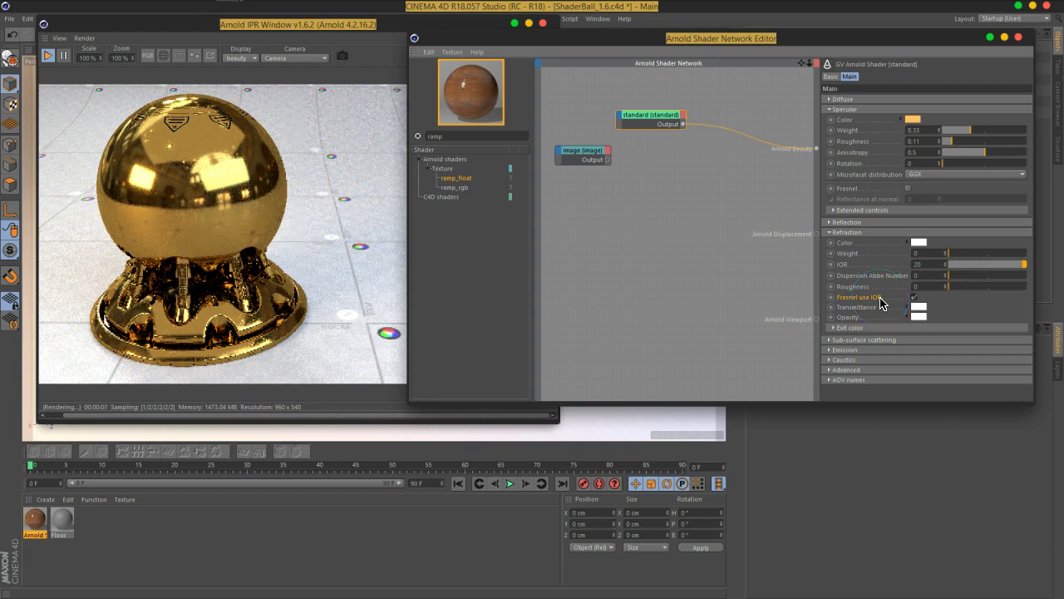
pyautogui.click(851, 304)
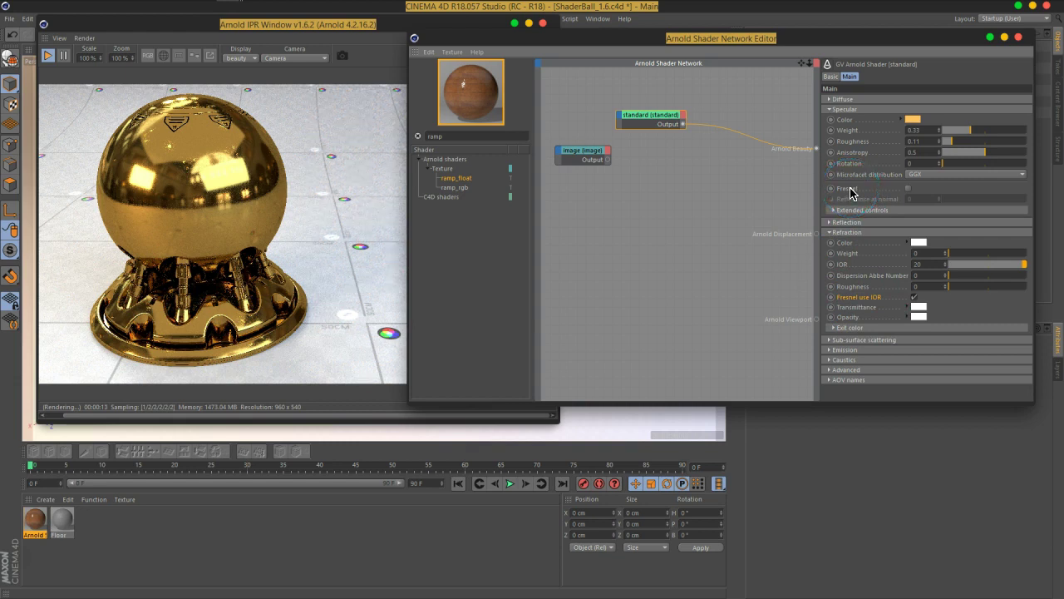
pyautogui.click(903, 190)
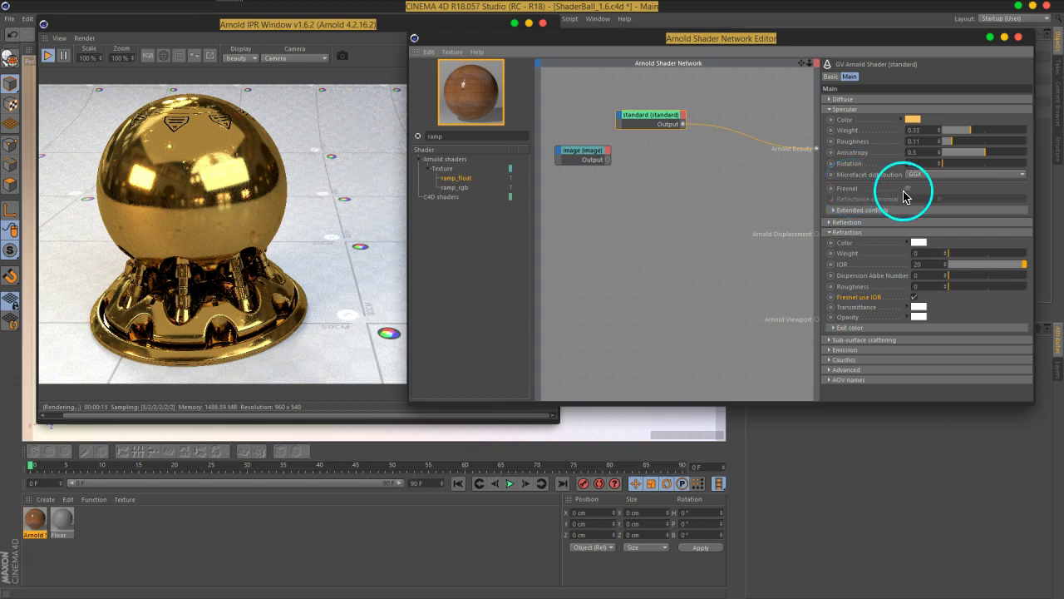
pyautogui.click(856, 195)
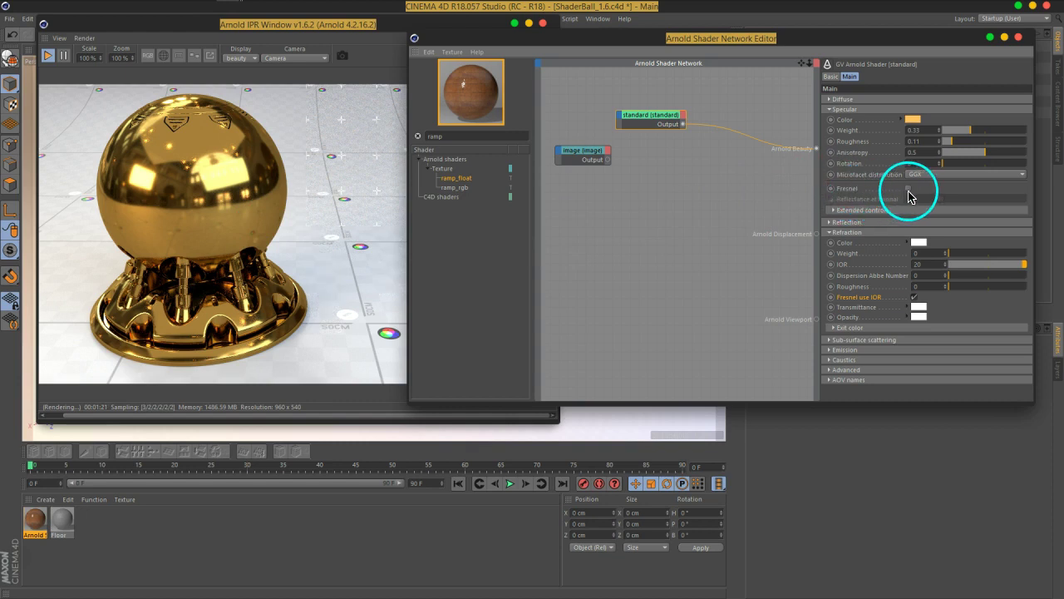
# Turn on specular Fresnel and enter 10 as the refraction IOR
pyautogui.click(907, 189)
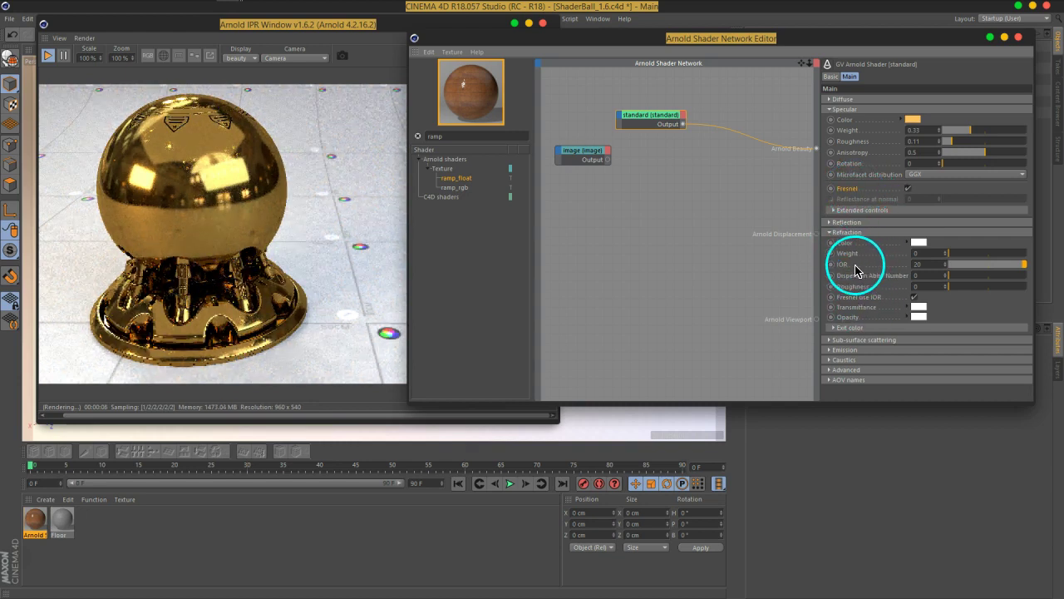
pyautogui.click(934, 265)
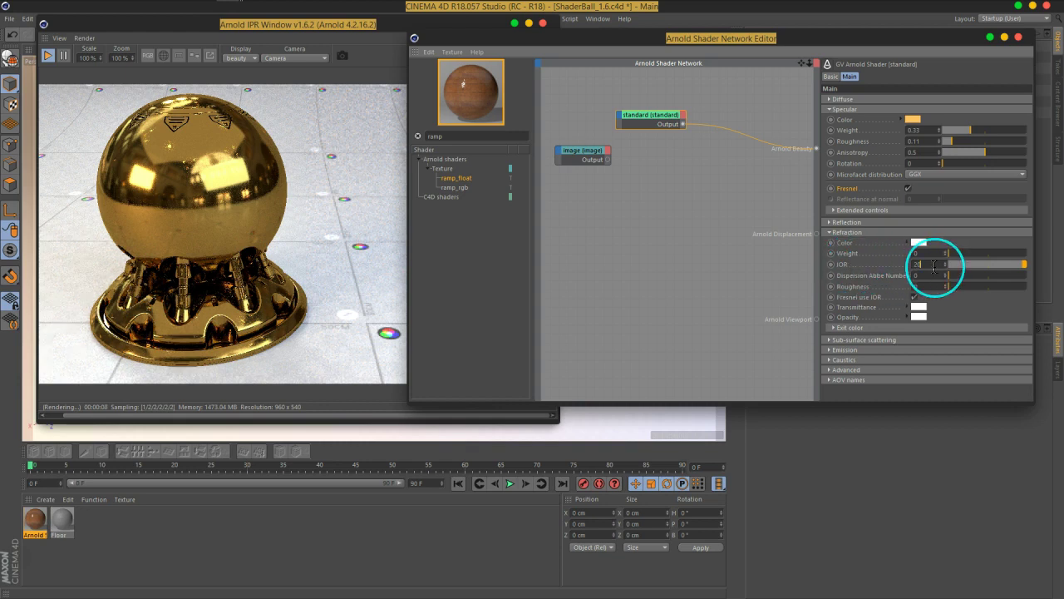
pyautogui.write('1.3')
pyautogui.write('25')
pyautogui.press('Return')
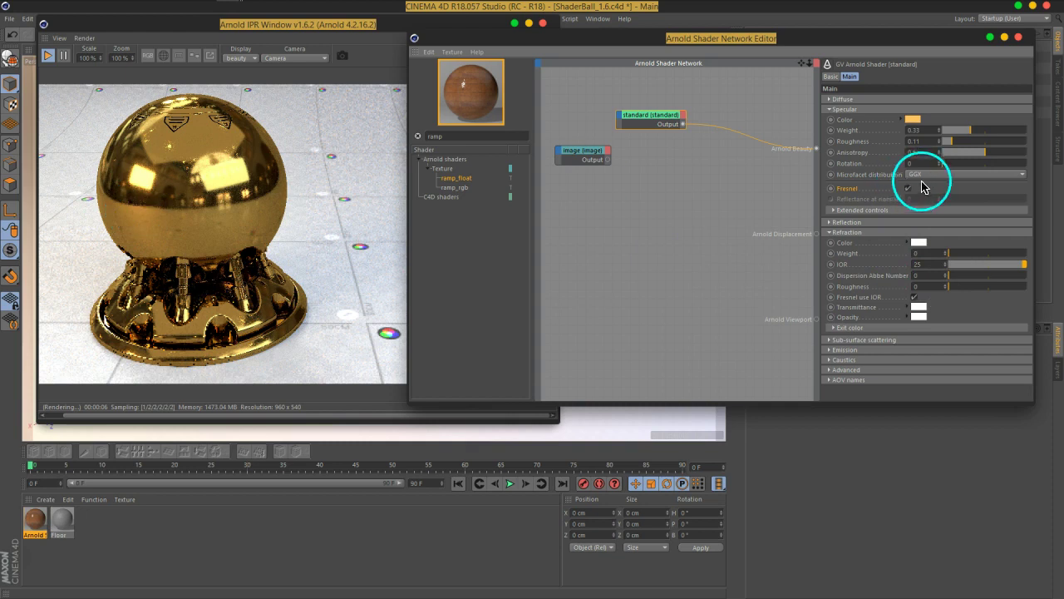
# Push the specular weight all the way up to 1 and confirm the refraction IOR entry
pyautogui.moveTo(968, 137)
pyautogui.mouseDown()
pyautogui.moveTo(1005, 137)
pyautogui.moveTo(993, 138)
pyautogui.mouseUp()
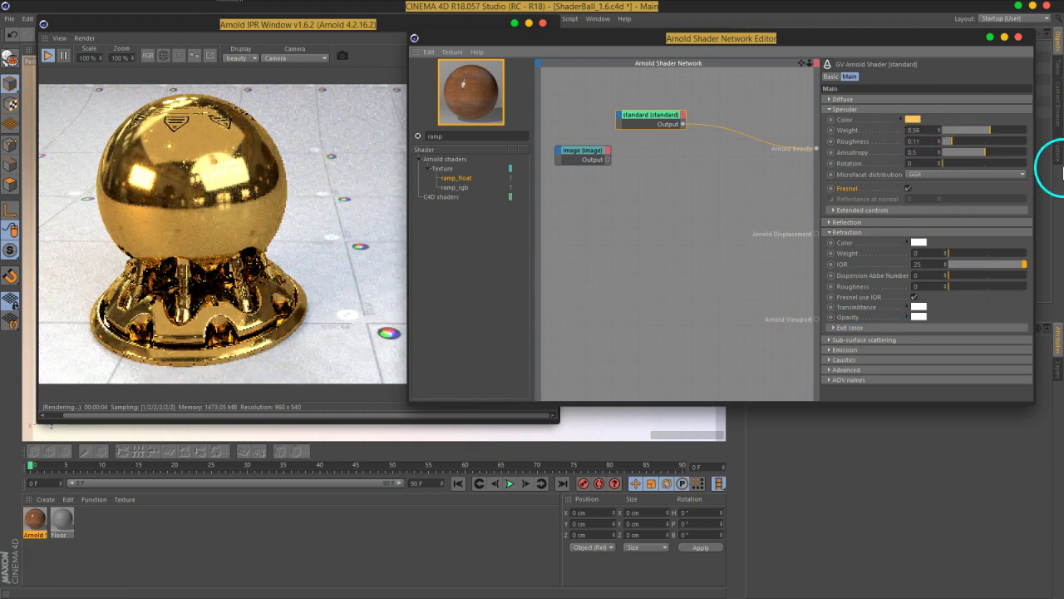
pyautogui.click(993, 131)
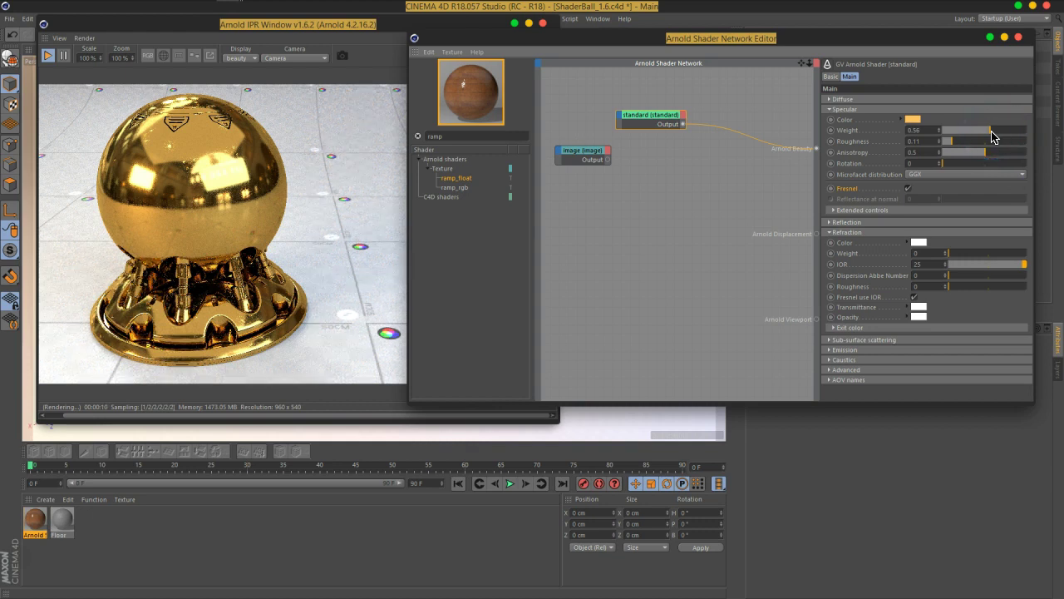
pyautogui.moveTo(993, 135); pyautogui.dragTo(1029, 133)
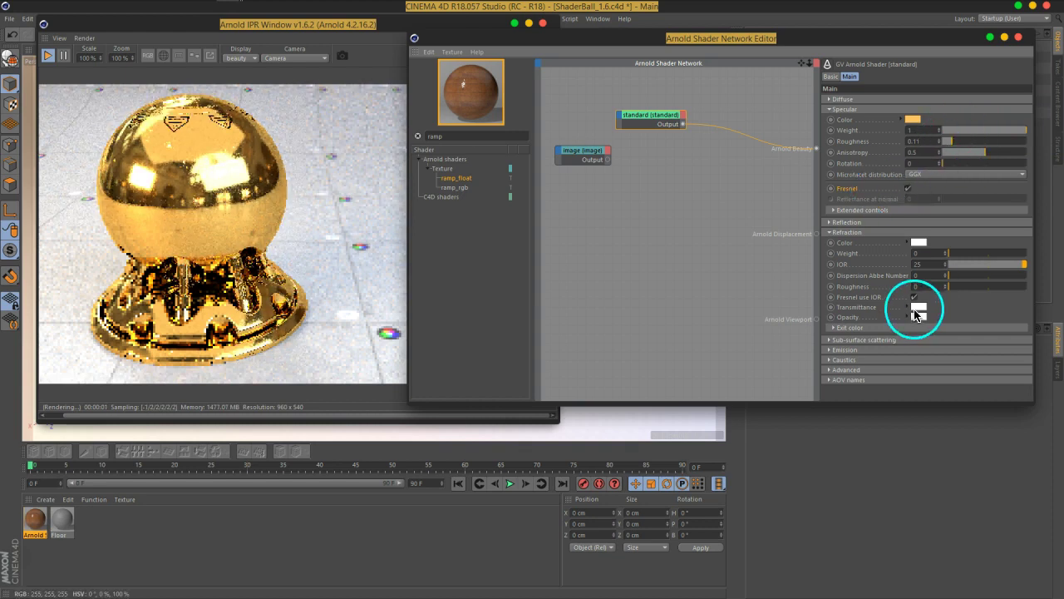
pyautogui.write('2')
pyautogui.press('Return')
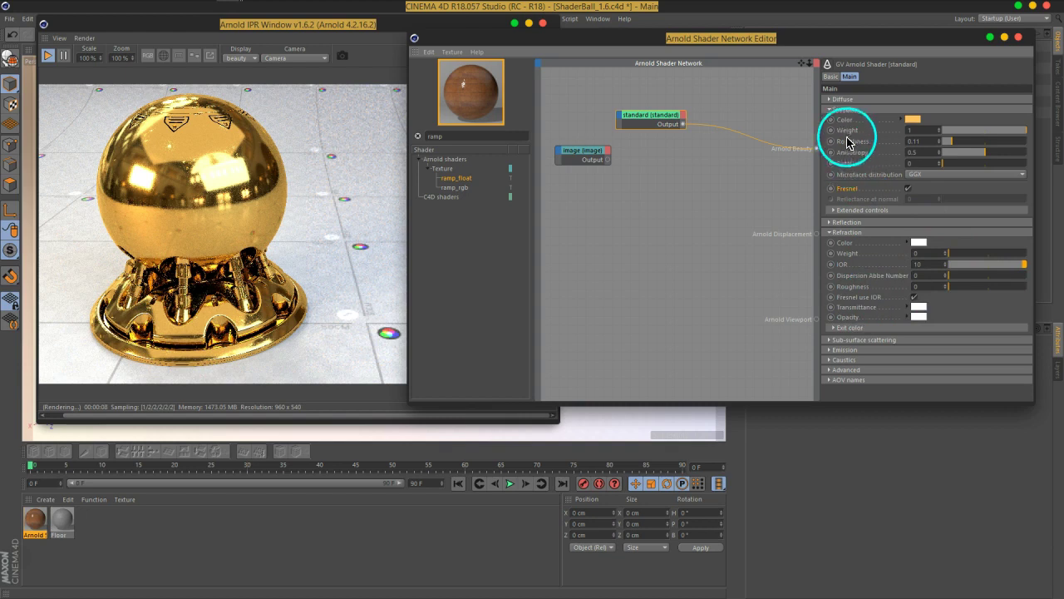
# Enter 25 as the refraction IOR, then bring the specular weight down through 0.7 to 0.6
pyautogui.click(843, 100)
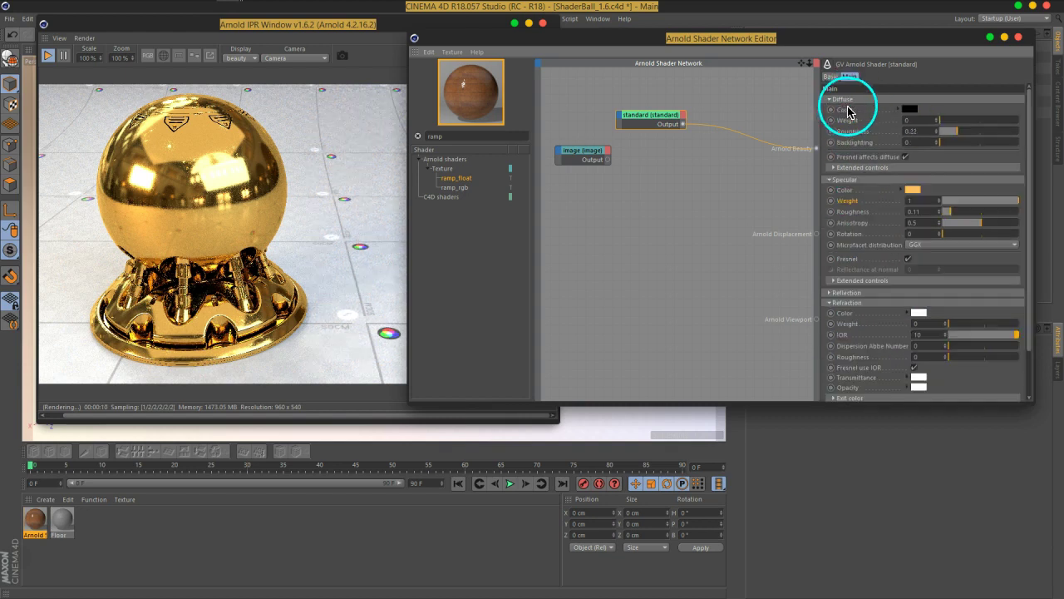
pyautogui.click(848, 101)
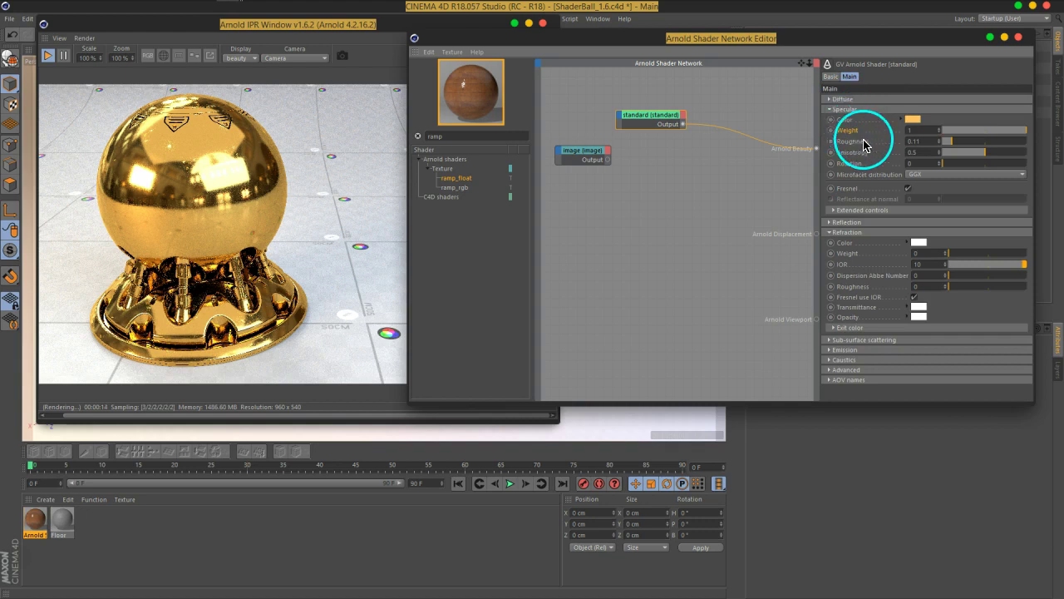
pyautogui.click(934, 266)
pyautogui.write('22')
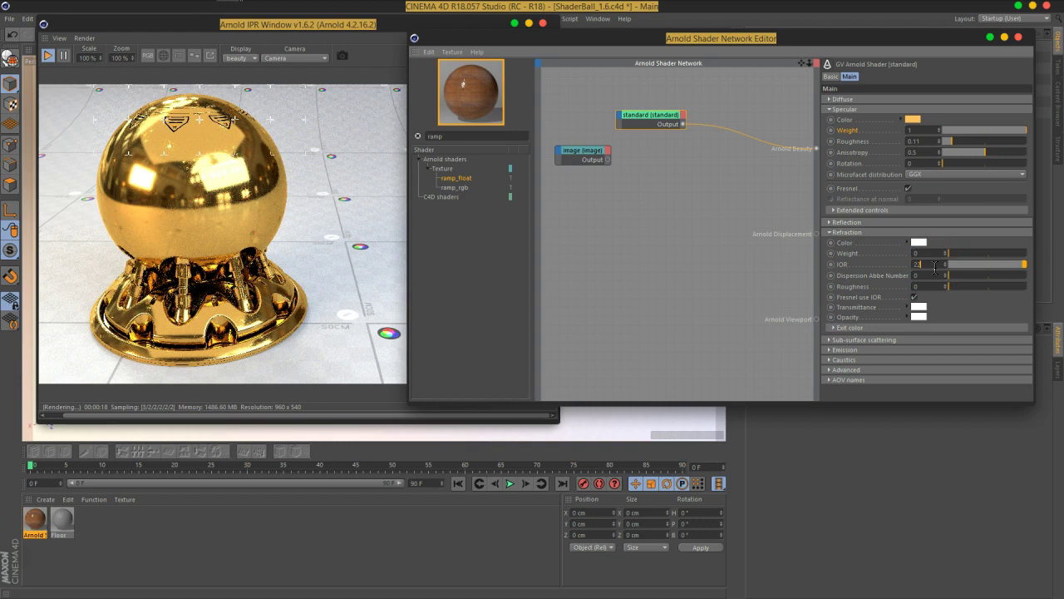
pyautogui.press('Return')
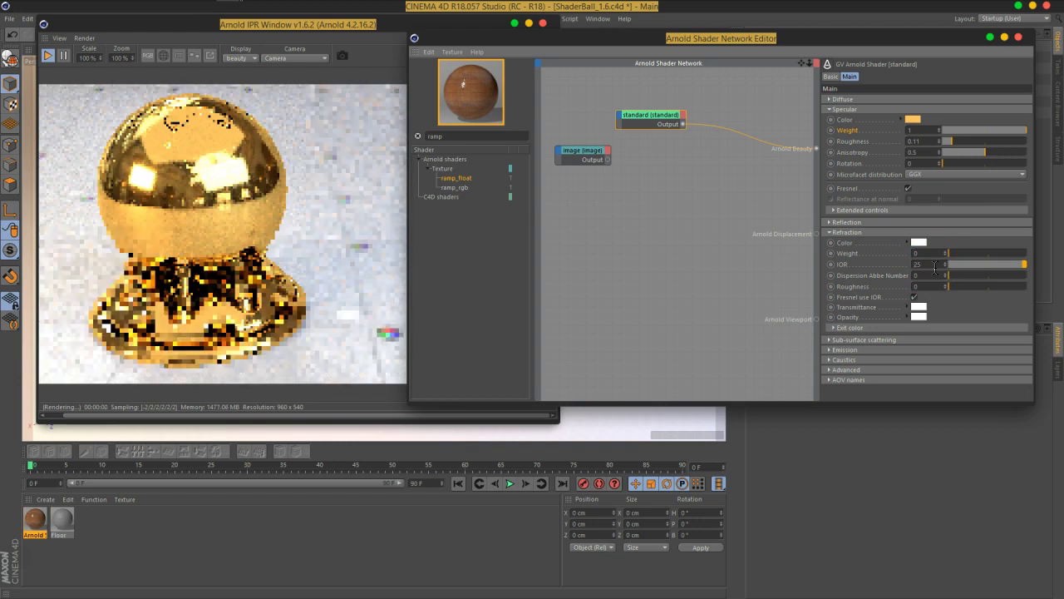
pyautogui.moveTo(1021, 131)
pyautogui.mouseDown()
pyautogui.moveTo(976, 137)
pyautogui.moveTo(1002, 138)
pyautogui.mouseUp()
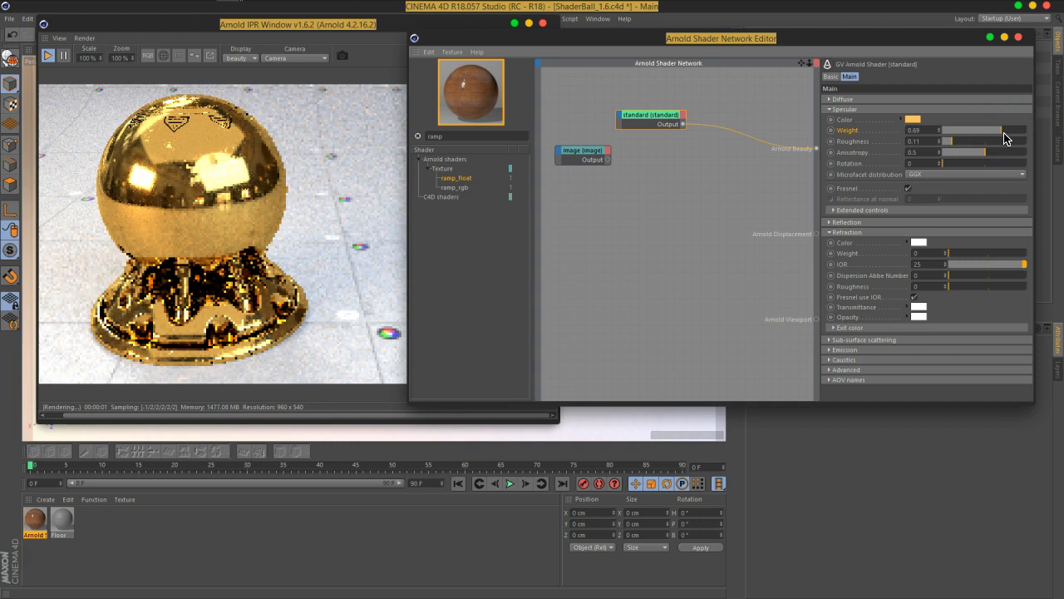
pyautogui.moveTo(1002, 138); pyautogui.dragTo(996, 137)
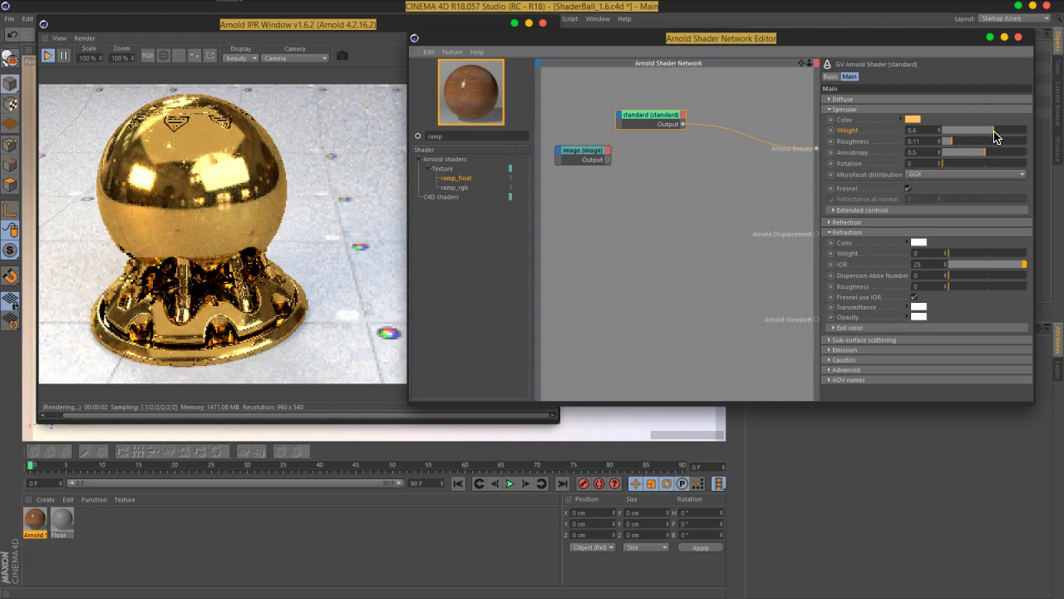
# Shift the specular colour hue to a redder 22° orange
pyautogui.click(913, 119)
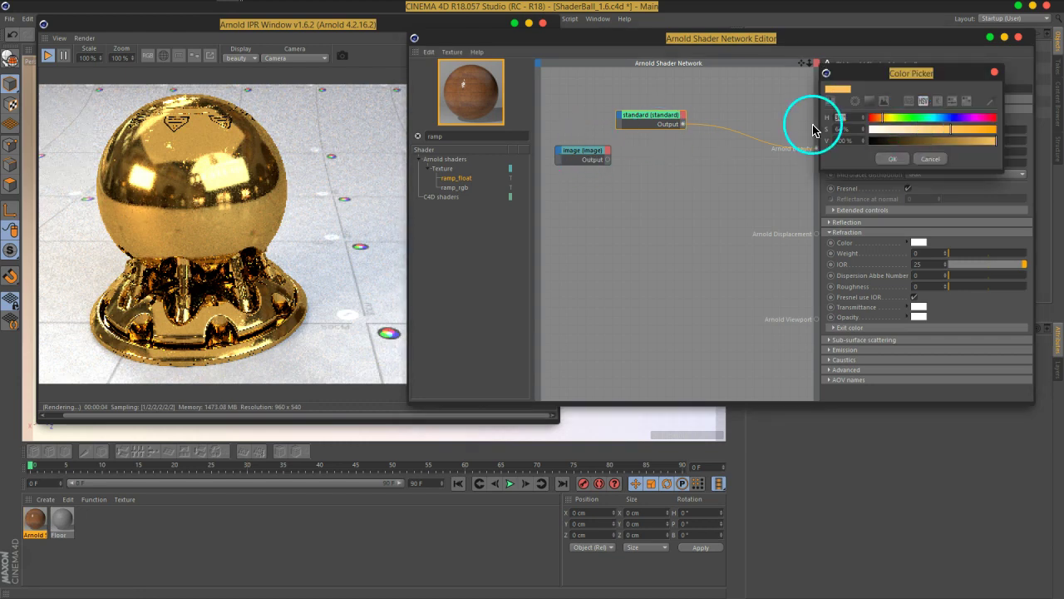
pyautogui.moveTo(874, 126); pyautogui.dragTo(876, 119)
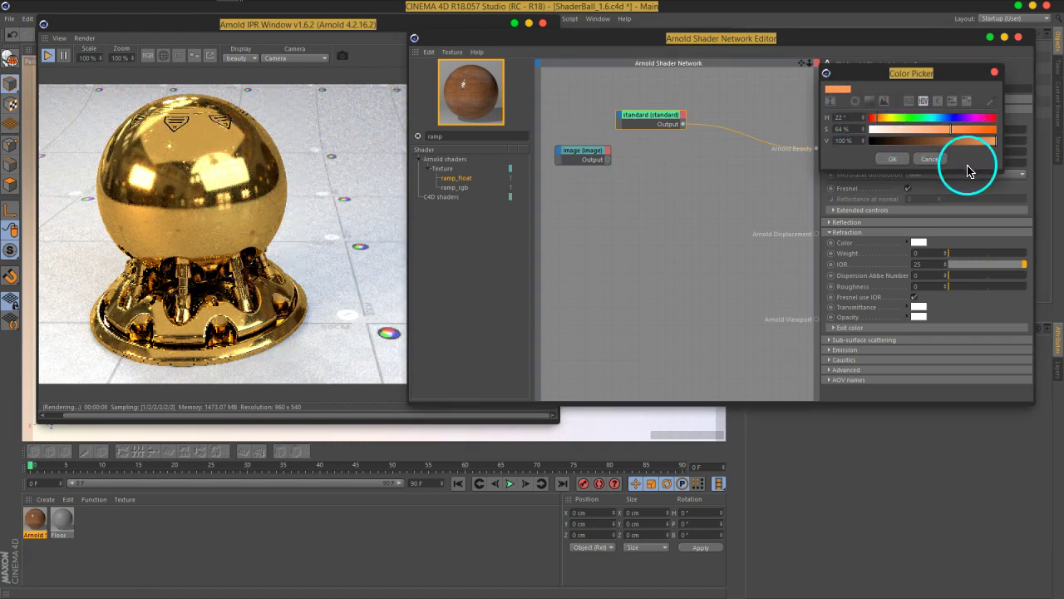
pyautogui.click(892, 158)
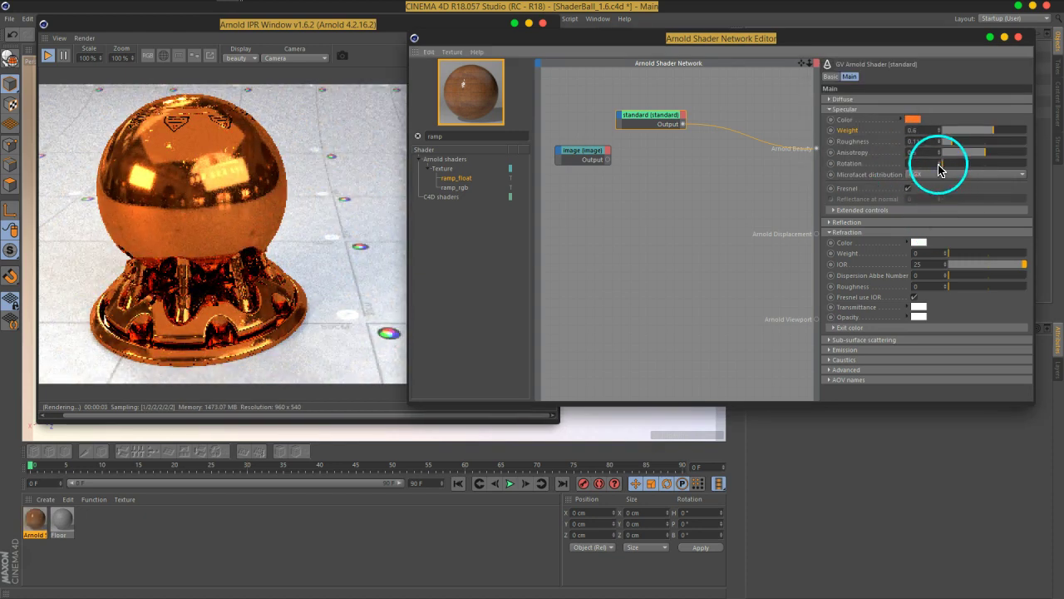
# Raise the specular colour hue to 30° for a warmer gold
pyautogui.click(913, 119)
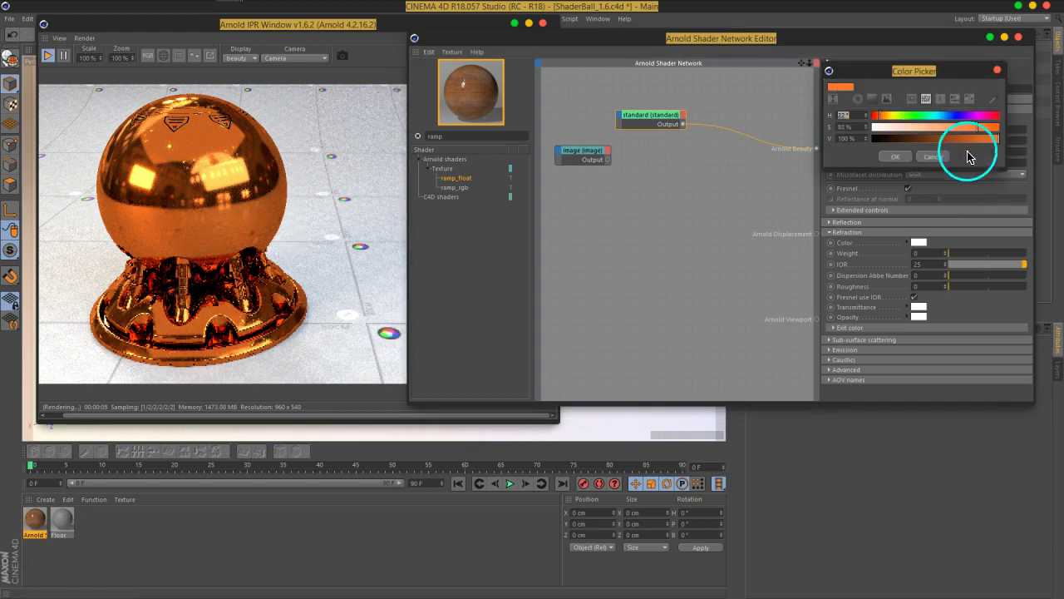
pyautogui.click(885, 119)
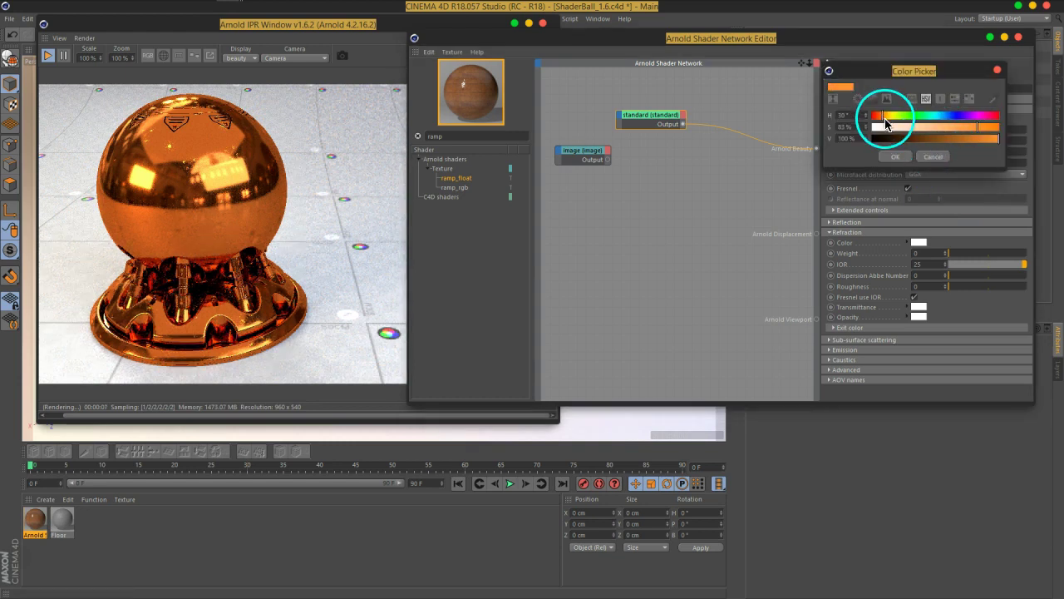
pyautogui.click(895, 157)
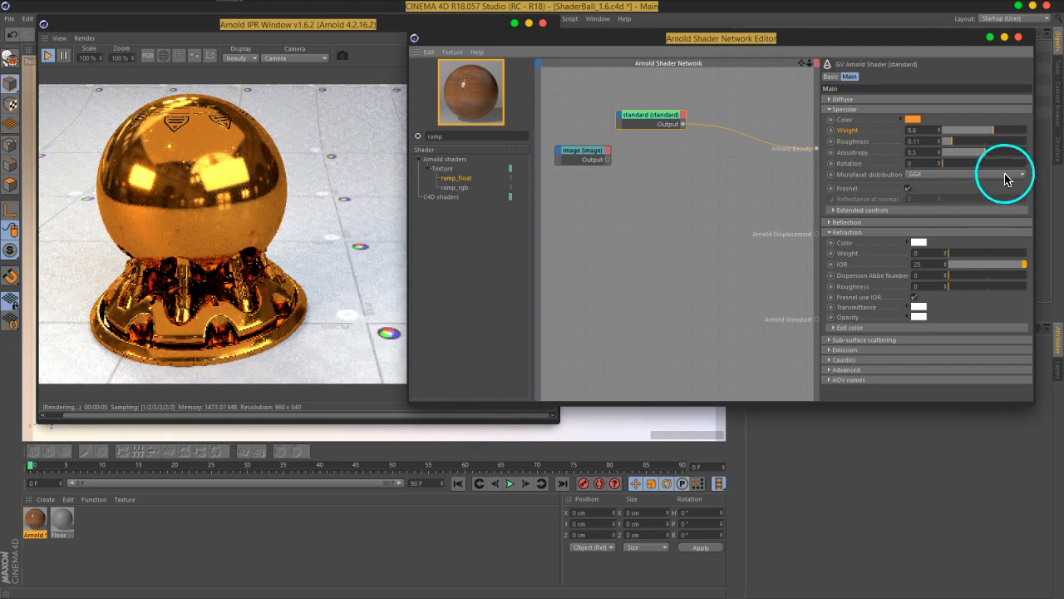
# Raise the specular weight to 0.87 and set the refraction IOR to 5
pyautogui.moveTo(998, 130)
pyautogui.mouseDown()
pyautogui.moveTo(971, 137)
pyautogui.moveTo(1018, 137)
pyautogui.mouseUp()
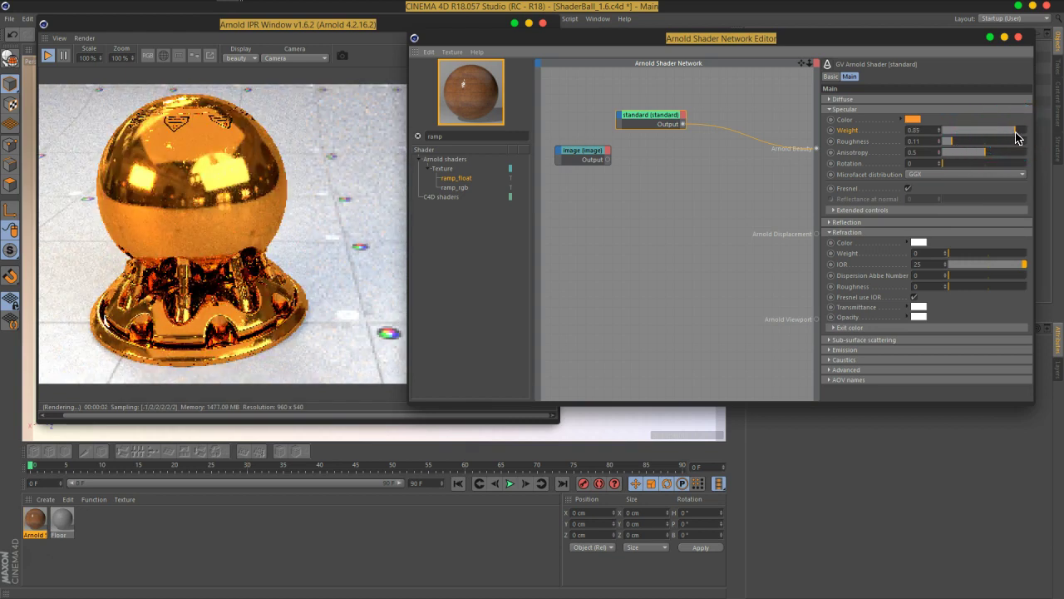
pyautogui.moveTo(1016, 137); pyautogui.dragTo(1019, 138)
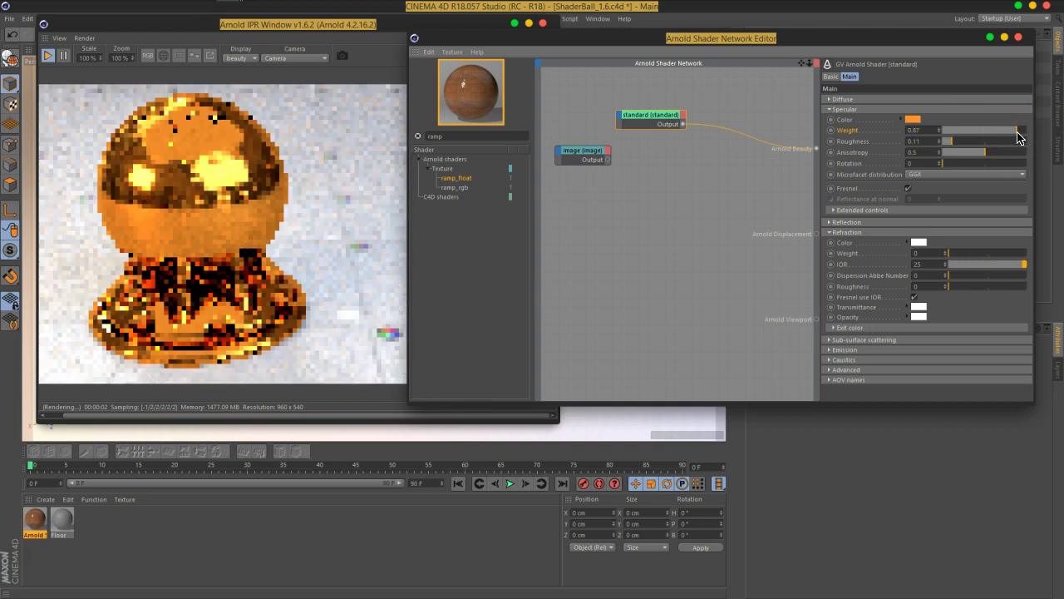
pyautogui.click(930, 263)
pyautogui.write('15')
pyautogui.click(928, 266)
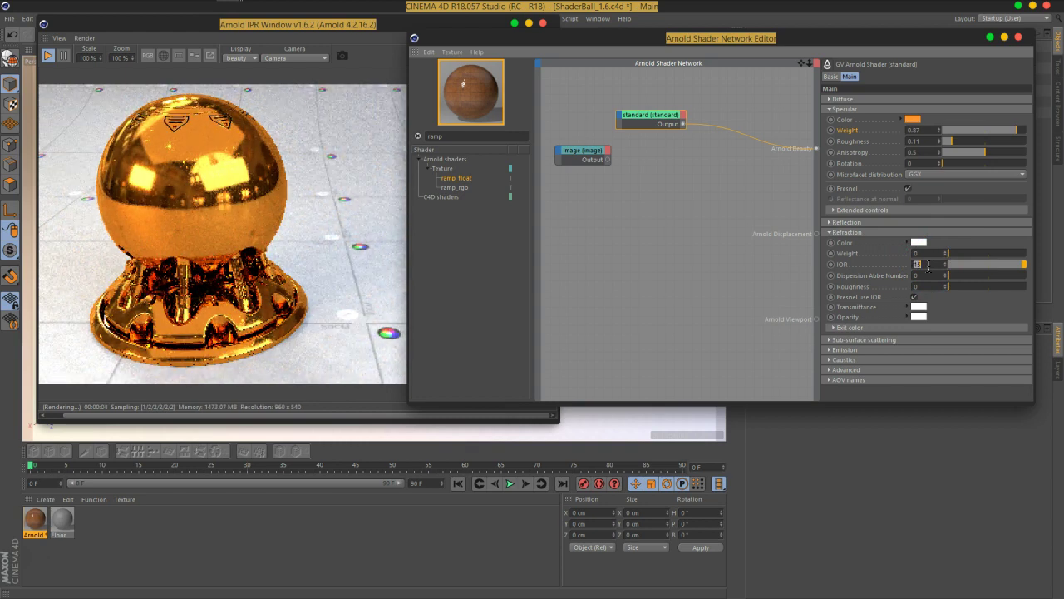
pyautogui.write('5')
pyautogui.press('Return')
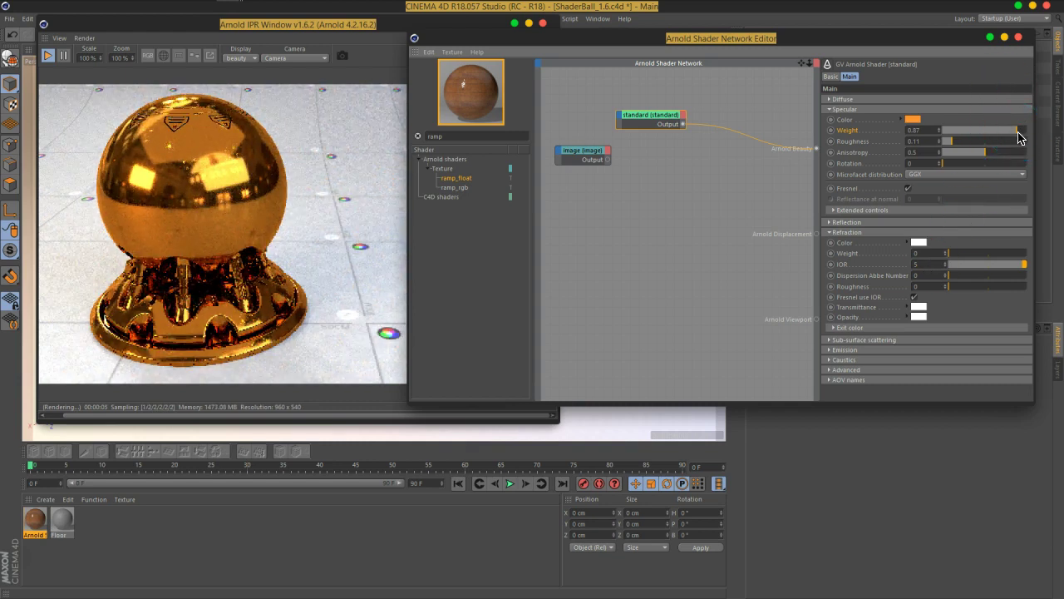
# Change the specular colour from orange to white
pyautogui.click(1022, 148)
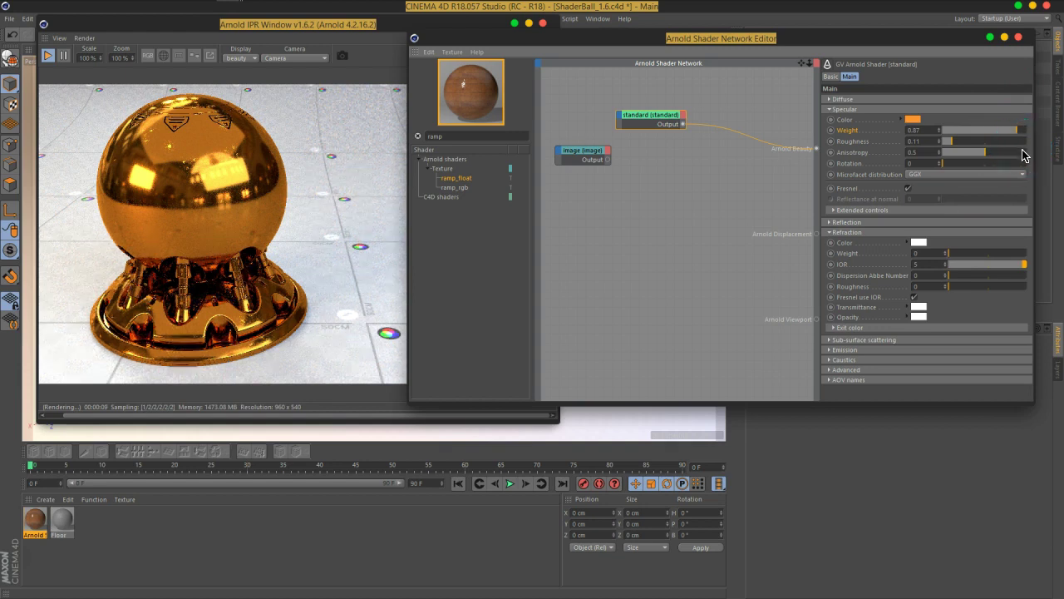
pyautogui.click(913, 119)
pyautogui.moveTo(917, 140); pyautogui.dragTo(873, 131)
pyautogui.click(893, 160)
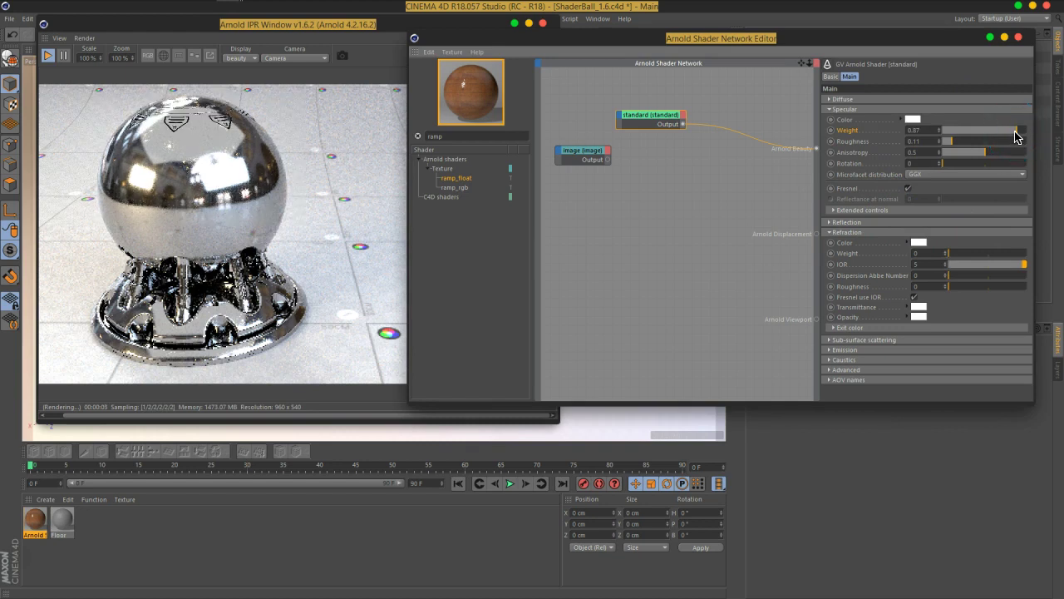
# Bring the specular weight down to 0.49 and set the refraction IOR to 10
pyautogui.moveTo(1019, 135); pyautogui.dragTo(1048, 141)
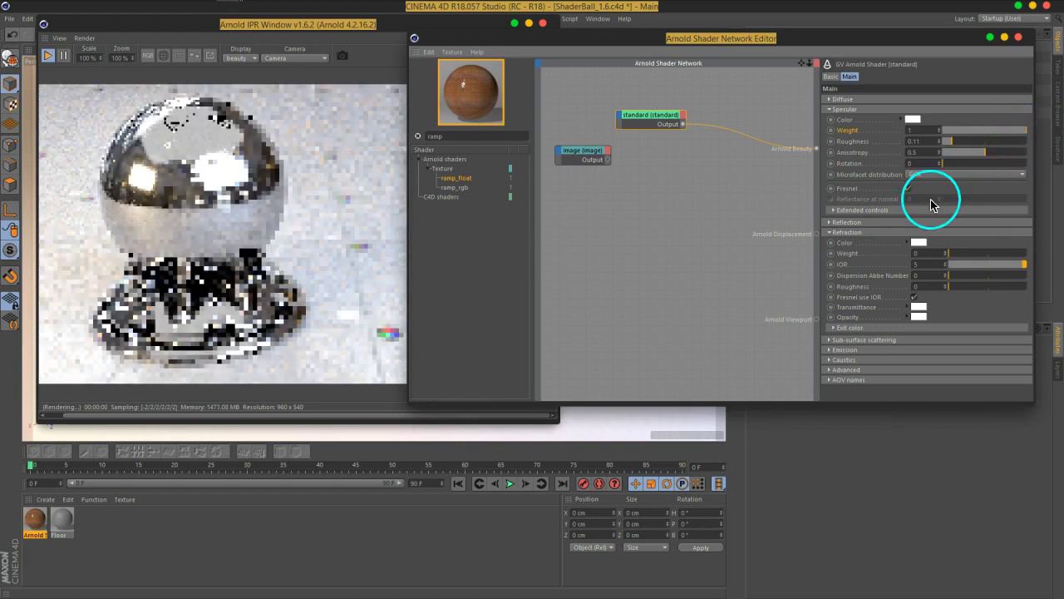
pyautogui.click(1003, 132)
pyautogui.moveTo(1002, 136); pyautogui.dragTo(985, 135)
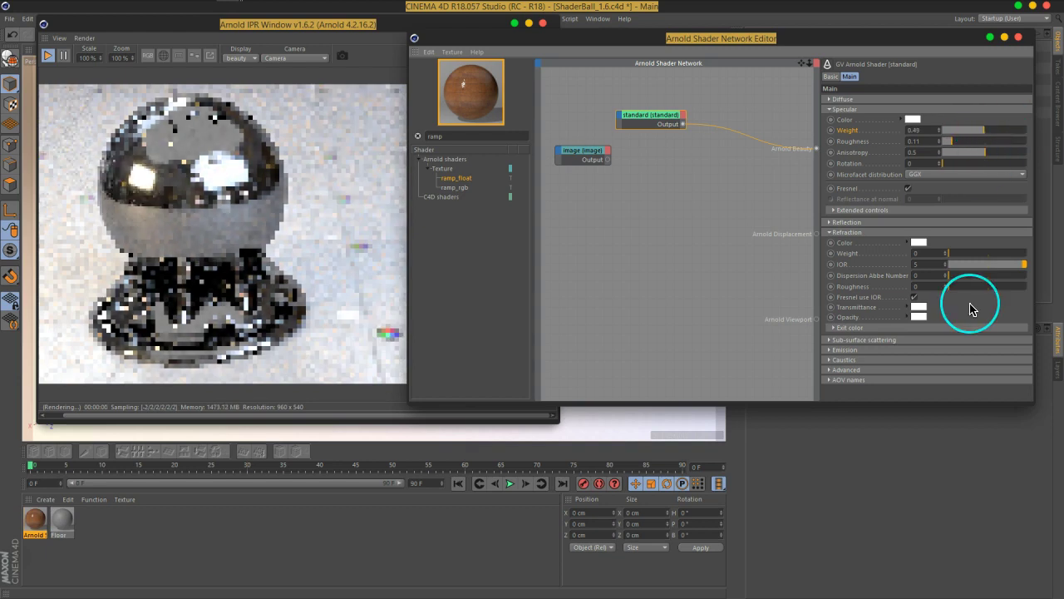
pyautogui.doubleClick(929, 264)
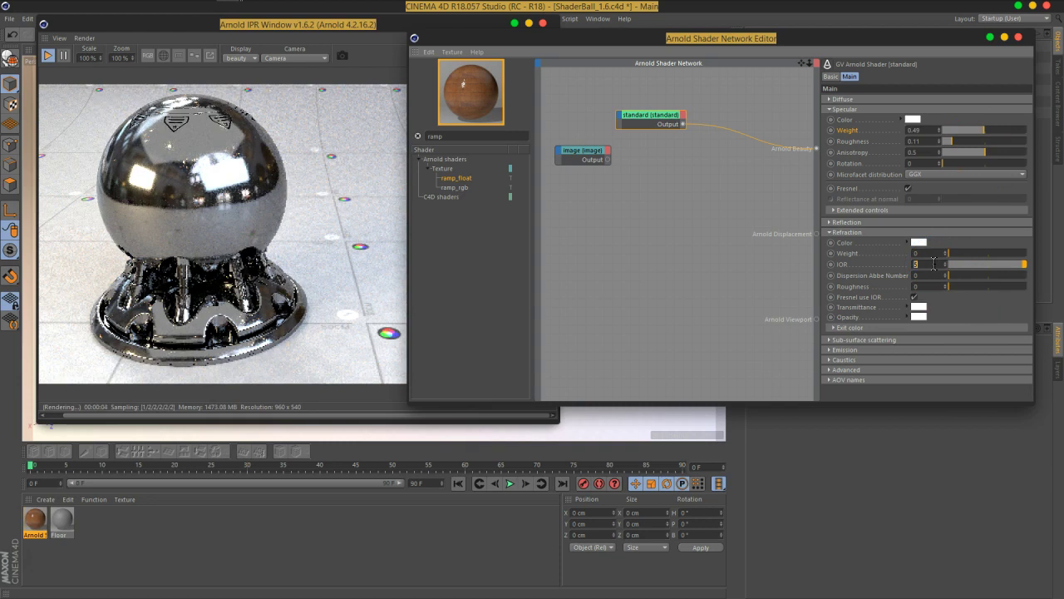
pyautogui.write('2')
pyautogui.write('10')
pyautogui.press('Return')
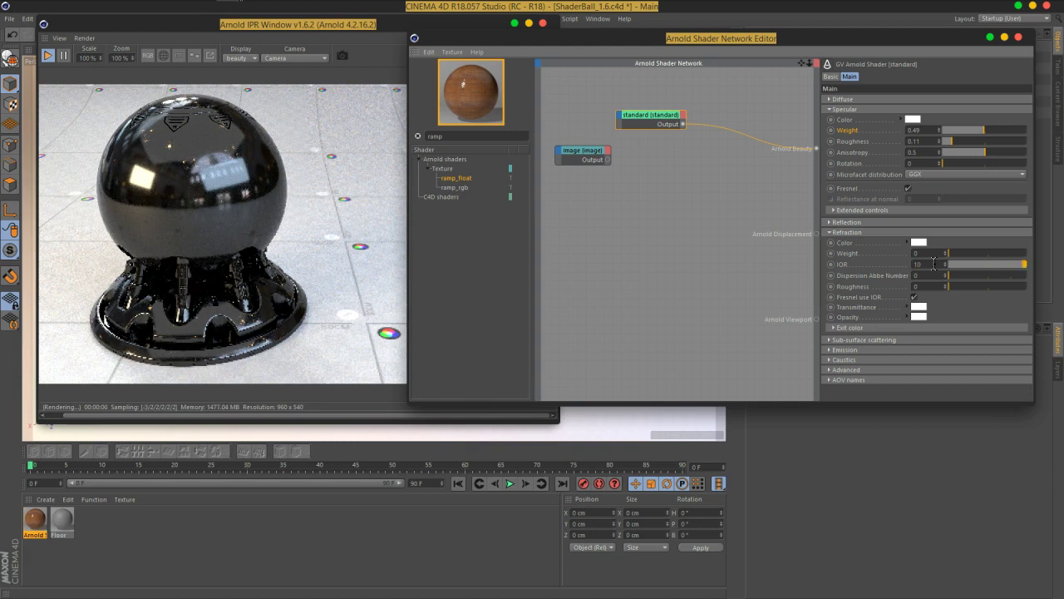
# Open the Arnold Render Settings and collapse Sampling to reveal Ray depth
pyautogui.click(341, 310)
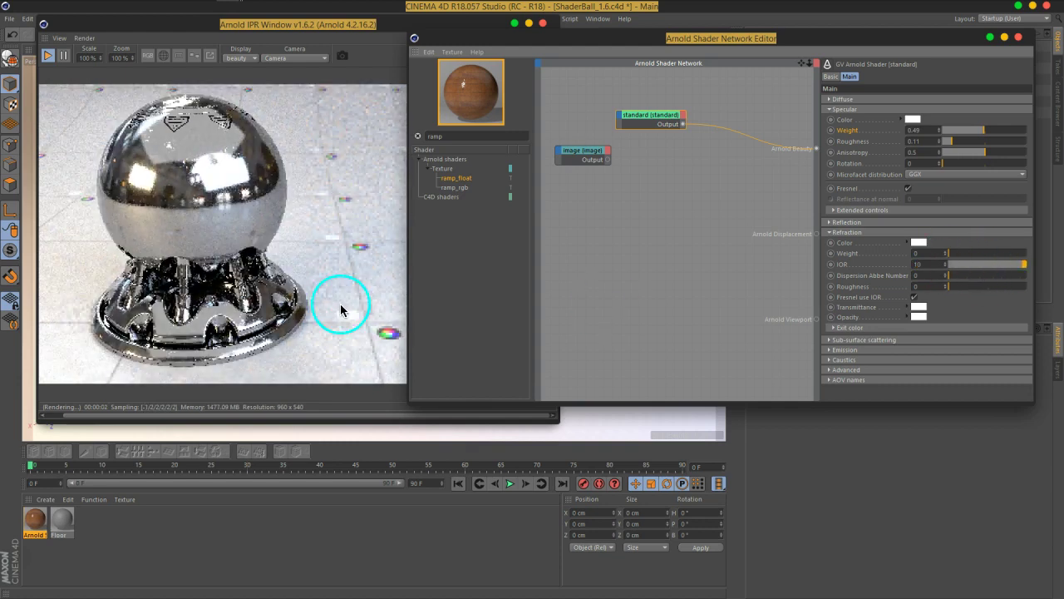
pyautogui.click(983, 209)
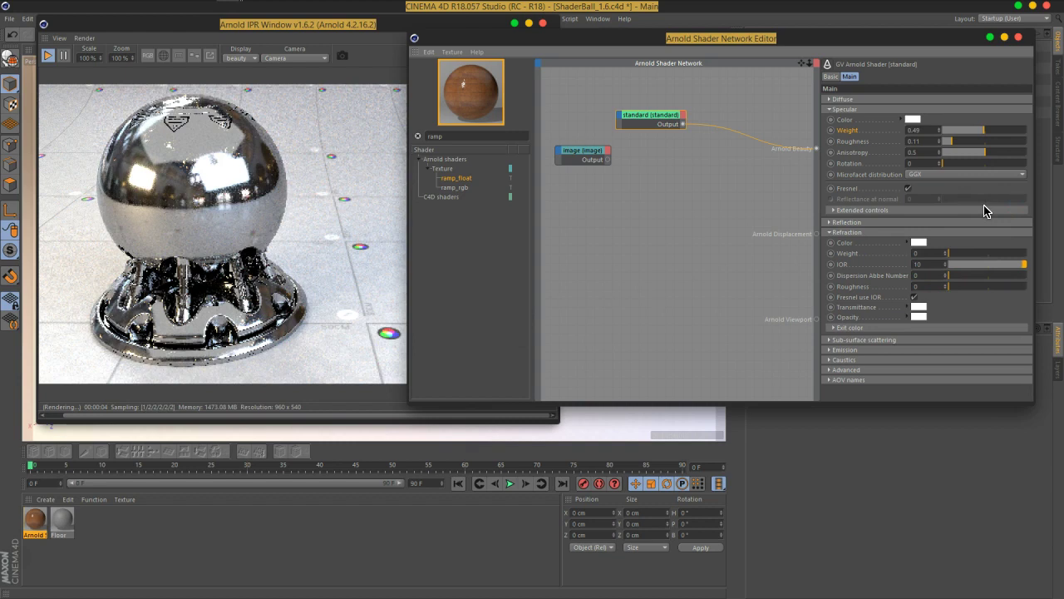
pyautogui.click(966, 213)
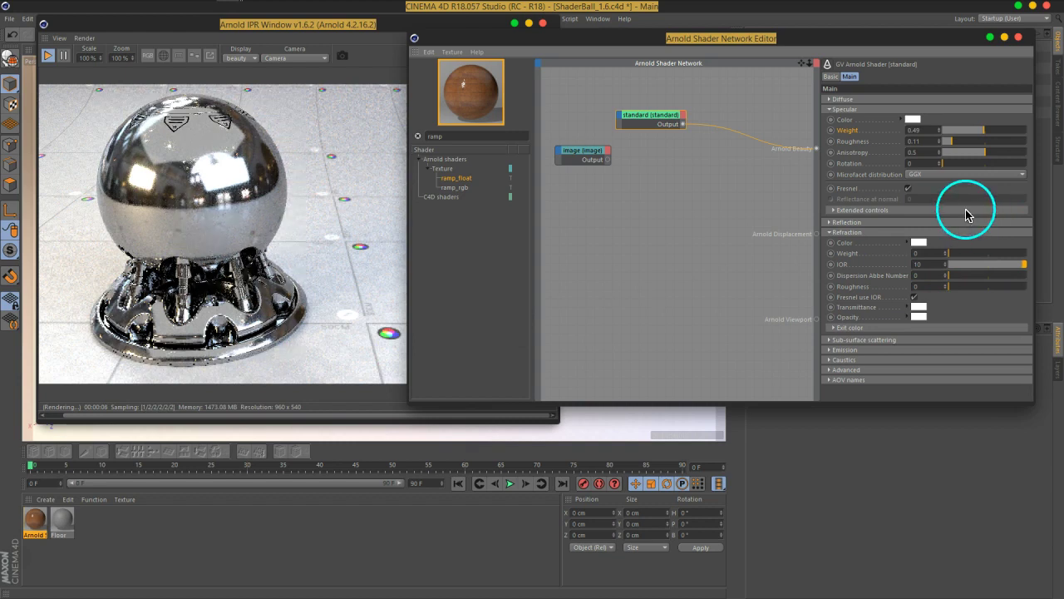
pyautogui.click(971, 146)
pyautogui.click(962, 148)
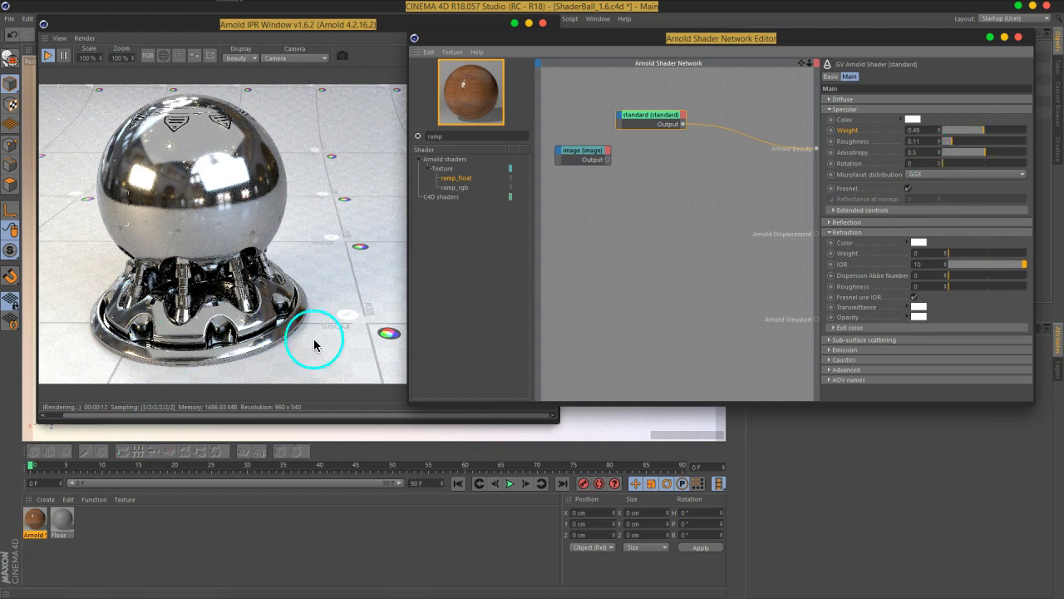
pyautogui.moveTo(399, 25)
pyautogui.mouseDown()
pyautogui.moveTo(393, 54)
pyautogui.moveTo(532, 33)
pyautogui.mouseUp()
pyautogui.click(233, 38)
pyautogui.click(499, 90)
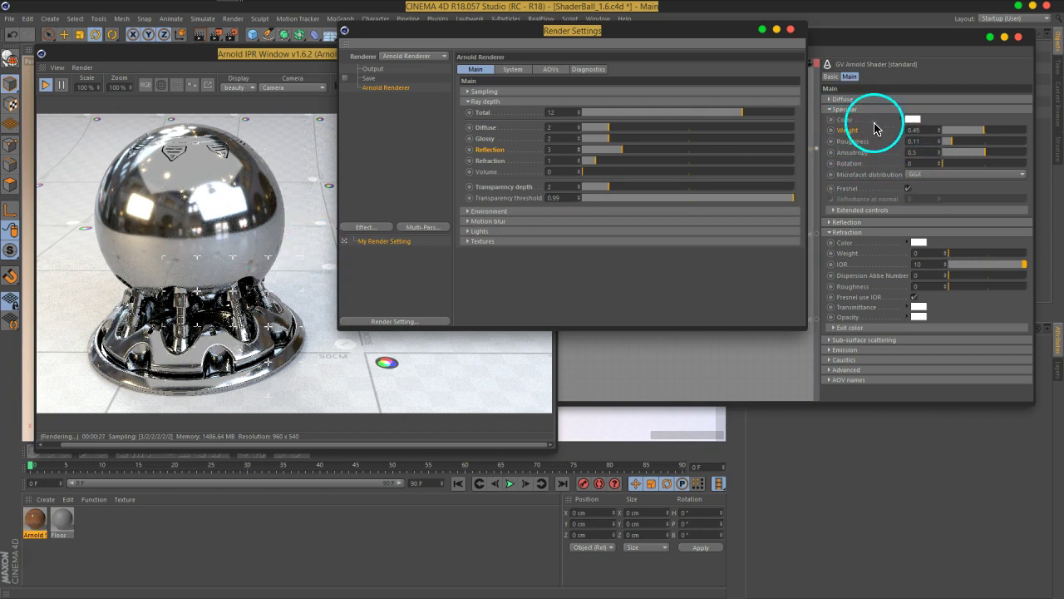
# Close the render settings with reflection ray depth at 3, then adjust the specular roughness
pyautogui.click(856, 148)
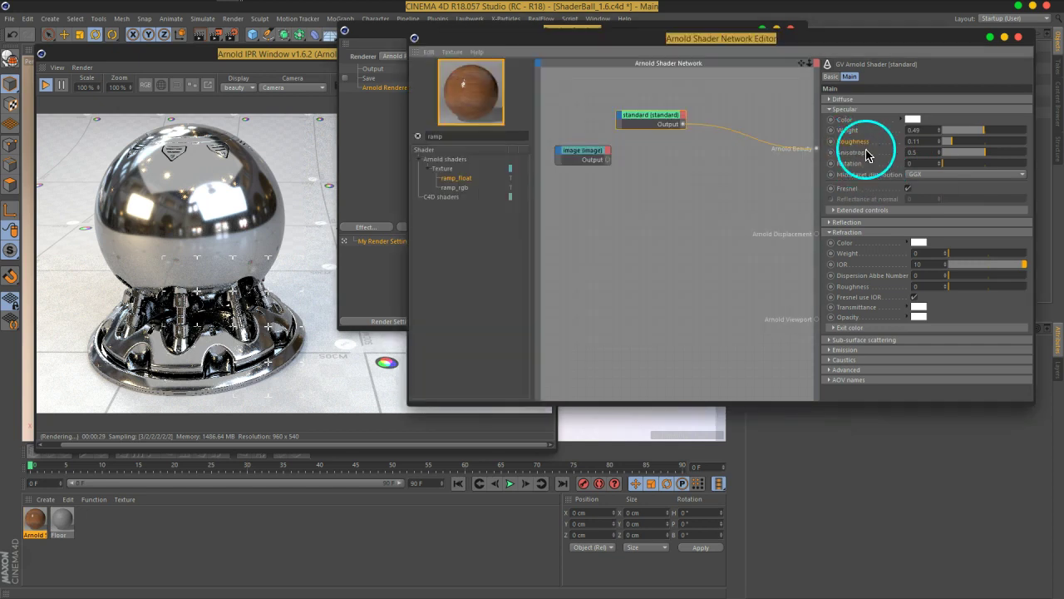
pyautogui.click(514, 33)
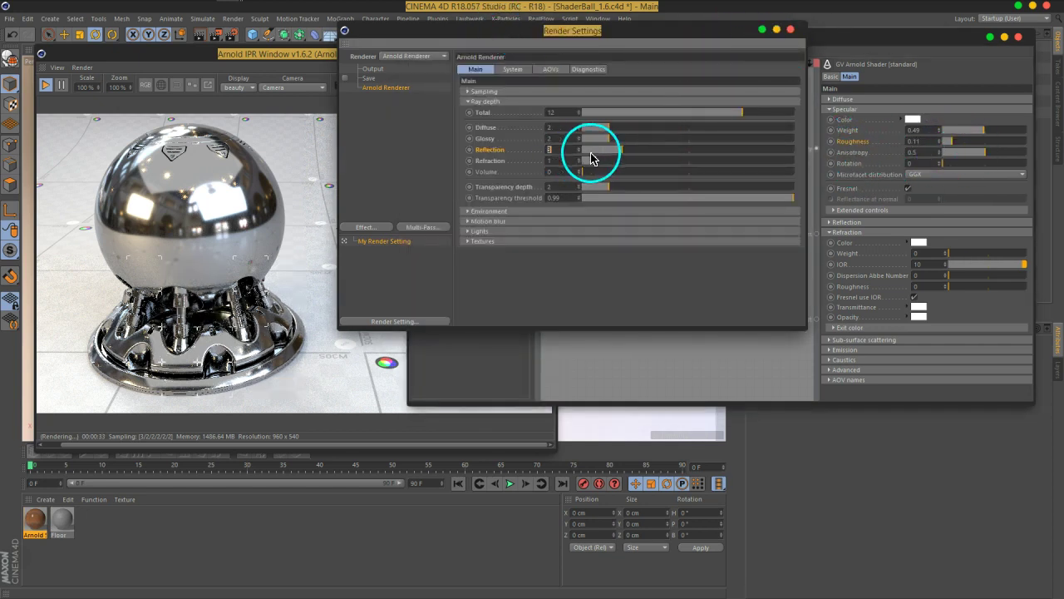
pyautogui.click(790, 29)
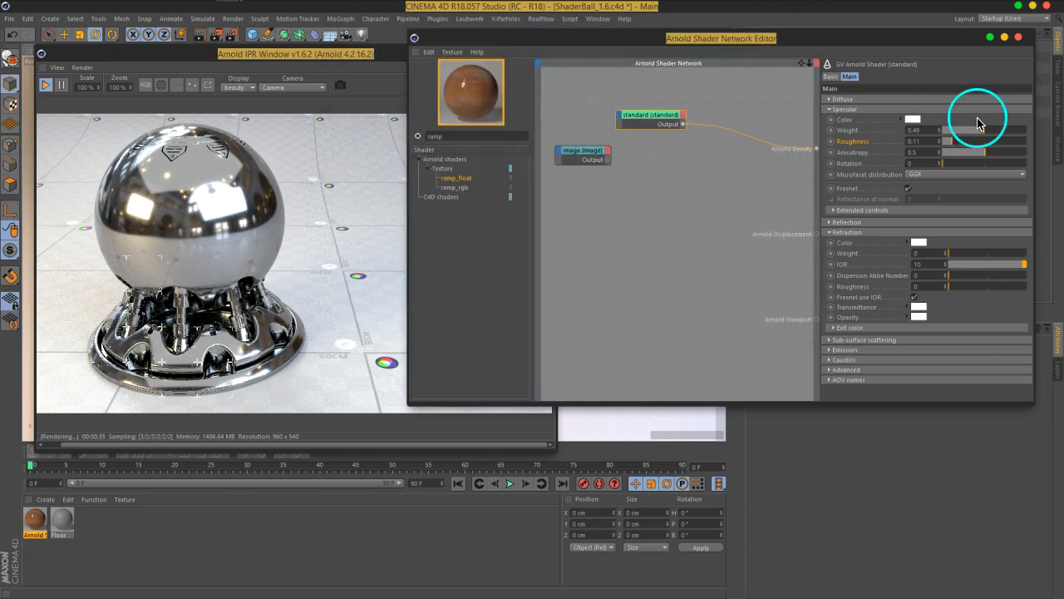
pyautogui.click(956, 143)
pyautogui.moveTo(956, 146)
pyautogui.mouseDown()
pyautogui.moveTo(1000, 142)
pyautogui.moveTo(946, 147)
pyautogui.mouseUp()
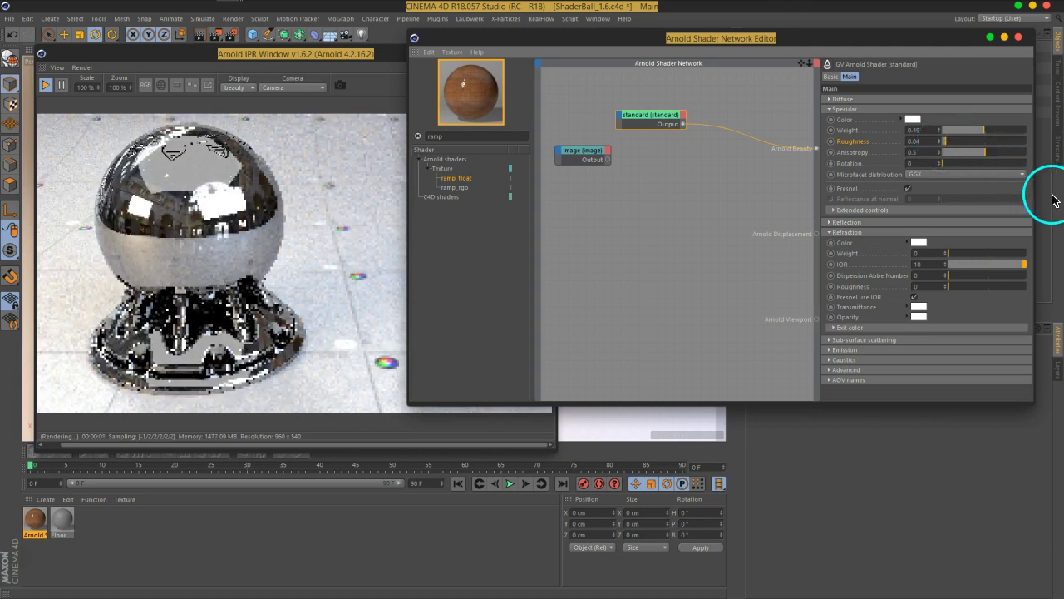
# Settle specular weight at 0.35 and roughness at 0.12, re-entering refraction IOR 20
pyautogui.click(932, 148)
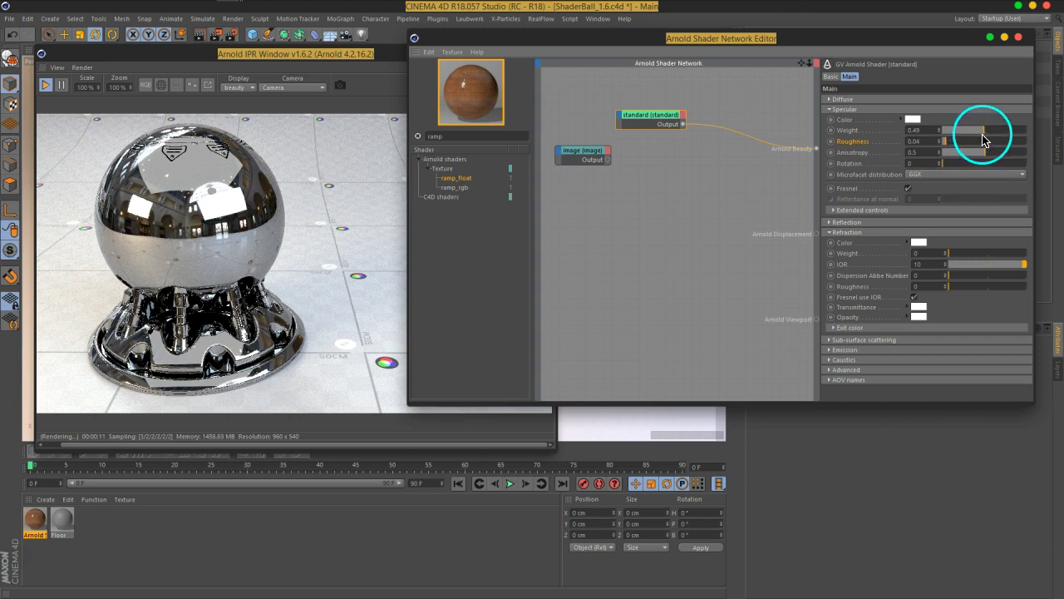
pyautogui.moveTo(987, 130)
pyautogui.mouseDown()
pyautogui.moveTo(960, 130)
pyautogui.moveTo(1016, 136)
pyautogui.mouseUp()
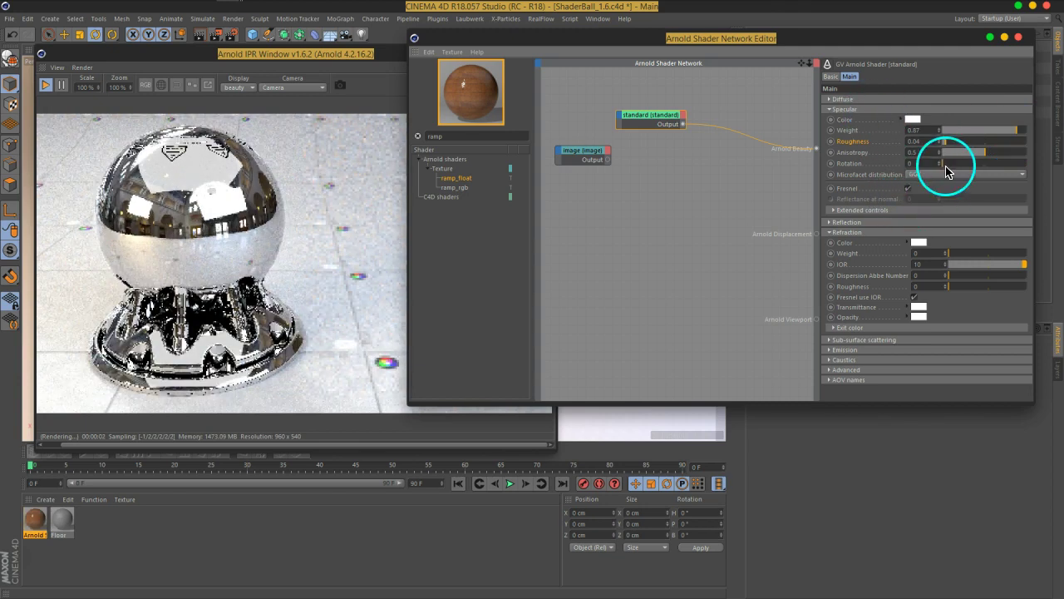
pyautogui.moveTo(984, 265); pyautogui.dragTo(1000, 266)
pyautogui.moveTo(1016, 130); pyautogui.dragTo(1029, 130)
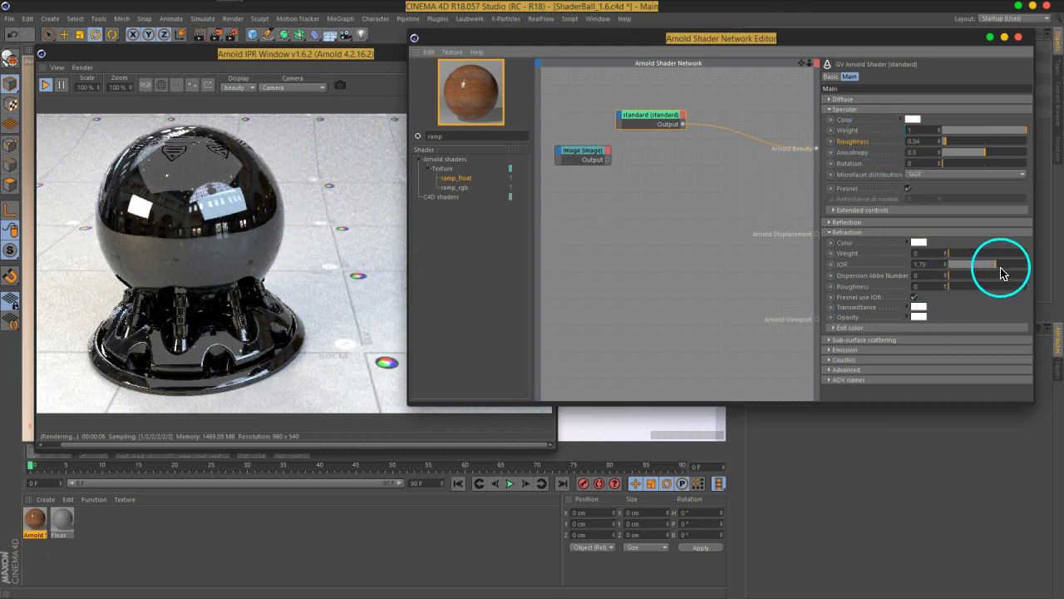
pyautogui.click(939, 266)
pyautogui.write('20')
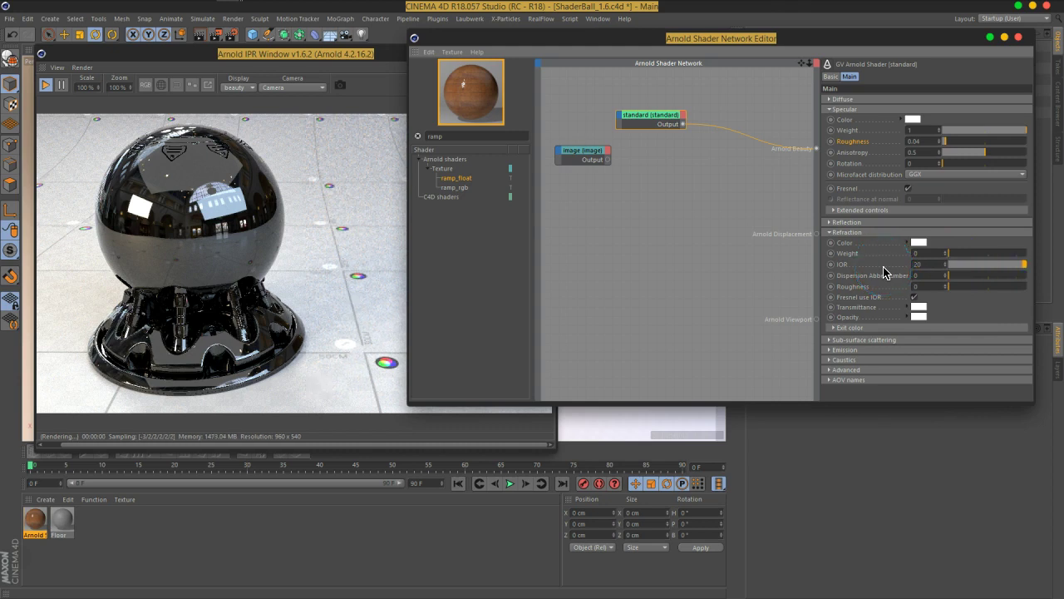
pyautogui.click(892, 275)
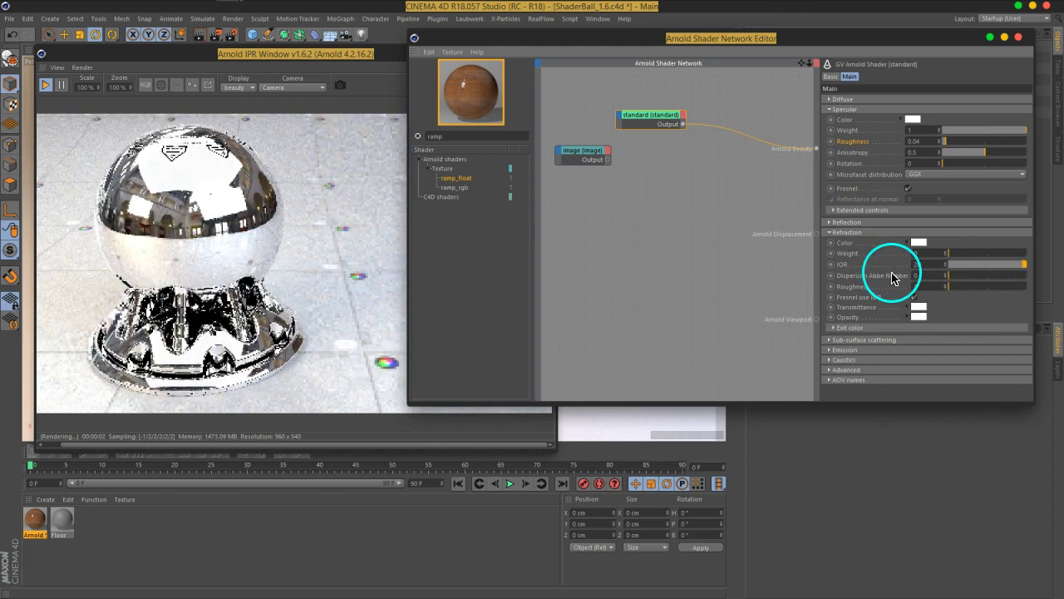
pyautogui.moveTo(1023, 132); pyautogui.dragTo(975, 136)
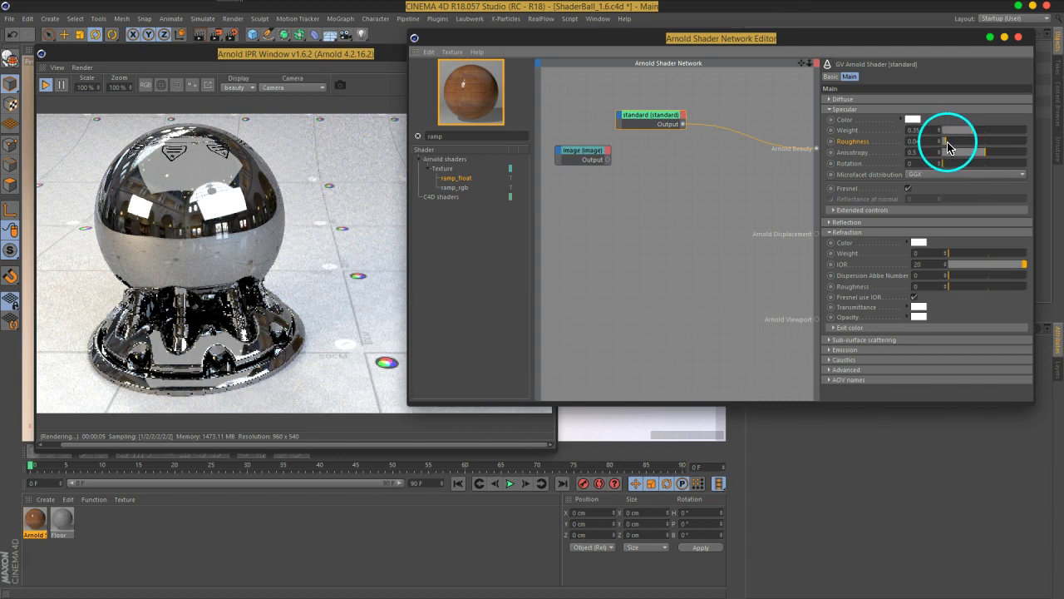
pyautogui.moveTo(946, 147); pyautogui.dragTo(954, 147)
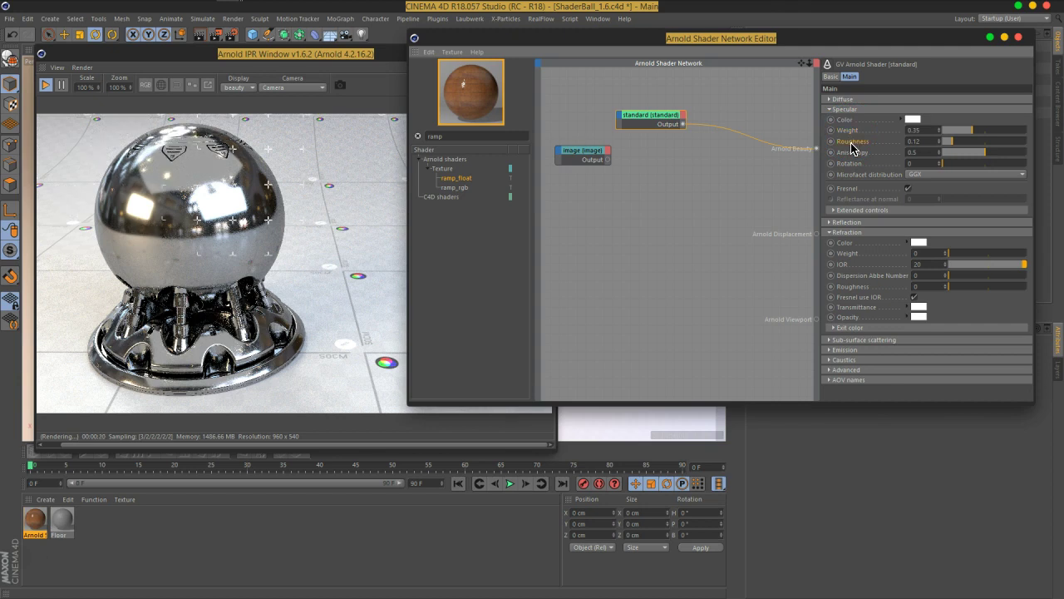
# Disable specular Fresnel, try refraction IOR 1 then restore 20, and collapse Refraction
pyautogui.click(907, 189)
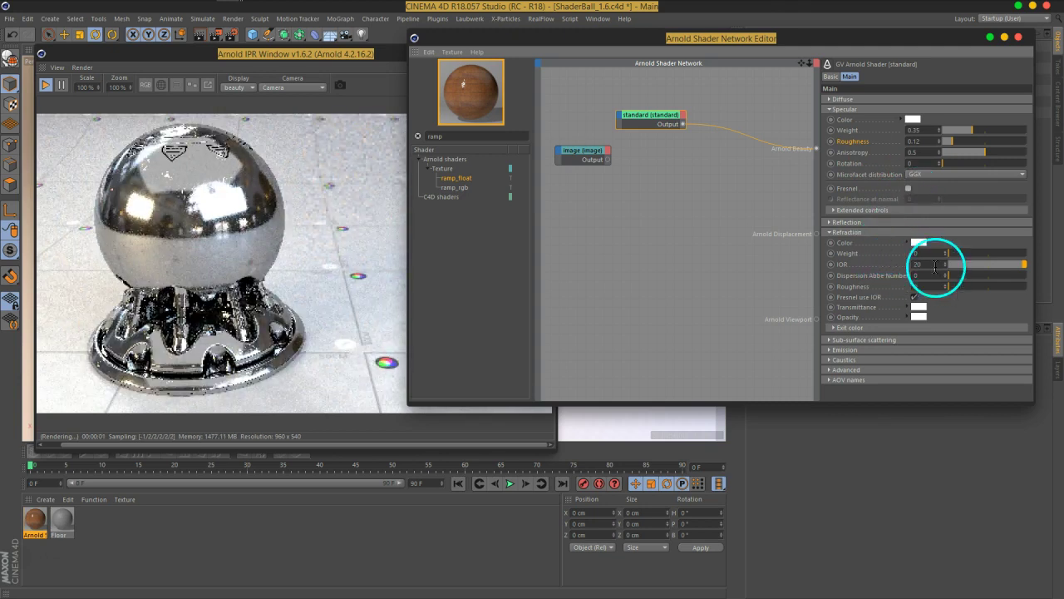
pyautogui.doubleClick(927, 264)
pyautogui.write('1')
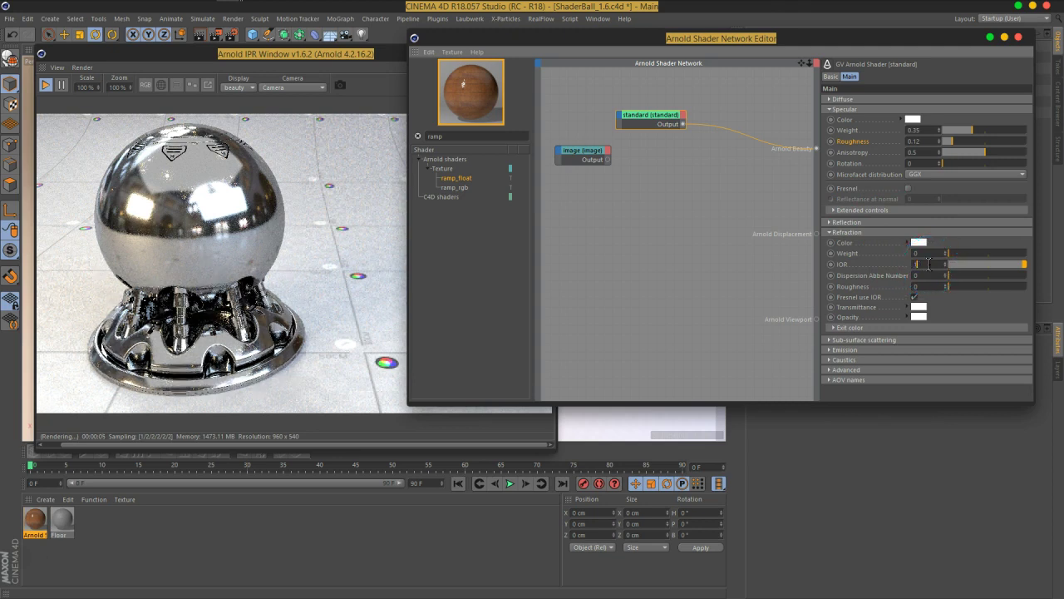
pyautogui.press('Return')
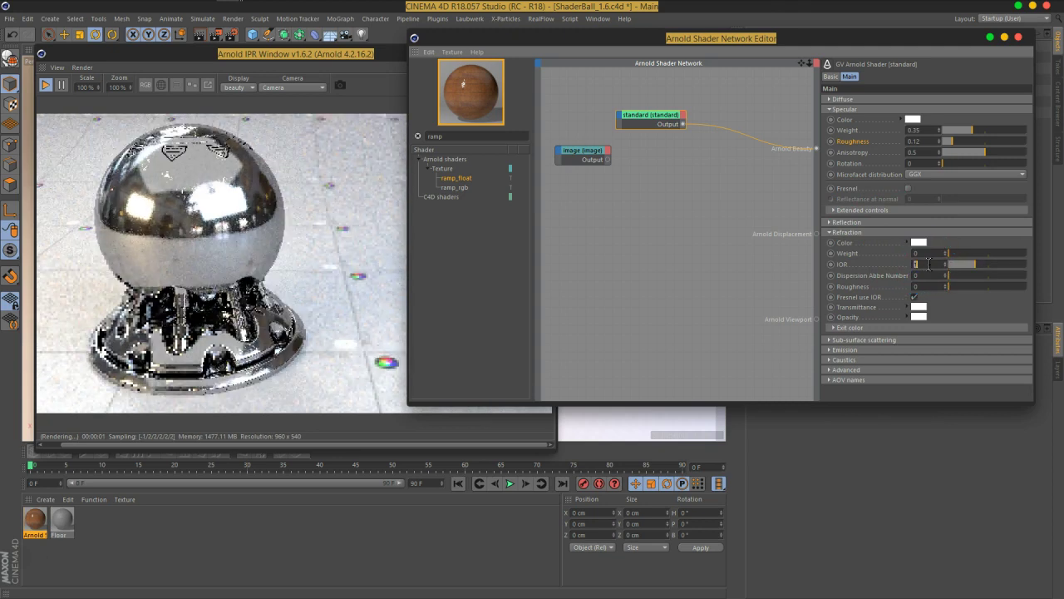
pyautogui.write('20')
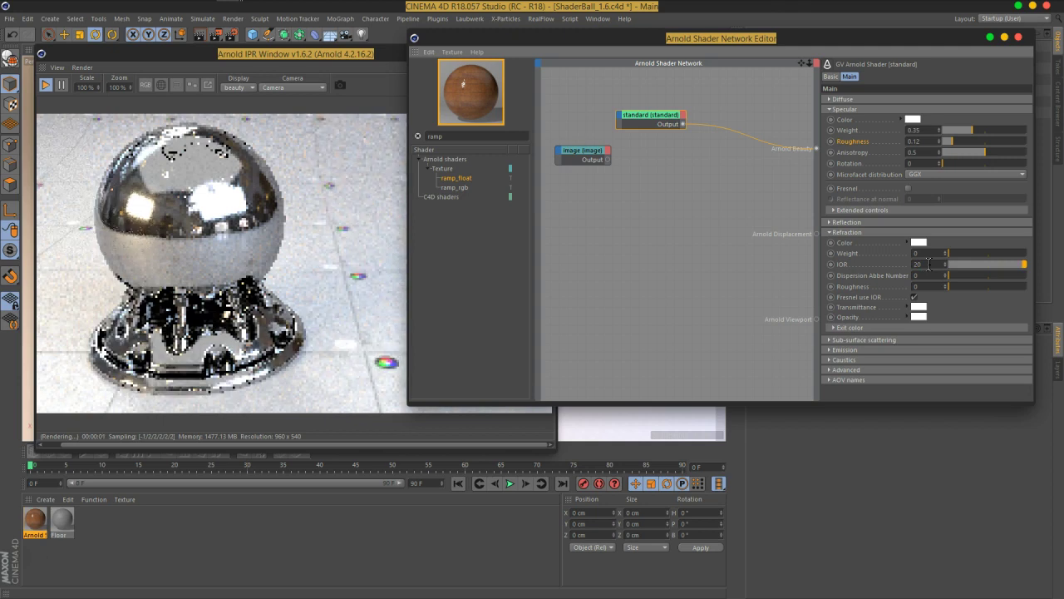
pyautogui.click(920, 305)
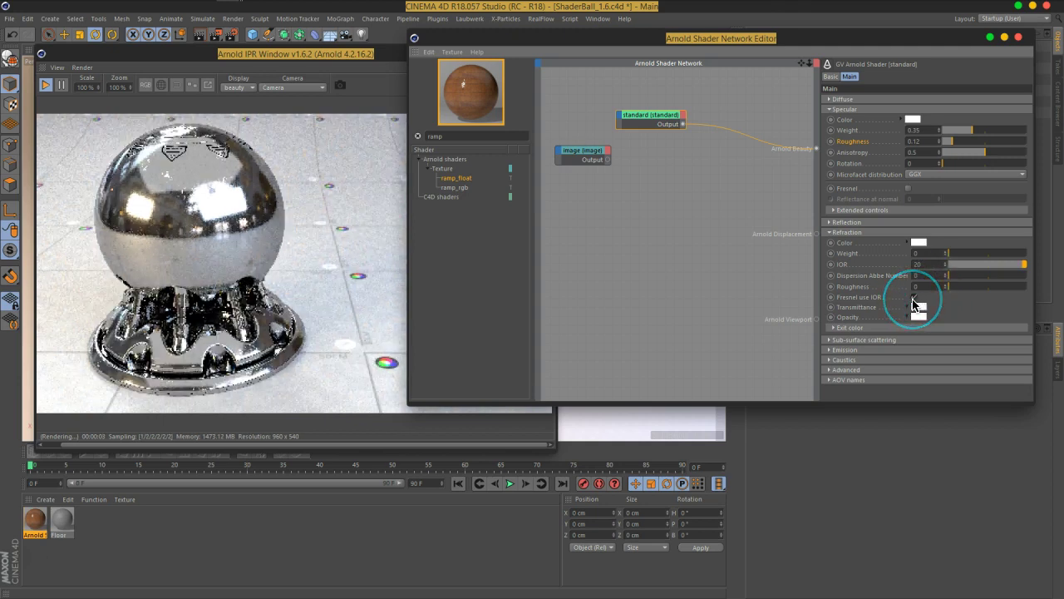
pyautogui.click(850, 235)
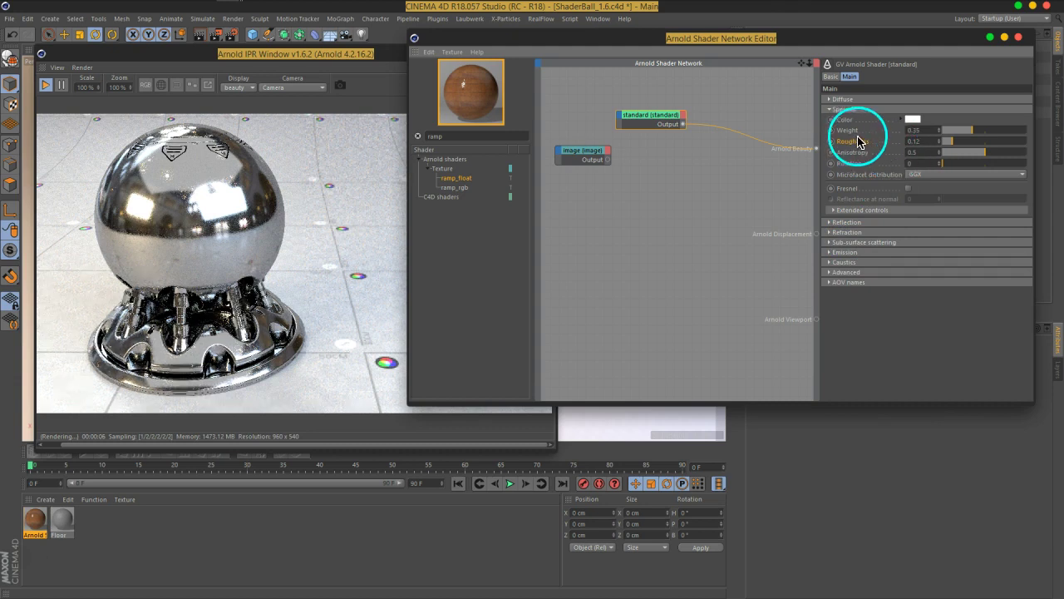
# Test the specular weight by pushing it up to 1, then dropping it to about 0
pyautogui.moveTo(970, 131)
pyautogui.mouseDown()
pyautogui.moveTo(988, 133)
pyautogui.moveTo(974, 137)
pyautogui.mouseUp()
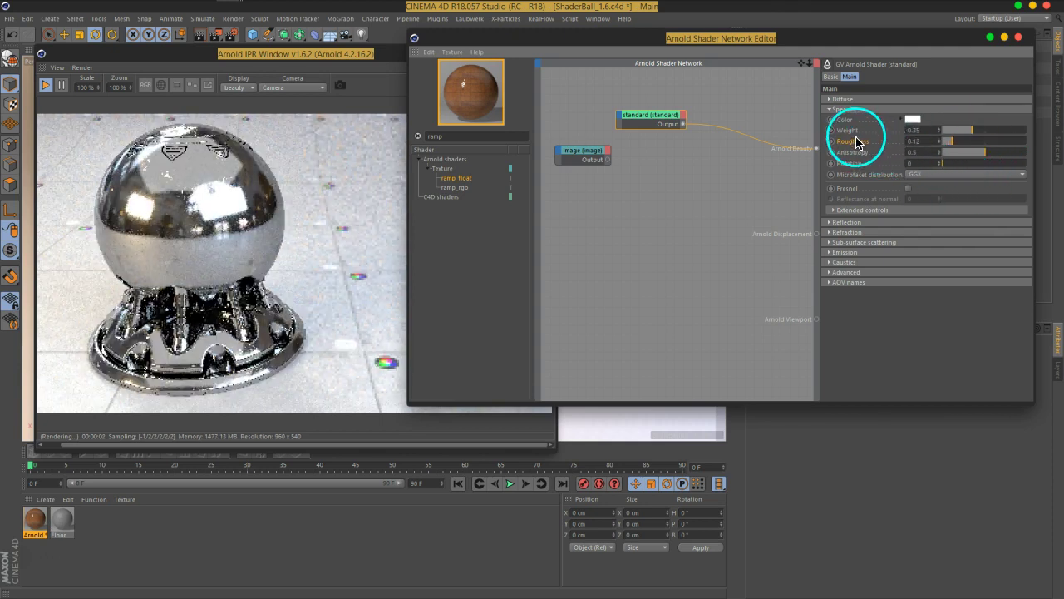
pyautogui.moveTo(974, 130); pyautogui.dragTo(1027, 130)
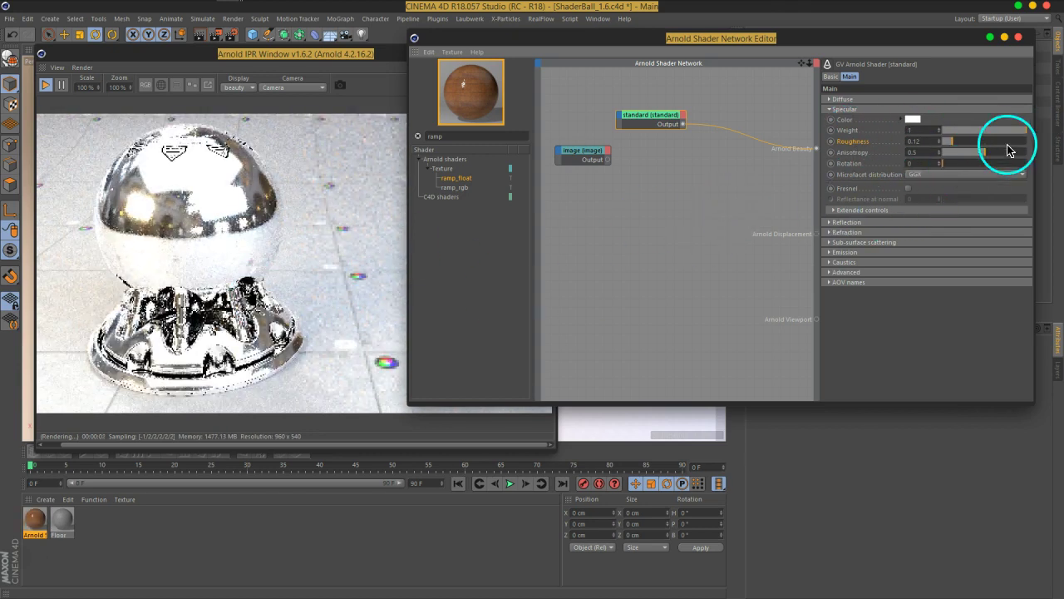
pyautogui.moveTo(1007, 130)
pyautogui.mouseDown()
pyautogui.moveTo(945, 131)
pyautogui.moveTo(979, 137)
pyautogui.mouseUp()
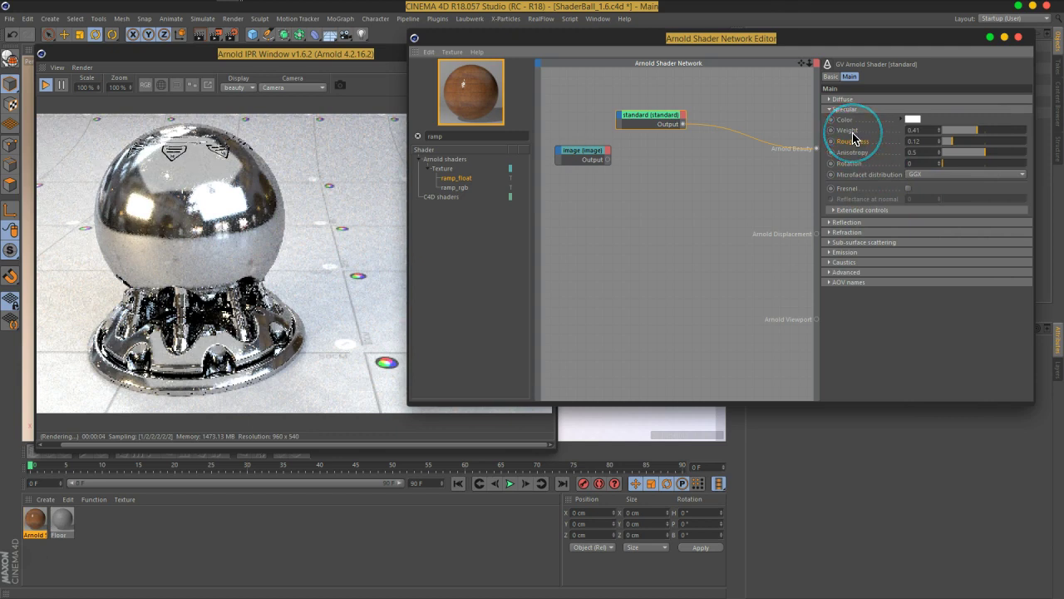
# Delete the unused image node and bring up the shader search list
pyautogui.moveTo(803, 166)
pyautogui.mouseDown()
pyautogui.moveTo(596, 164)
pyautogui.moveTo(604, 173)
pyautogui.mouseUp()
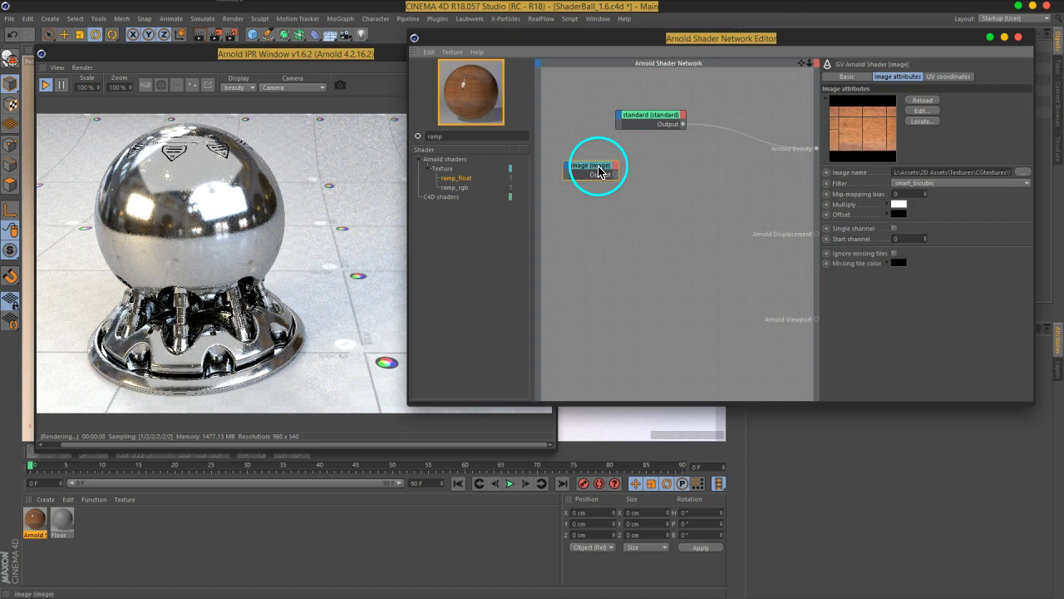
pyautogui.press('Delete')
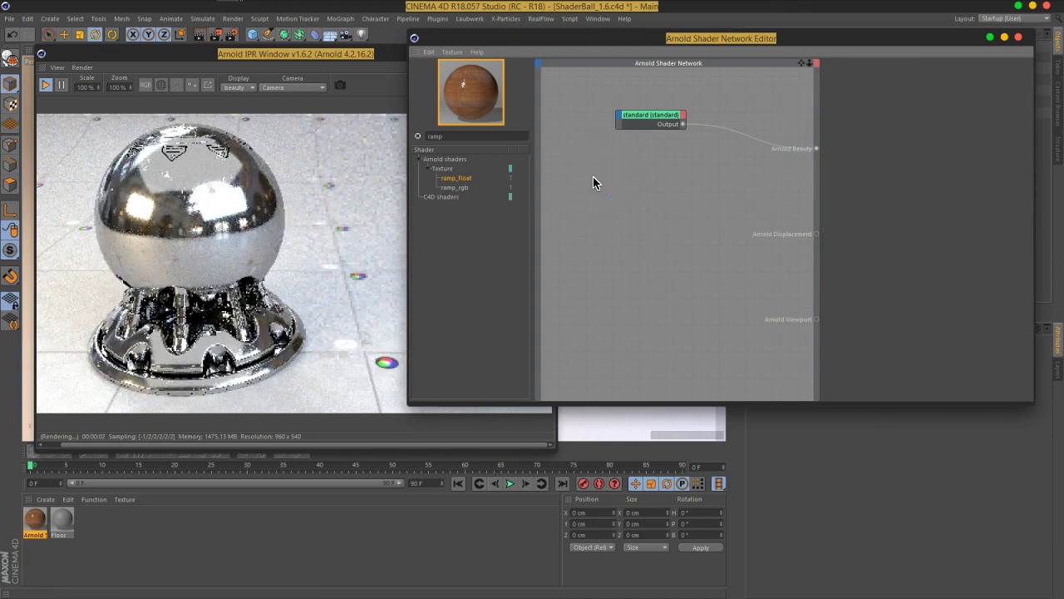
pyautogui.press('Tab')
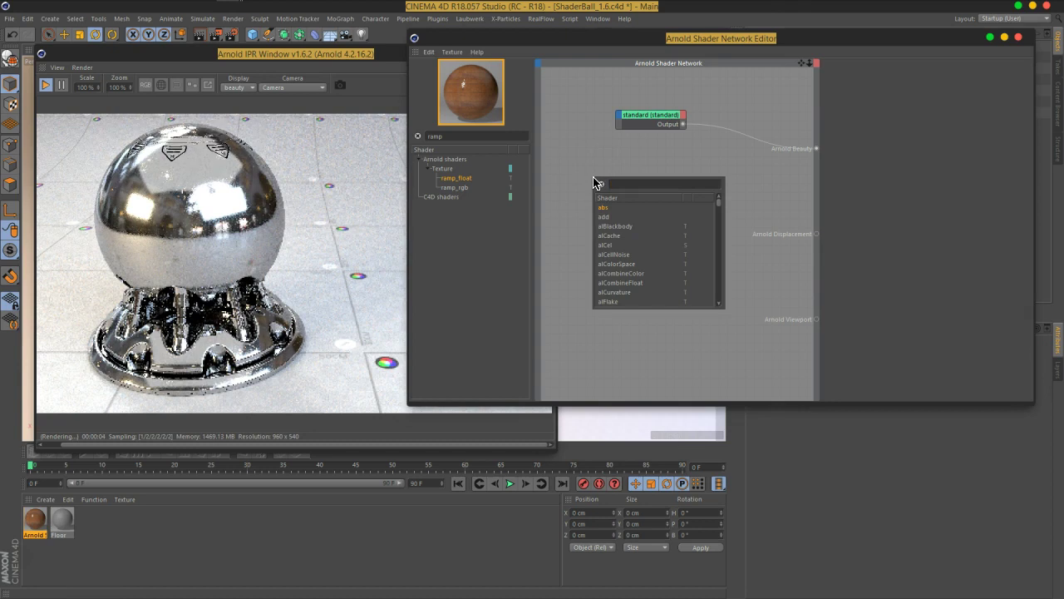
# Add an image shader via the 'im' search and pick BW1.png as its texture file
pyautogui.write('im')
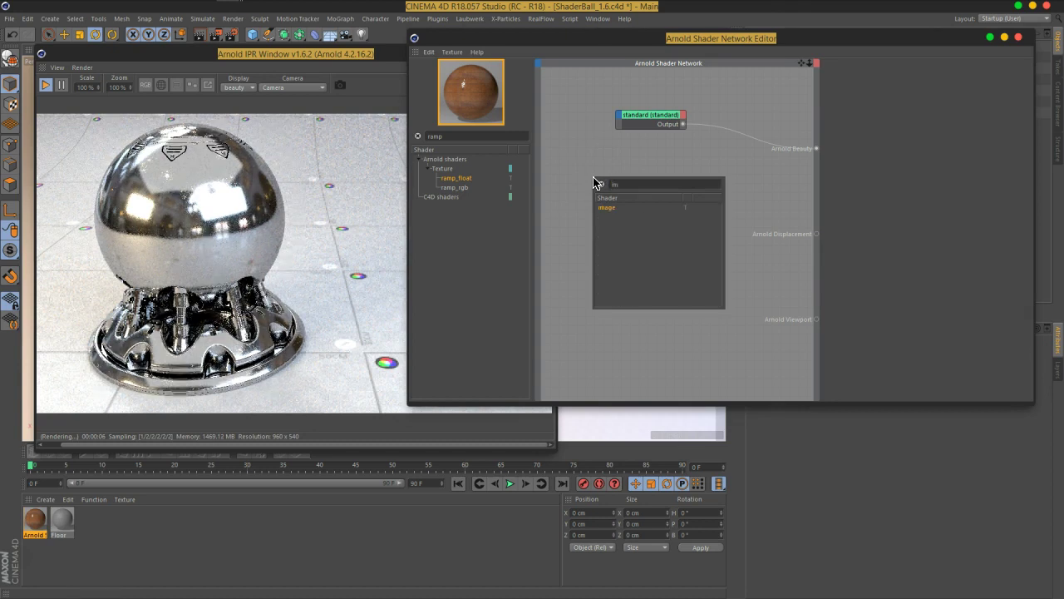
pyautogui.click(607, 208)
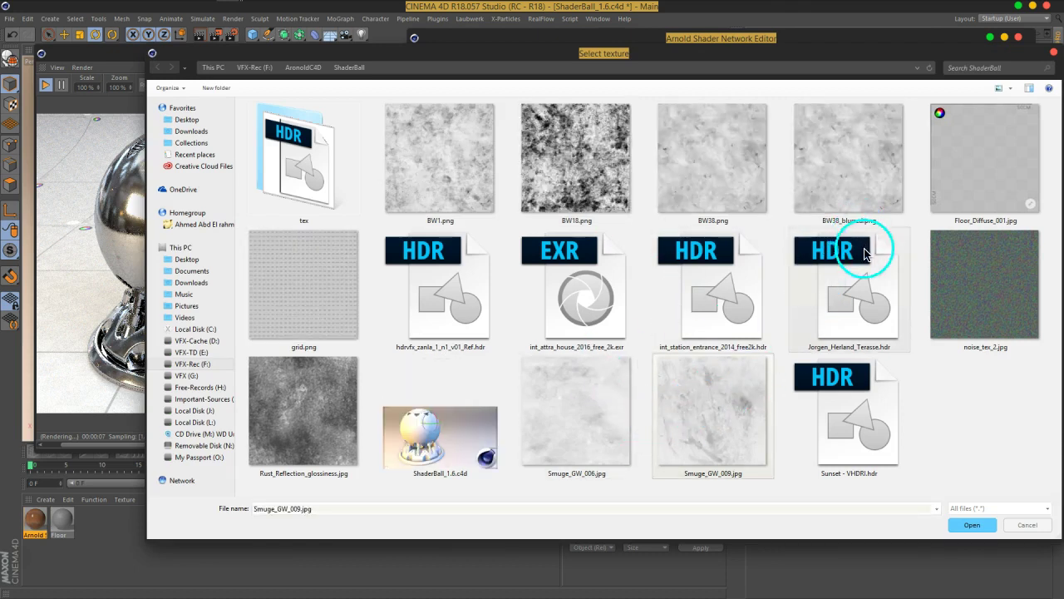
pyautogui.click(458, 195)
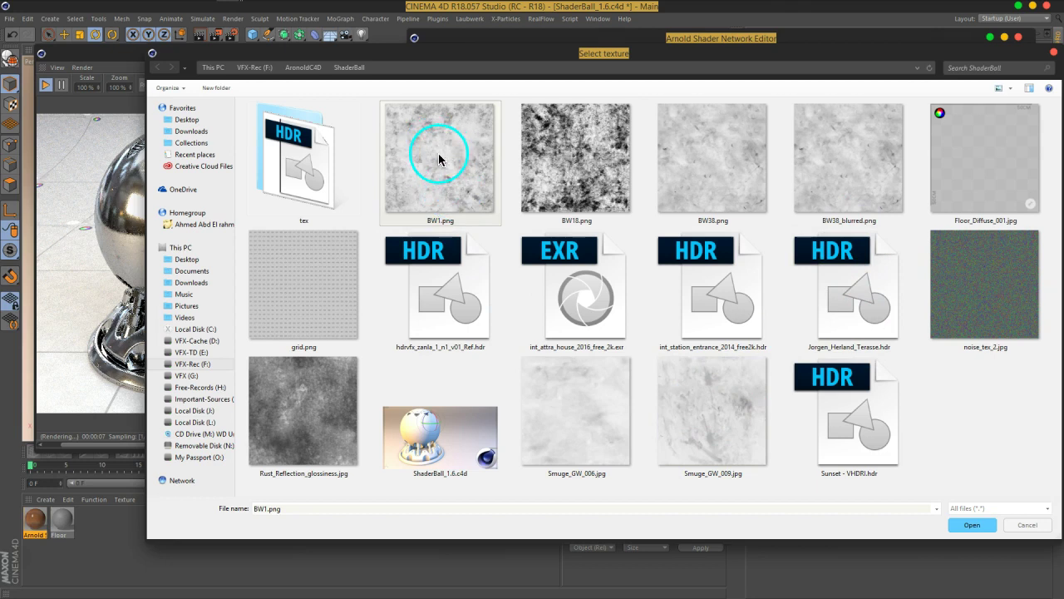
pyautogui.click(974, 527)
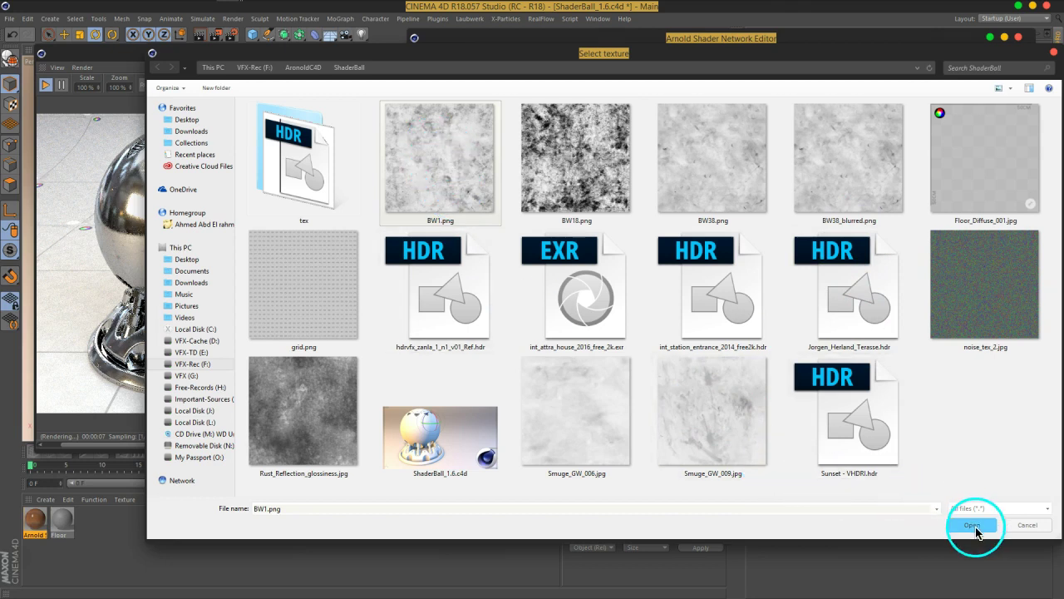
# Load BW1.png without copying it to the project and set UV Scale U and V to 3
pyautogui.click(597, 342)
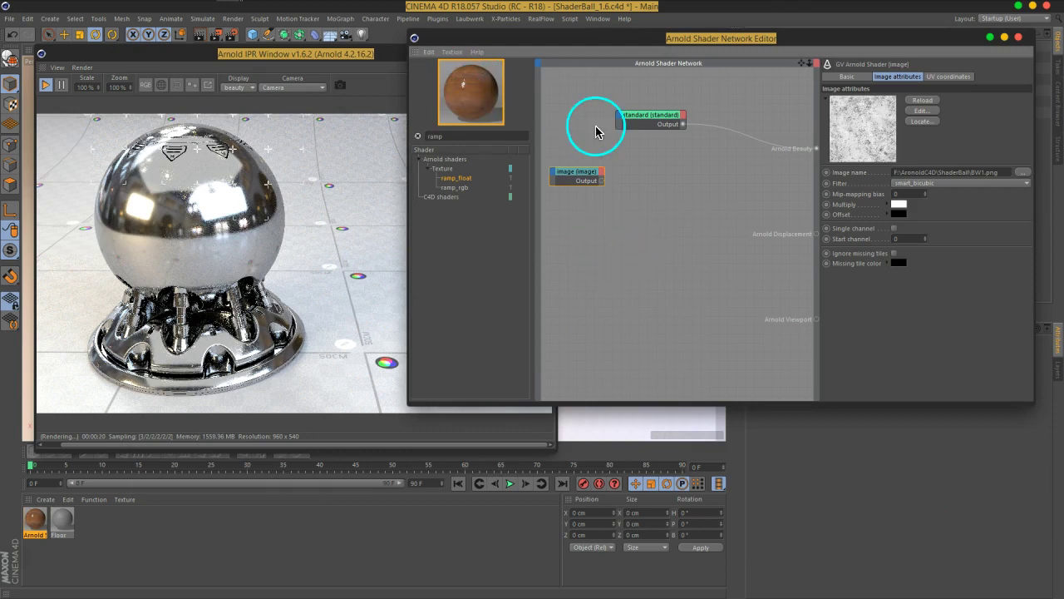
pyautogui.click(942, 77)
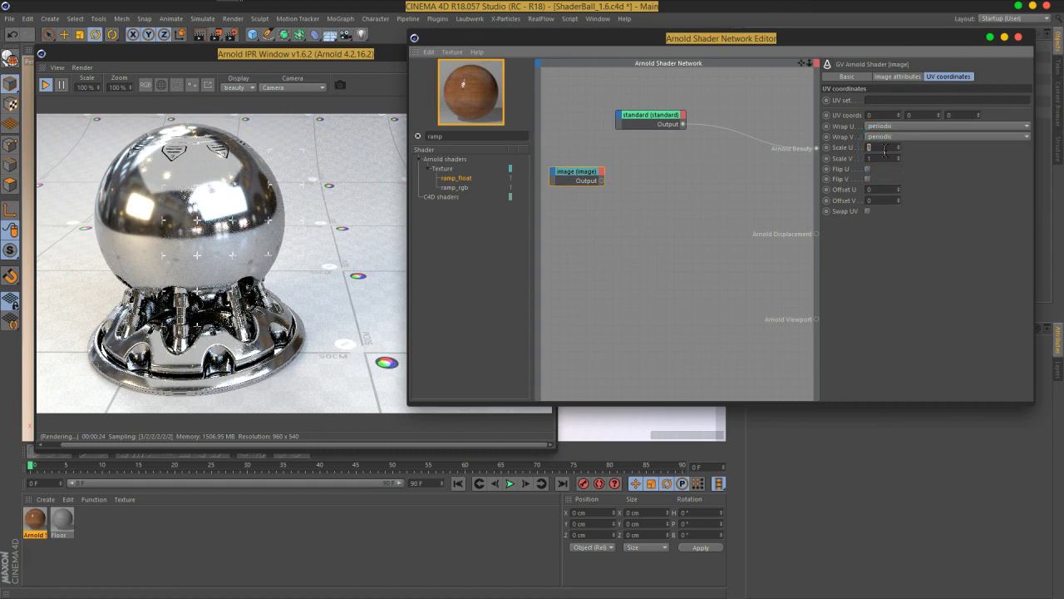
pyautogui.write('3')
pyautogui.click(706, 174)
pyautogui.moveTo(601, 180); pyautogui.dragTo(617, 122)
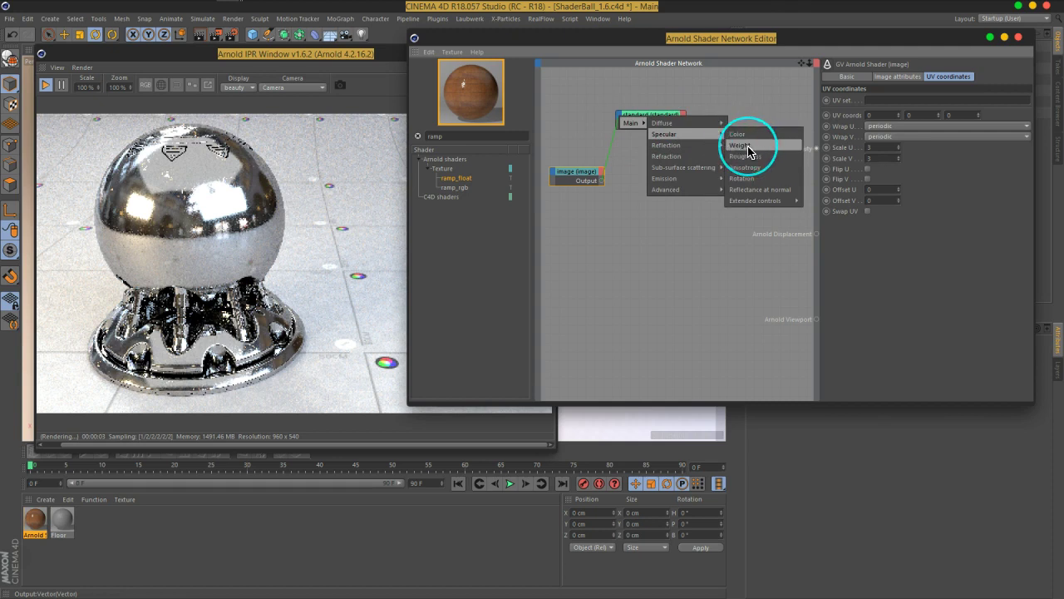
# Wire the BW1.png output into Main > Specular > Weight and view the standard shader's Specular settings
pyautogui.click(742, 145)
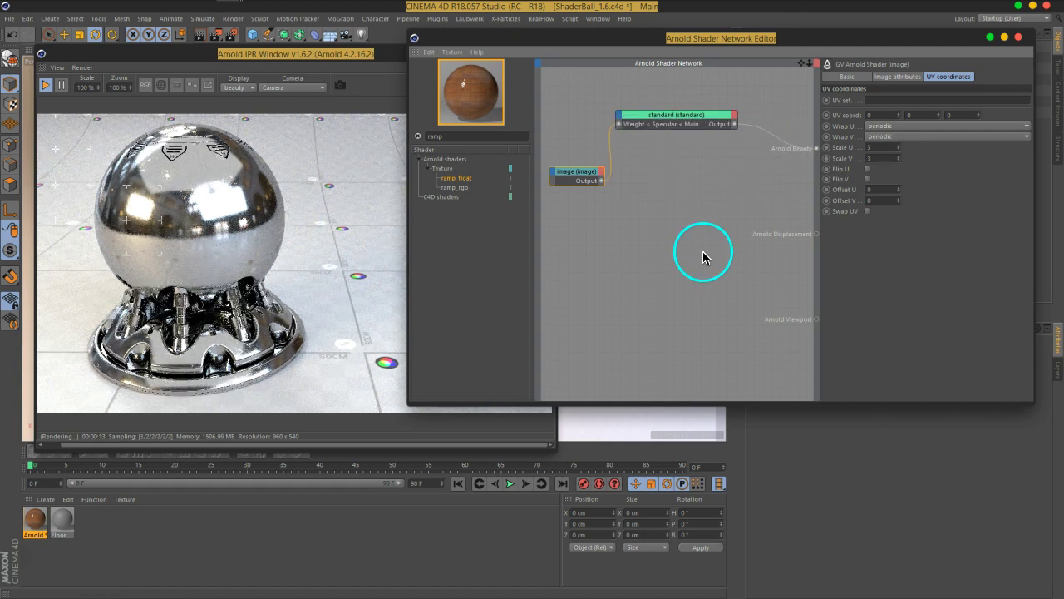
pyautogui.click(719, 195)
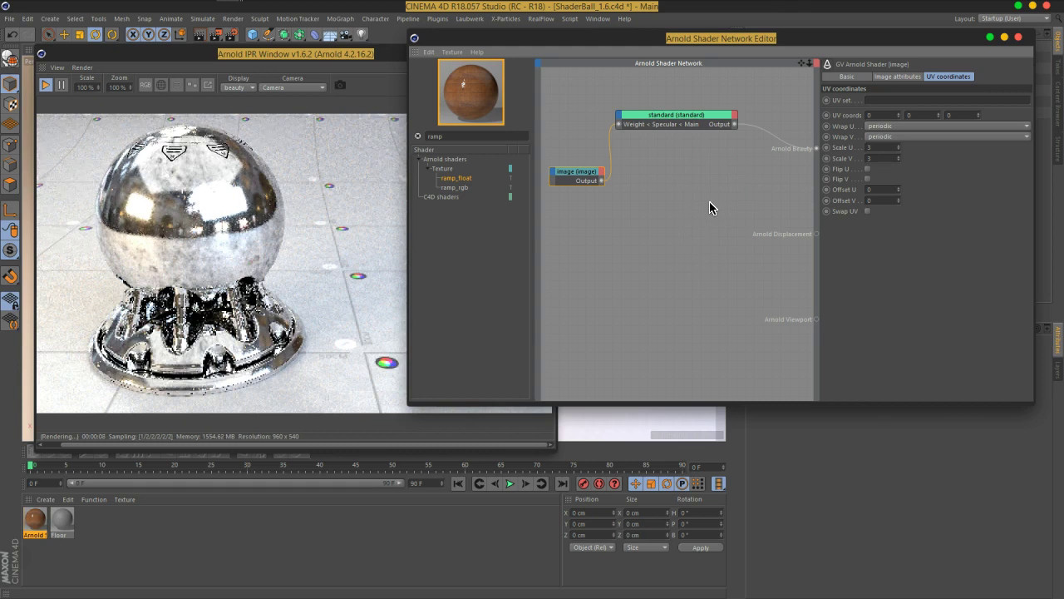
pyautogui.click(581, 177)
pyautogui.click(675, 158)
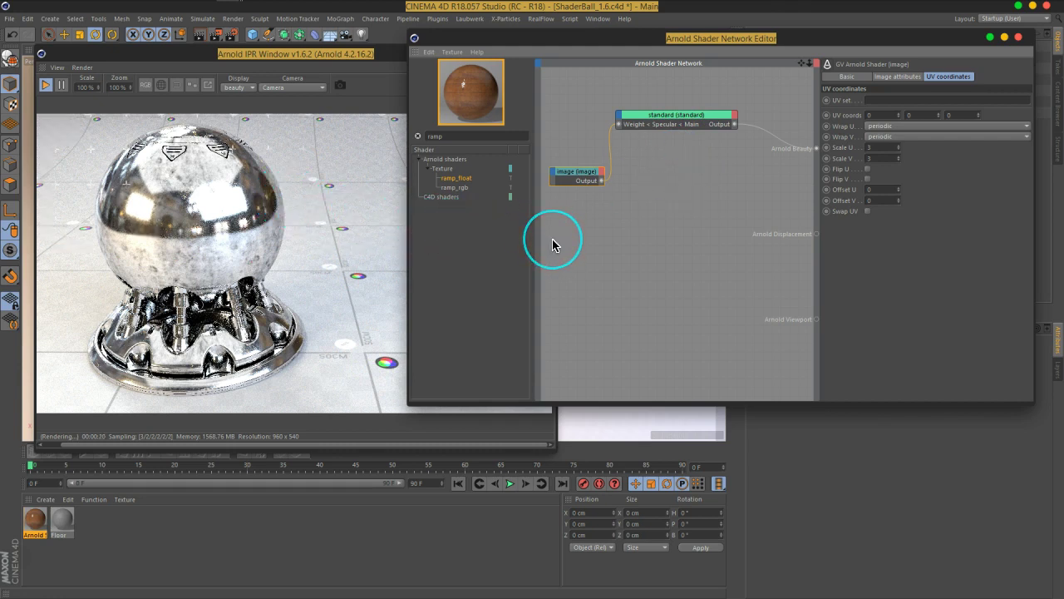
pyautogui.click(670, 124)
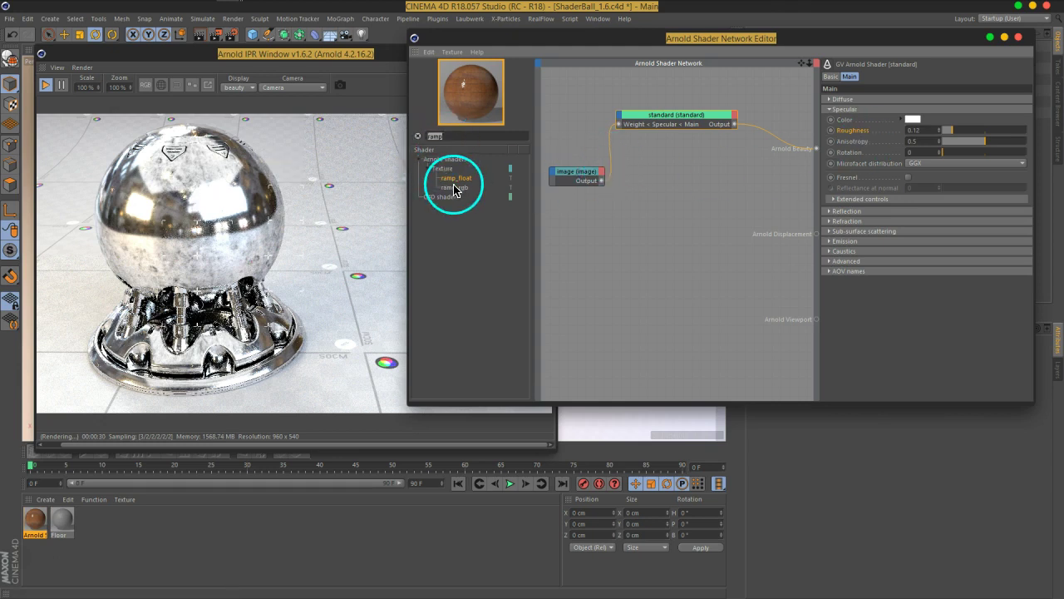
# Make the BW1.png image node the beauty root shader to preview the grunge alone
pyautogui.click(657, 226)
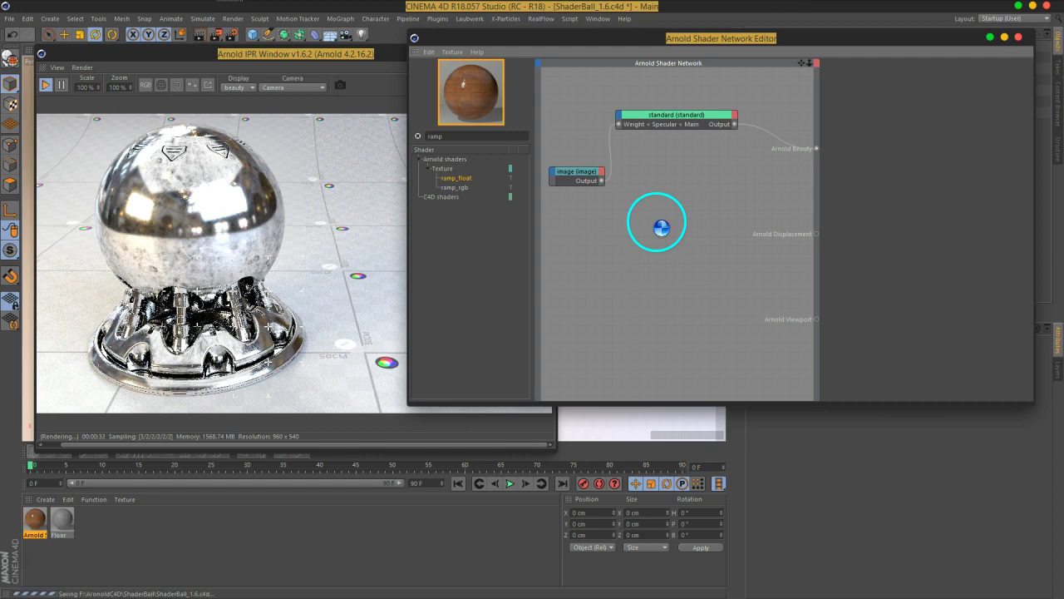
pyautogui.click(590, 181)
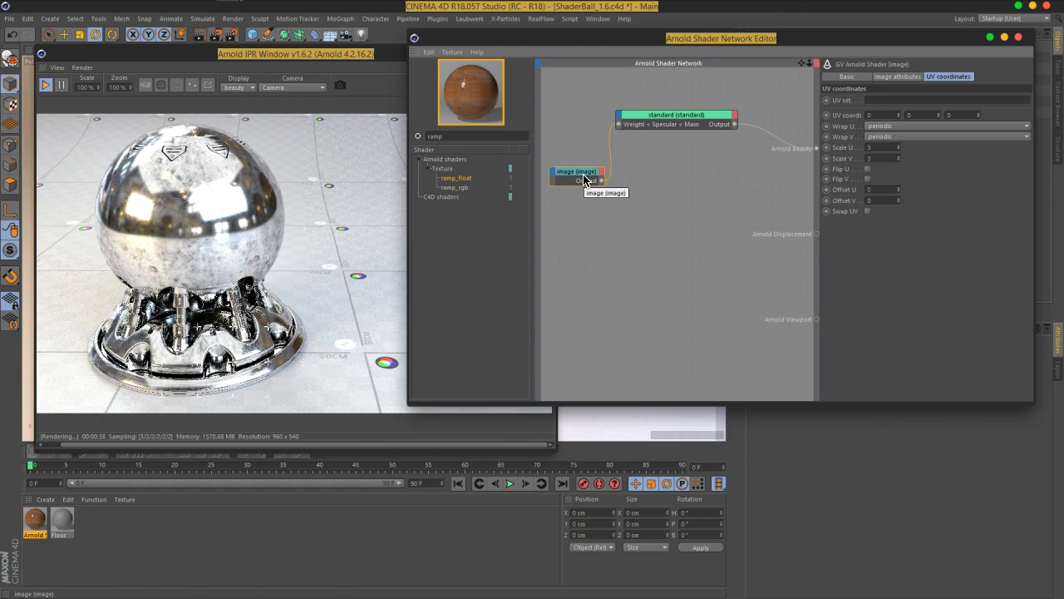
pyautogui.hotkey('alt', 'w')
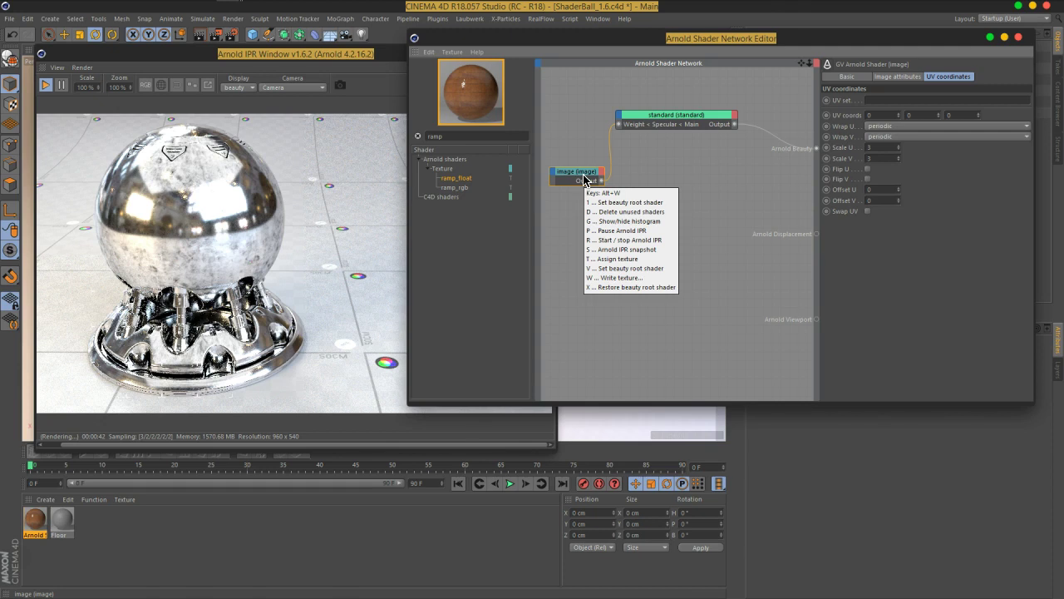
pyautogui.press('v')
pyautogui.click(586, 221)
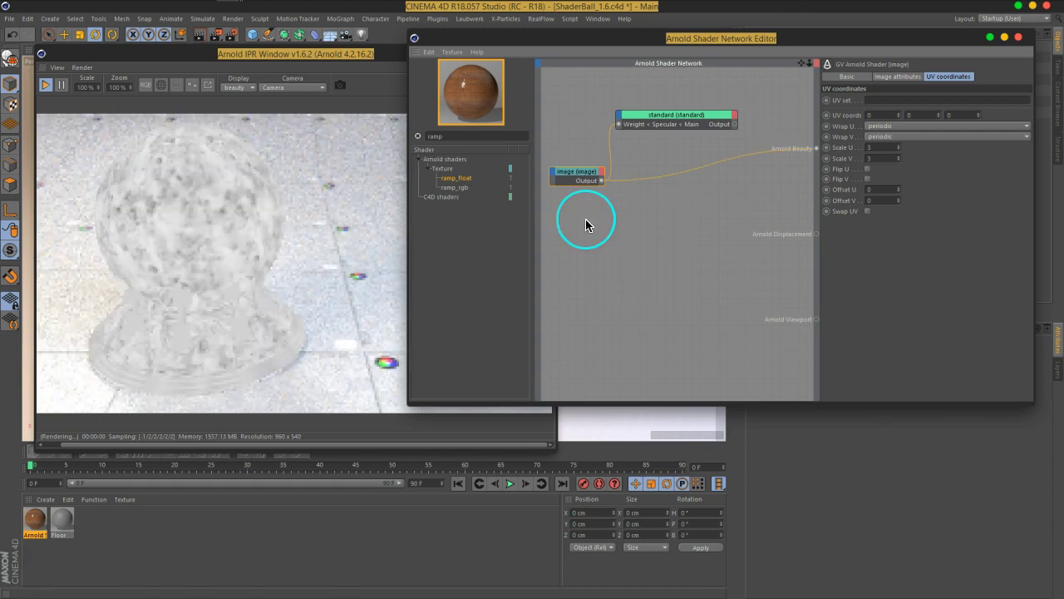
pyautogui.hotkey('alt', 'w')
pyautogui.press('Escape')
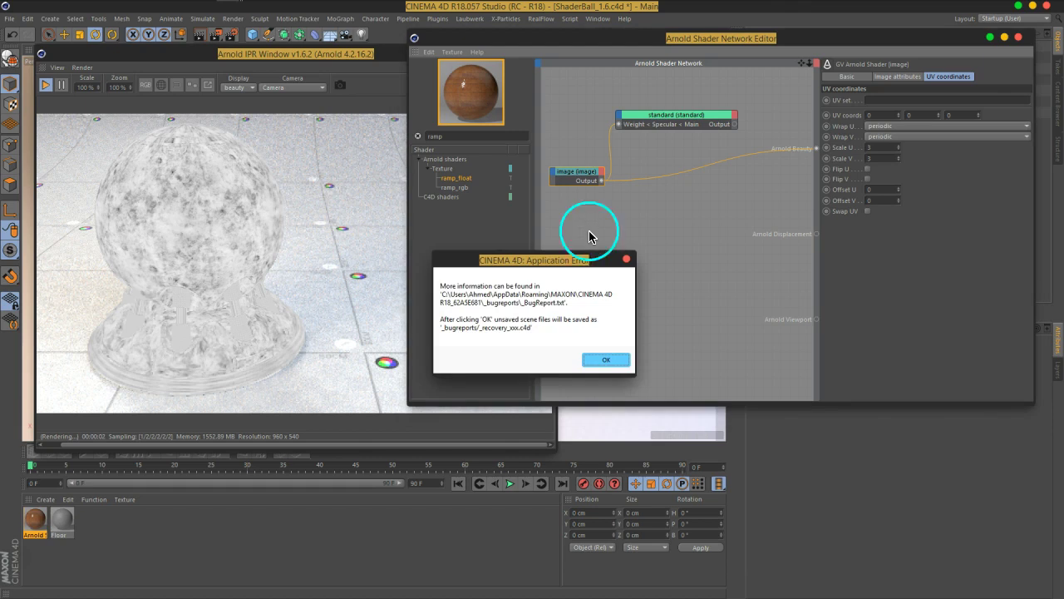
# Dismiss the application error and add a ramp_float node via the 'ram' search
pyautogui.click(608, 361)
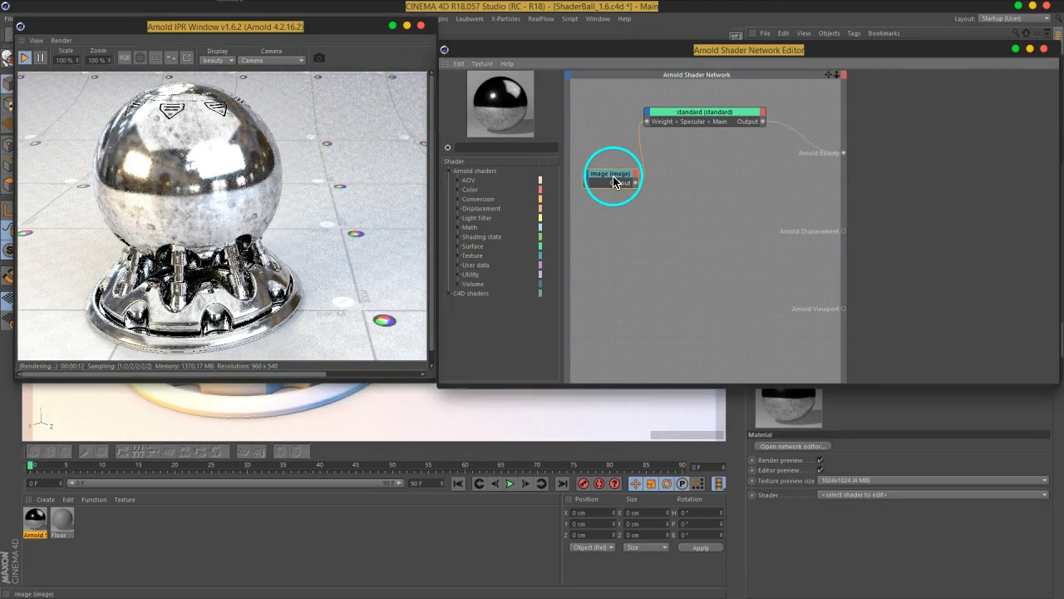
pyautogui.click(610, 171)
pyautogui.click(523, 148)
pyautogui.write('ram')
pyautogui.moveTo(487, 237); pyautogui.dragTo(695, 224)
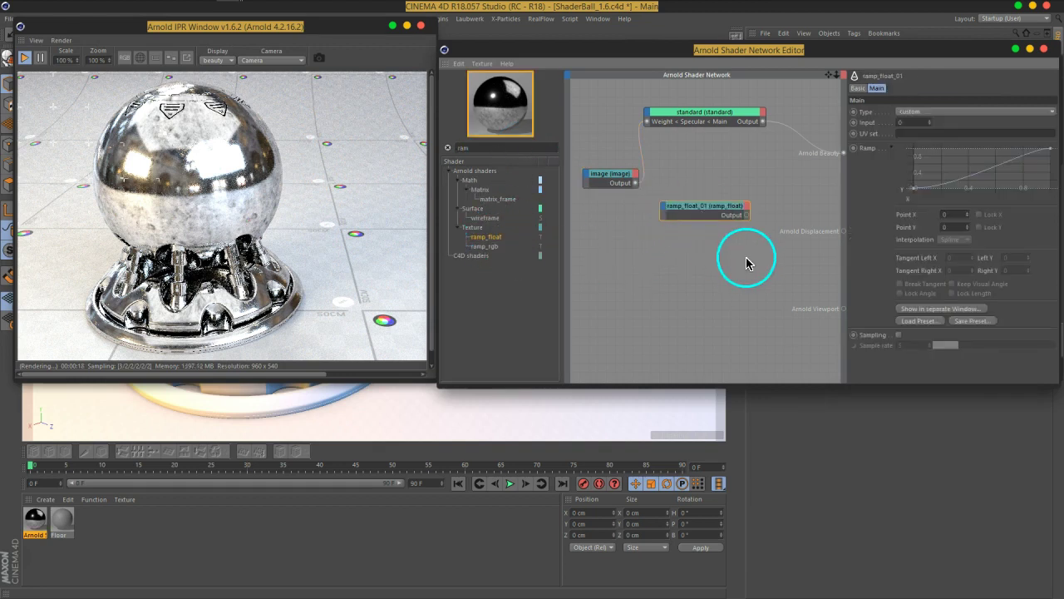
# Unhook the image from specular weight, make ramp_float_01 the beauty output, and feed the image into it
pyautogui.click(645, 169)
pyautogui.press('Delete')
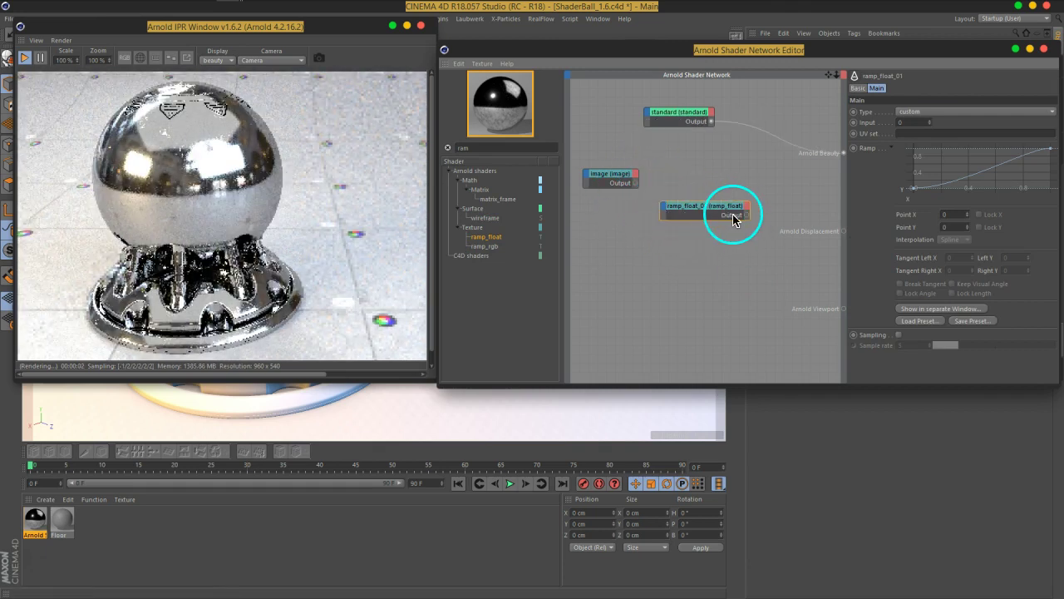
pyautogui.moveTo(747, 215); pyautogui.dragTo(835, 157)
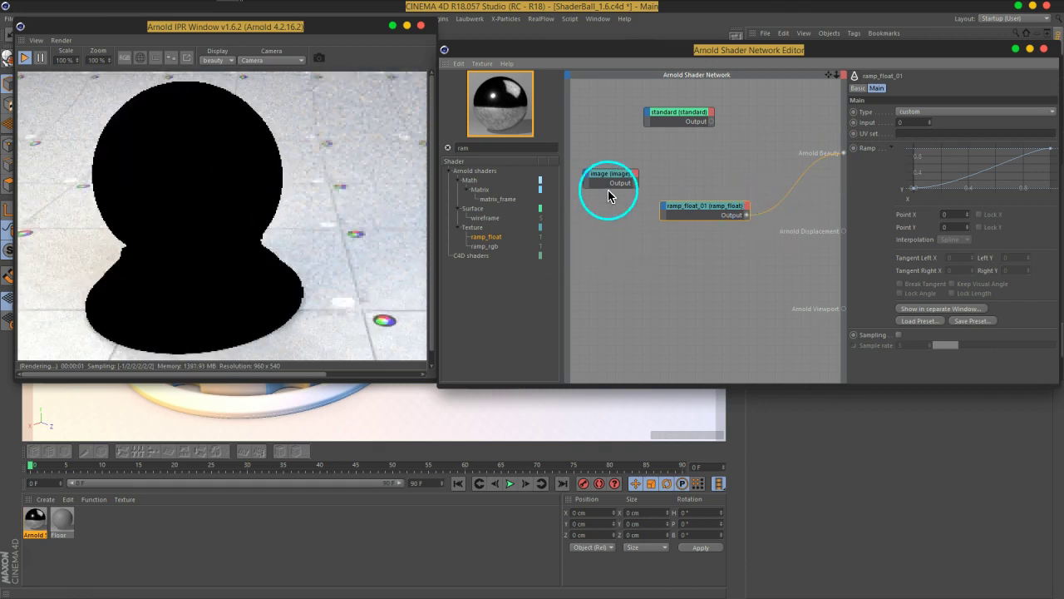
pyautogui.moveTo(635, 183); pyautogui.dragTo(748, 214)
# Connect the image to the ramp's Input and set the curve from top at start to bottom at end
pyautogui.click(699, 238)
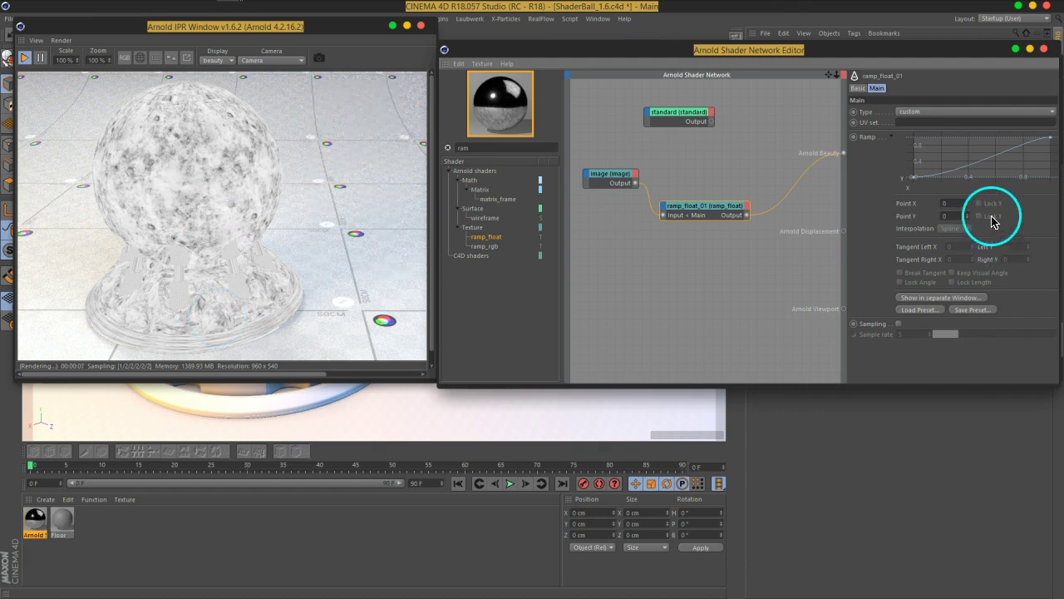
pyautogui.moveTo(804, 49); pyautogui.dragTo(774, 46)
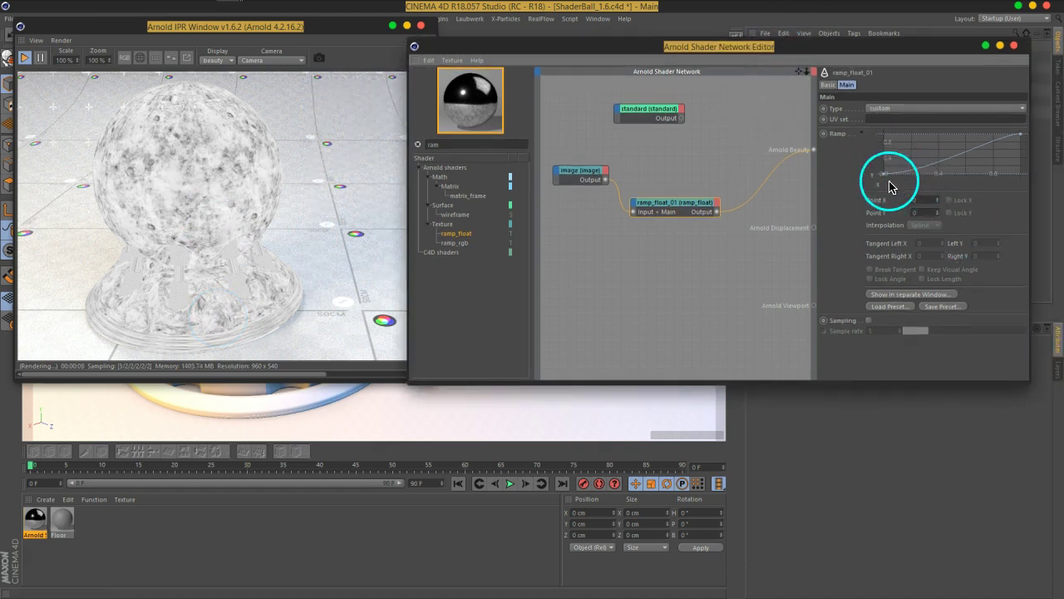
pyautogui.moveTo(885, 175); pyautogui.dragTo(880, 140)
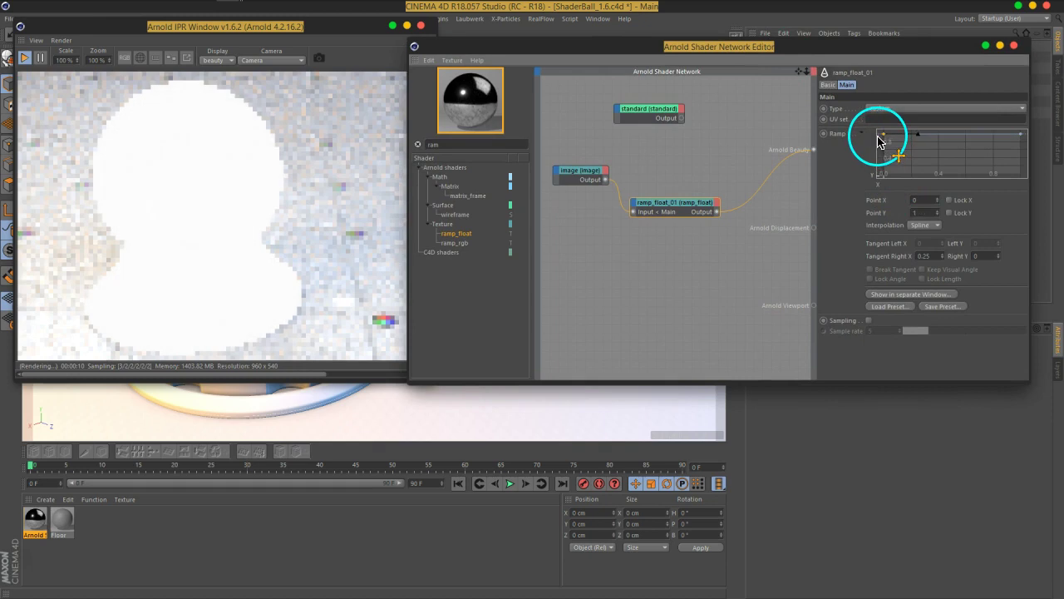
pyautogui.moveTo(1021, 138); pyautogui.dragTo(1025, 177)
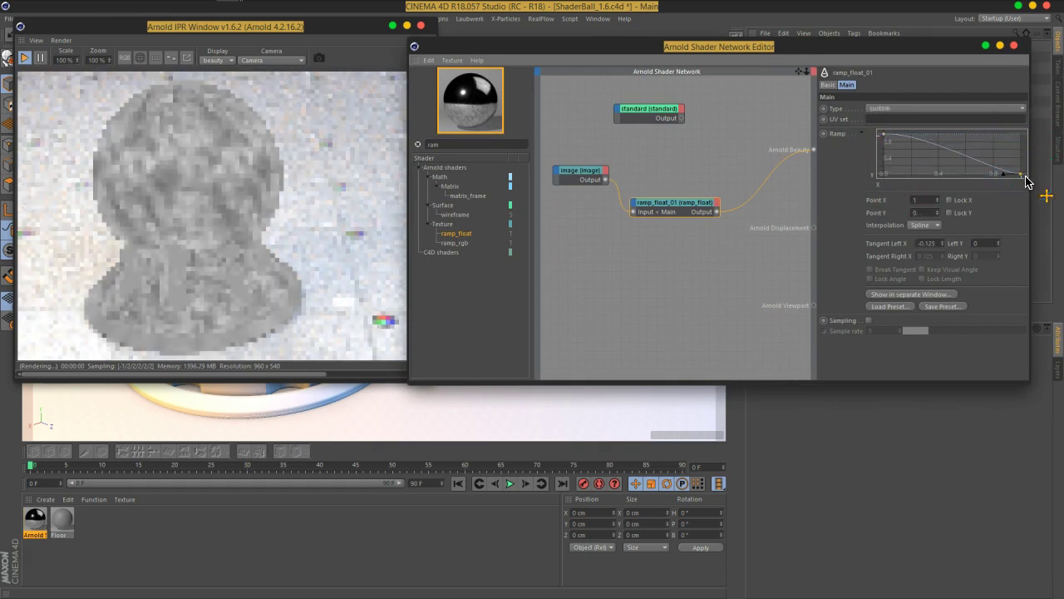
pyautogui.click(143, 262)
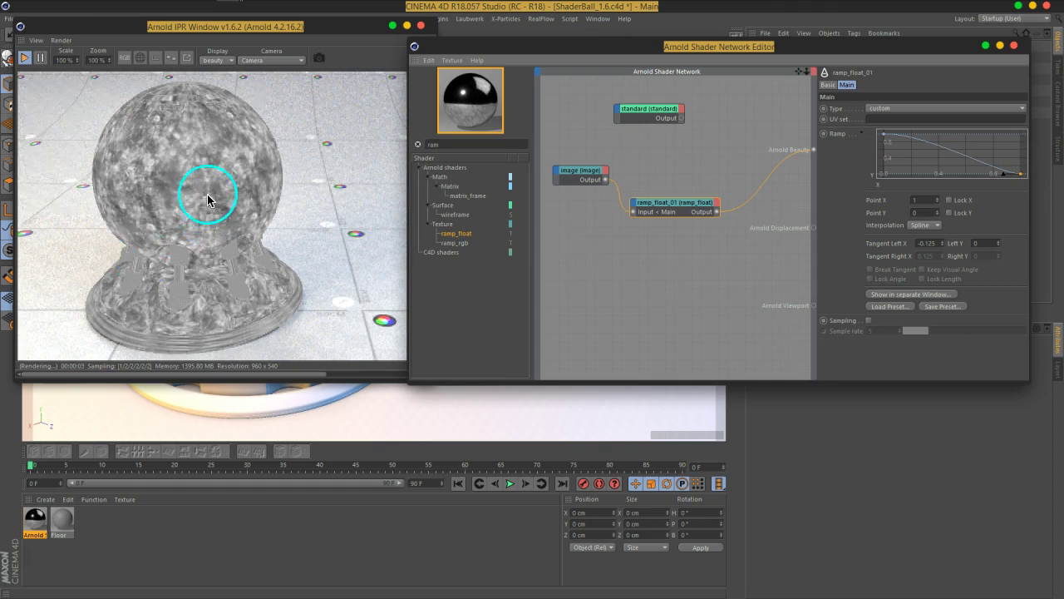
pyautogui.moveTo(204, 205); pyautogui.dragTo(302, 313)
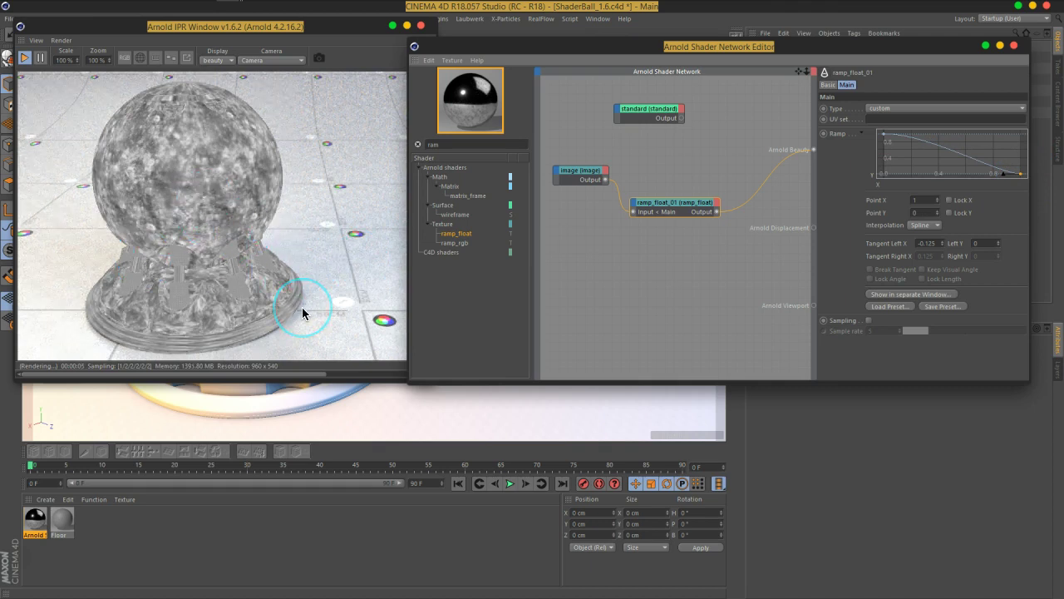
pyautogui.click(209, 236)
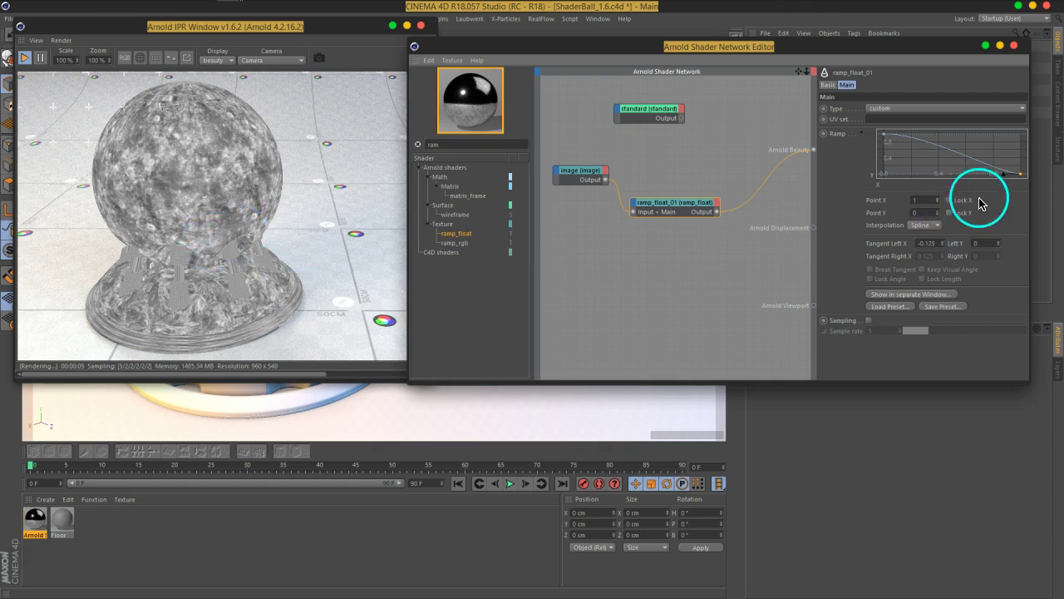
# Steepen the falloff from the first point and bend the curve into an end point moved slightly left
pyautogui.moveTo(884, 137)
pyautogui.mouseDown()
pyautogui.moveTo(919, 141)
pyautogui.moveTo(917, 155)
pyautogui.mouseUp()
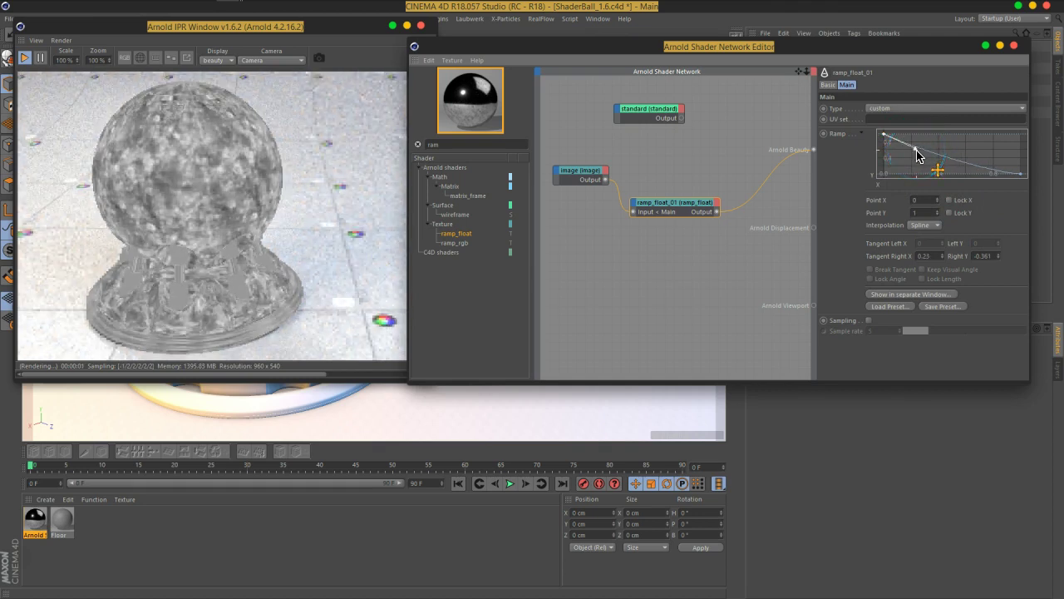
pyautogui.moveTo(914, 169); pyautogui.dragTo(915, 143)
pyautogui.click(1021, 175)
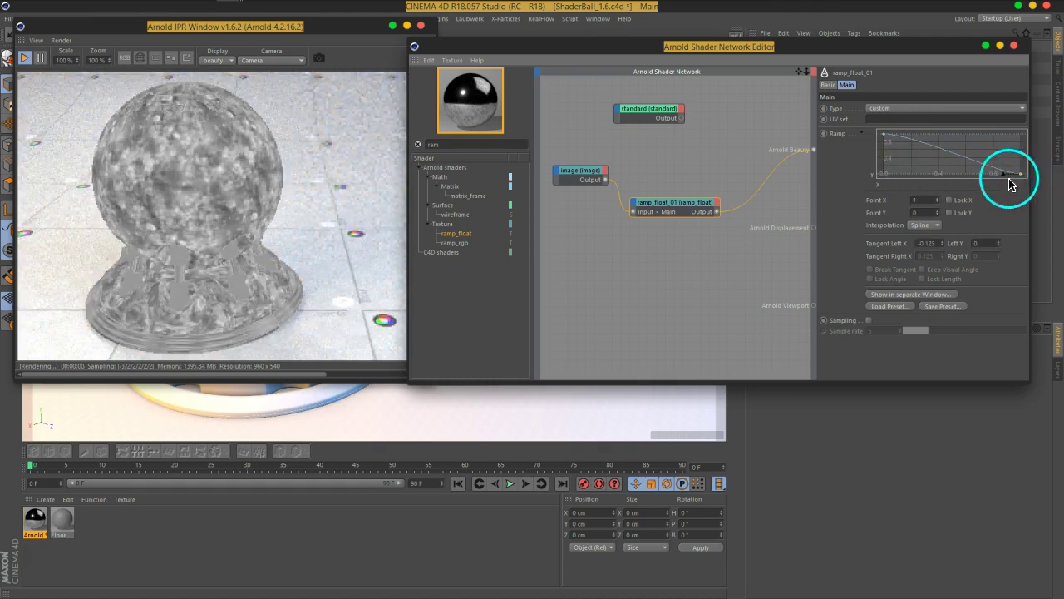
pyautogui.moveTo(1020, 175)
pyautogui.mouseDown()
pyautogui.moveTo(992, 168)
pyautogui.moveTo(984, 152)
pyautogui.mouseUp()
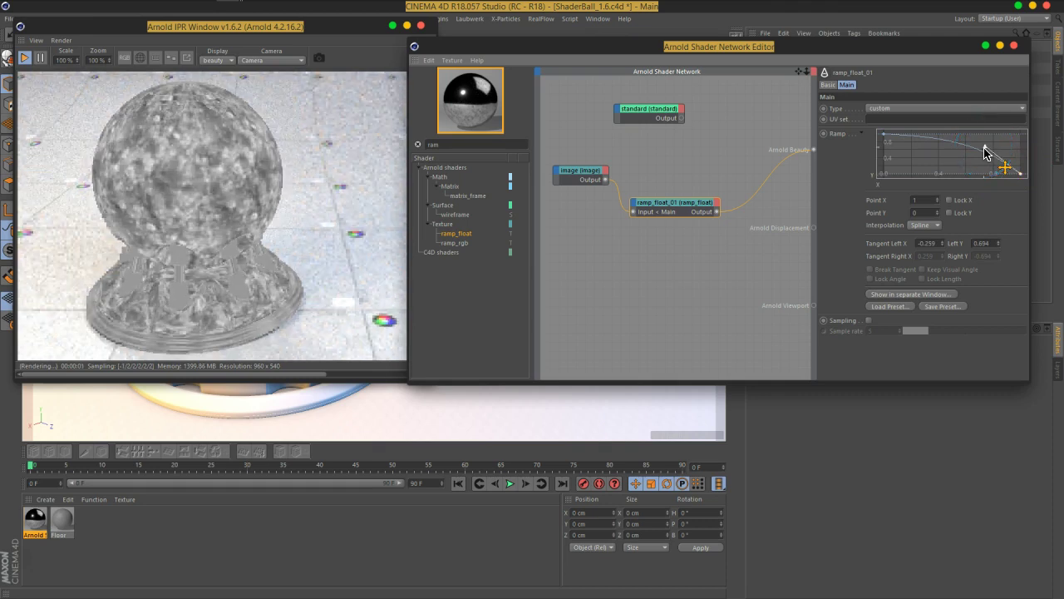
pyautogui.moveTo(1021, 175); pyautogui.dragTo(999, 175)
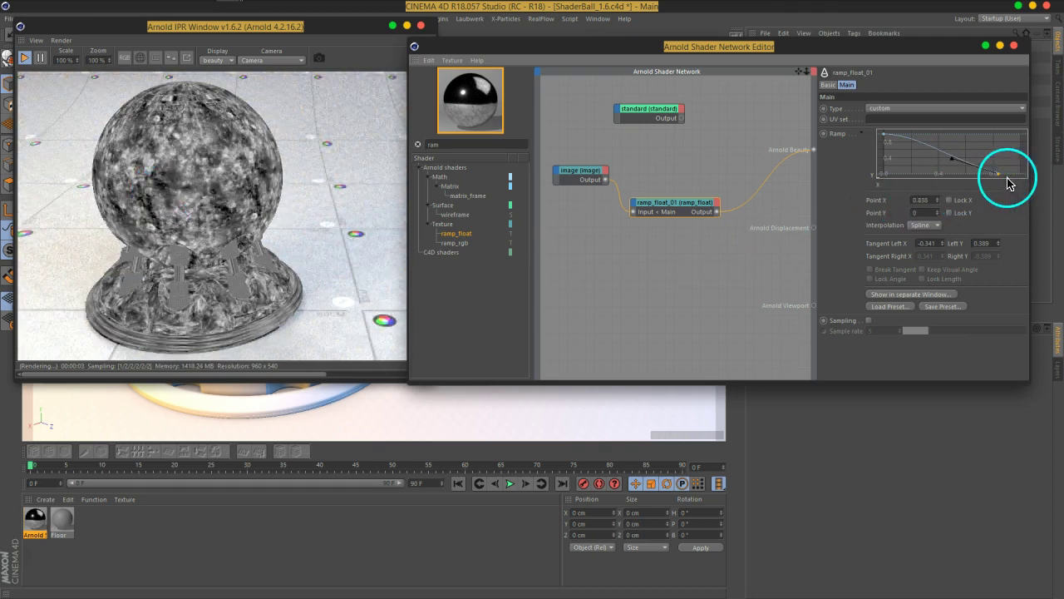
# Settle the ramp start point at Y 0.792 with an eased tangent, then reconnect standard to Arnold Beauty
pyautogui.moveTo(998, 176); pyautogui.dragTo(1018, 181)
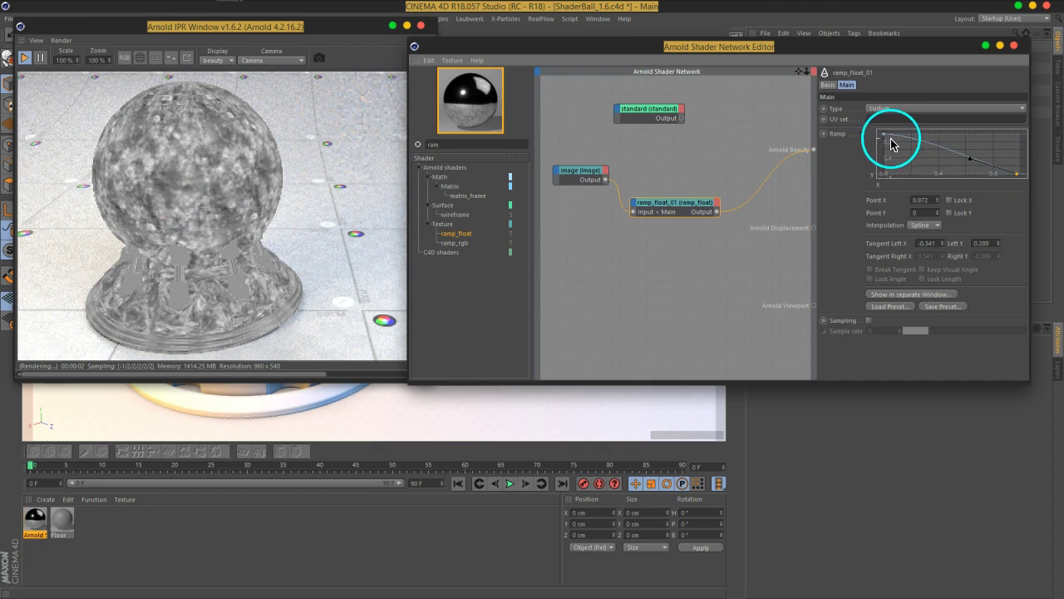
pyautogui.moveTo(883, 140); pyautogui.dragTo(883, 153)
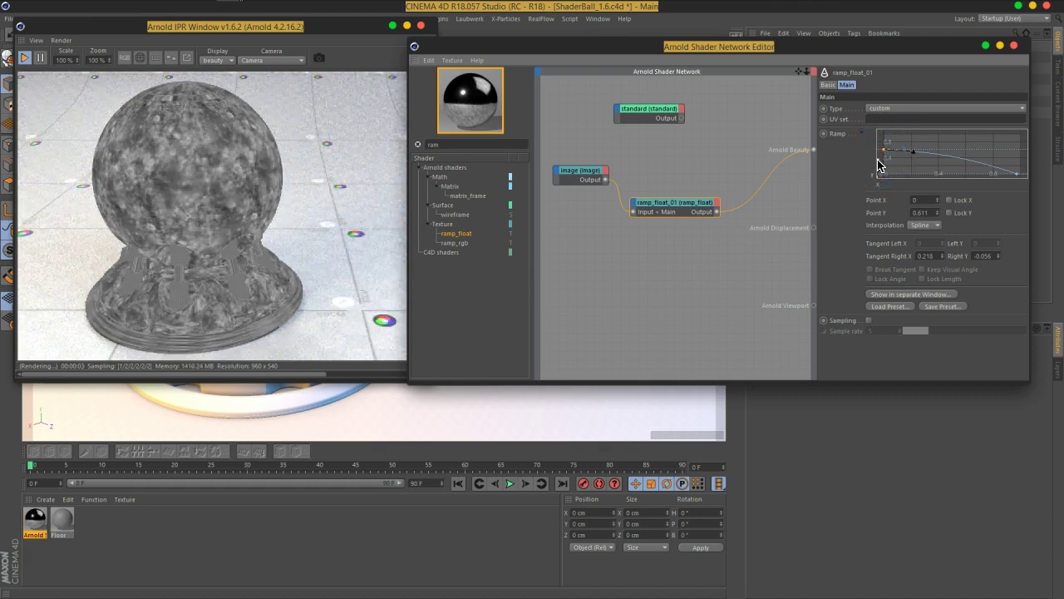
pyautogui.moveTo(884, 155); pyautogui.dragTo(881, 152)
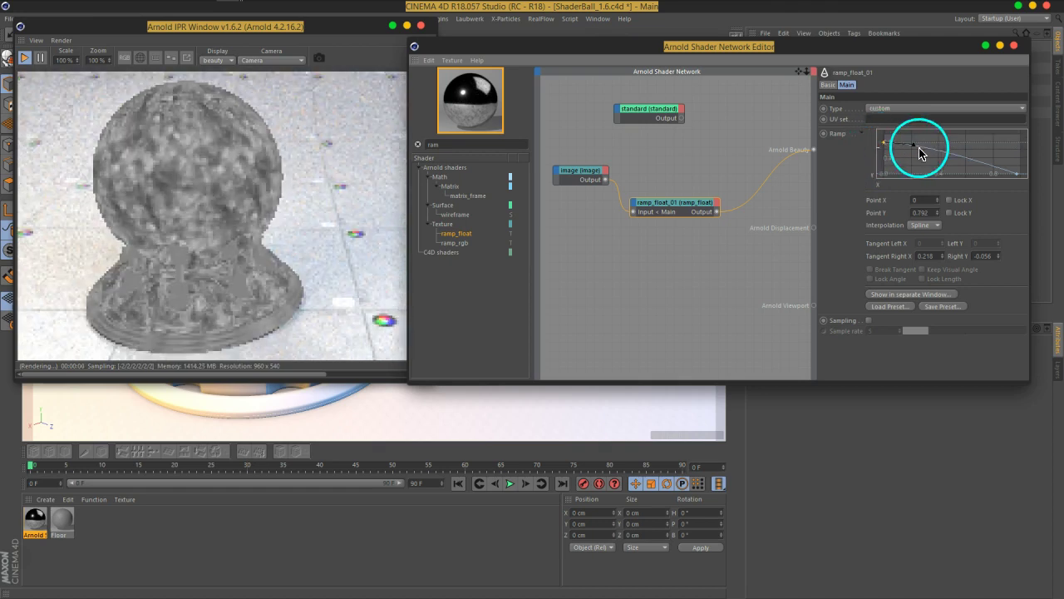
pyautogui.moveTo(915, 148); pyautogui.dragTo(925, 186)
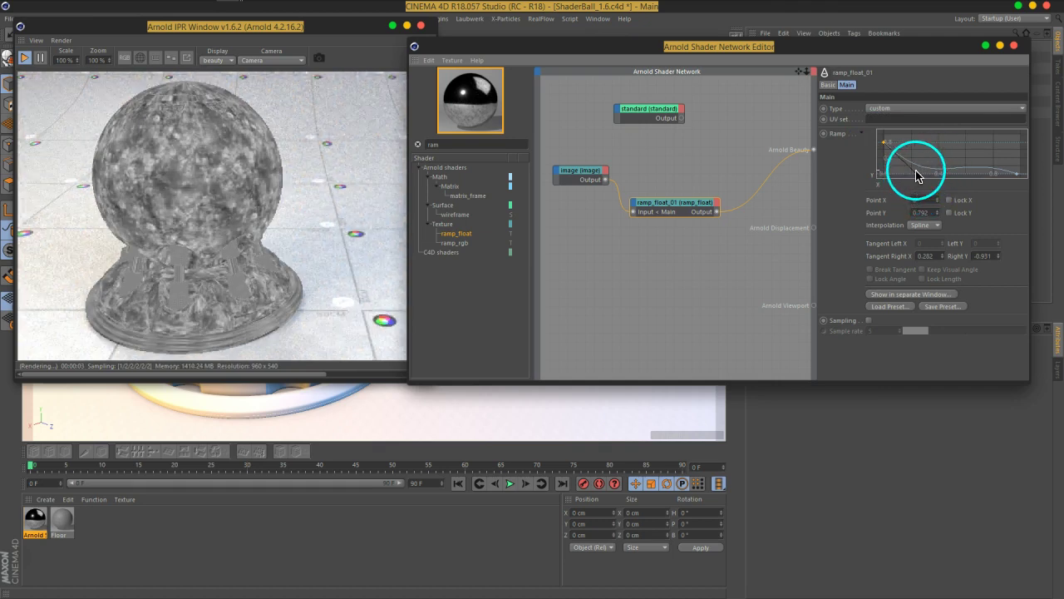
pyautogui.hotkey('ctrl', 'z')
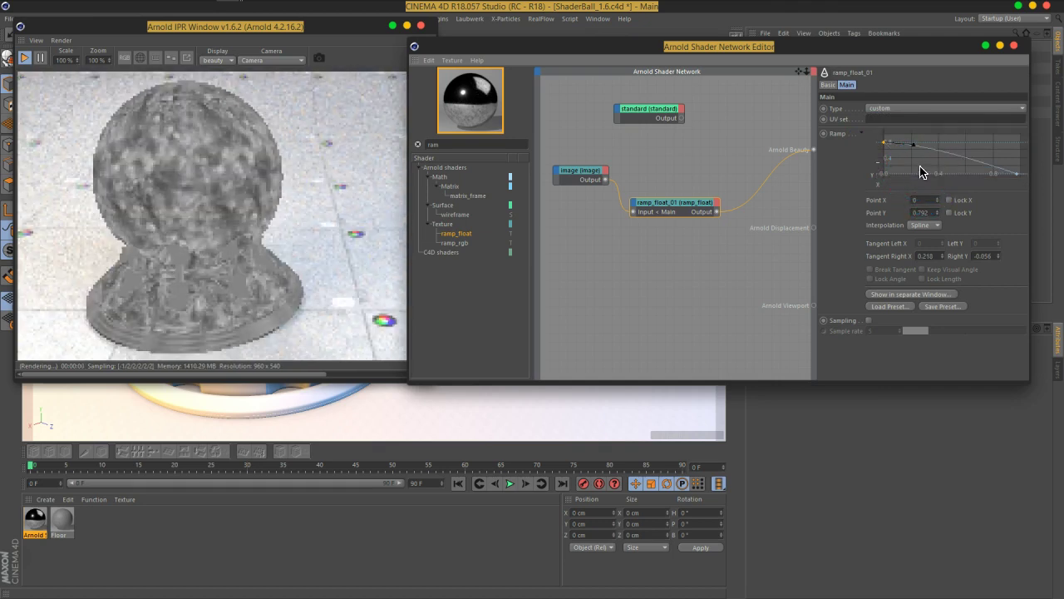
pyautogui.moveTo(910, 147)
pyautogui.mouseDown()
pyautogui.moveTo(929, 152)
pyautogui.moveTo(922, 160)
pyautogui.mouseUp()
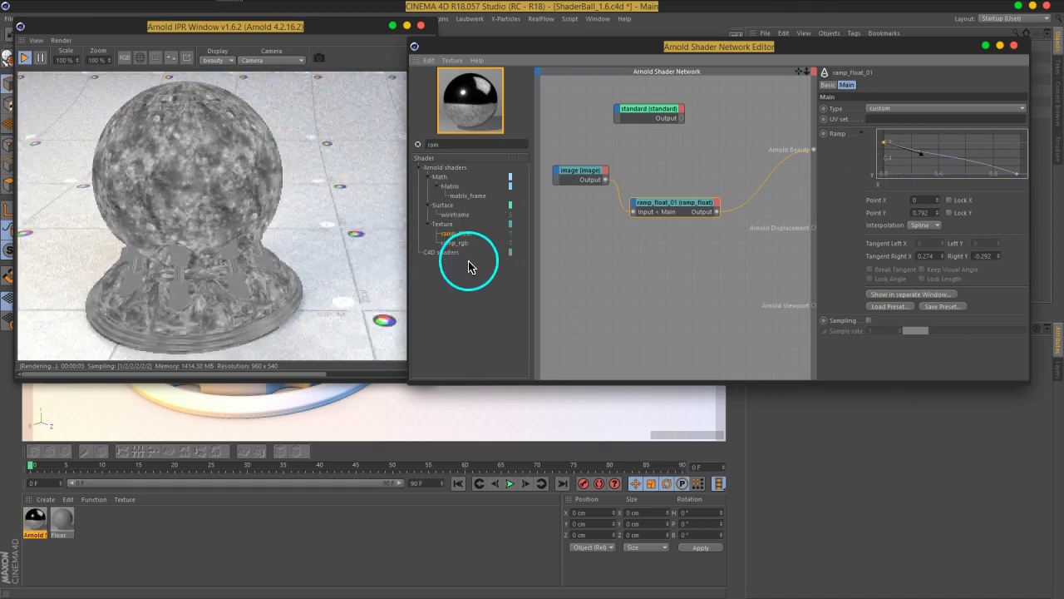
pyautogui.moveTo(681, 118)
pyautogui.mouseDown()
pyautogui.moveTo(767, 159)
pyautogui.moveTo(815, 157)
pyautogui.mouseUp()
pyautogui.moveTo(717, 211)
pyautogui.mouseDown()
pyautogui.moveTo(751, 190)
pyautogui.moveTo(620, 115)
pyautogui.mouseUp()
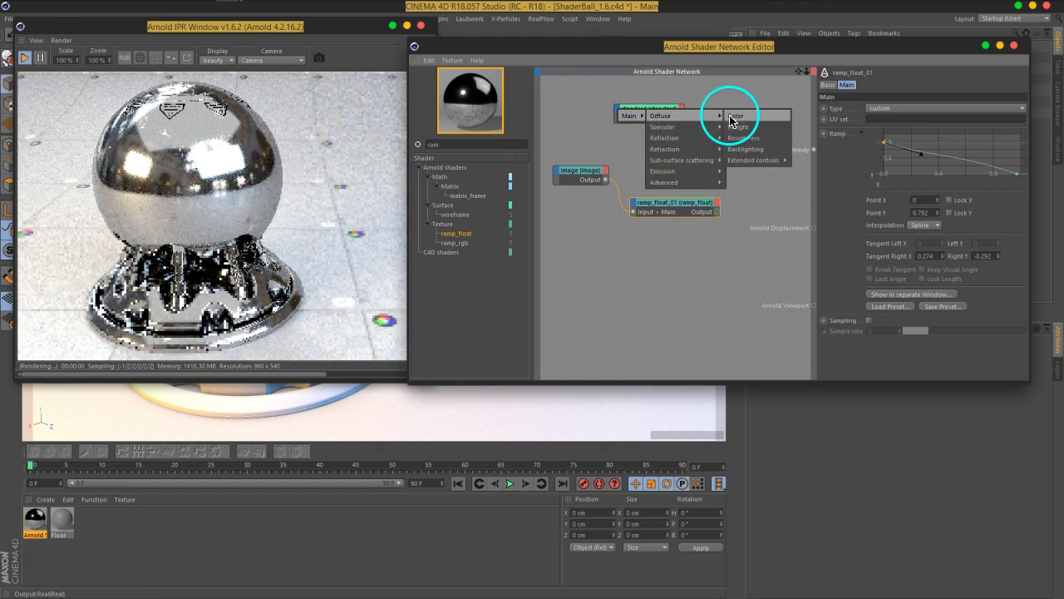
# Plug ramp_float_01's output into the standard shader's Specular Weight
pyautogui.click(738, 137)
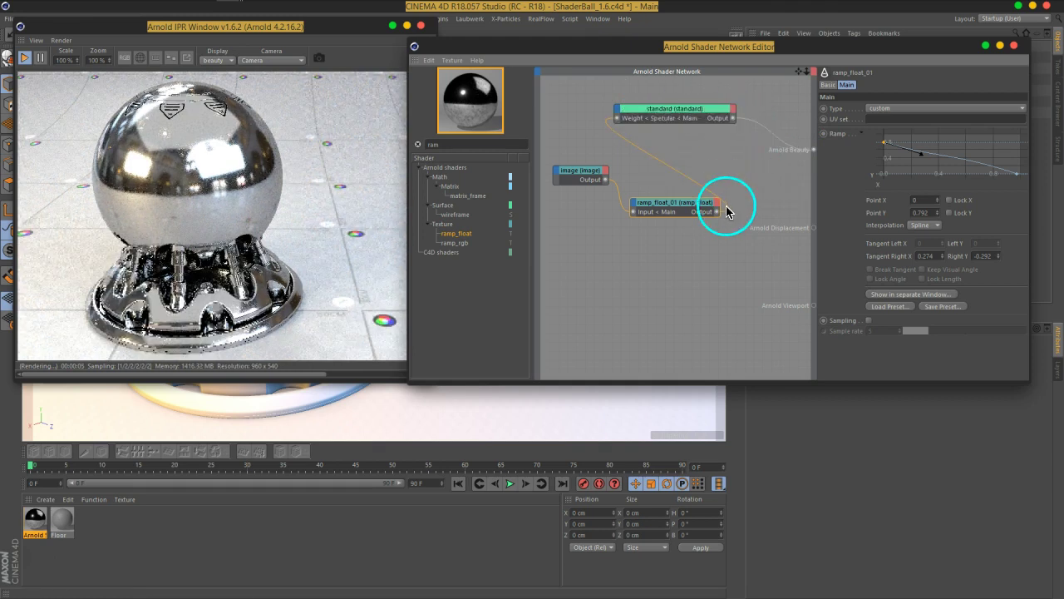
pyautogui.moveTo(142, 213)
pyautogui.mouseDown()
pyautogui.moveTo(226, 239)
pyautogui.moveTo(185, 197)
pyautogui.moveTo(182, 215)
pyautogui.moveTo(225, 221)
pyautogui.moveTo(161, 214)
pyautogui.moveTo(168, 231)
pyautogui.moveTo(244, 220)
pyautogui.moveTo(231, 232)
pyautogui.mouseUp()
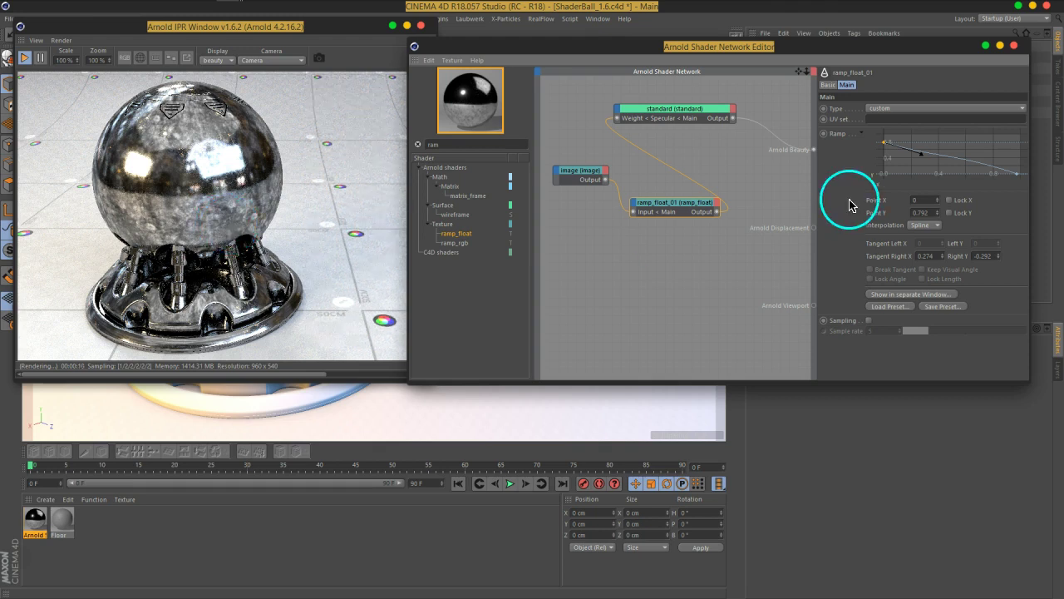
# Raise the ramp end point slightly, reshape around the middle point, and lower the start to 0.583
pyautogui.moveTo(1020, 180); pyautogui.dragTo(1022, 180)
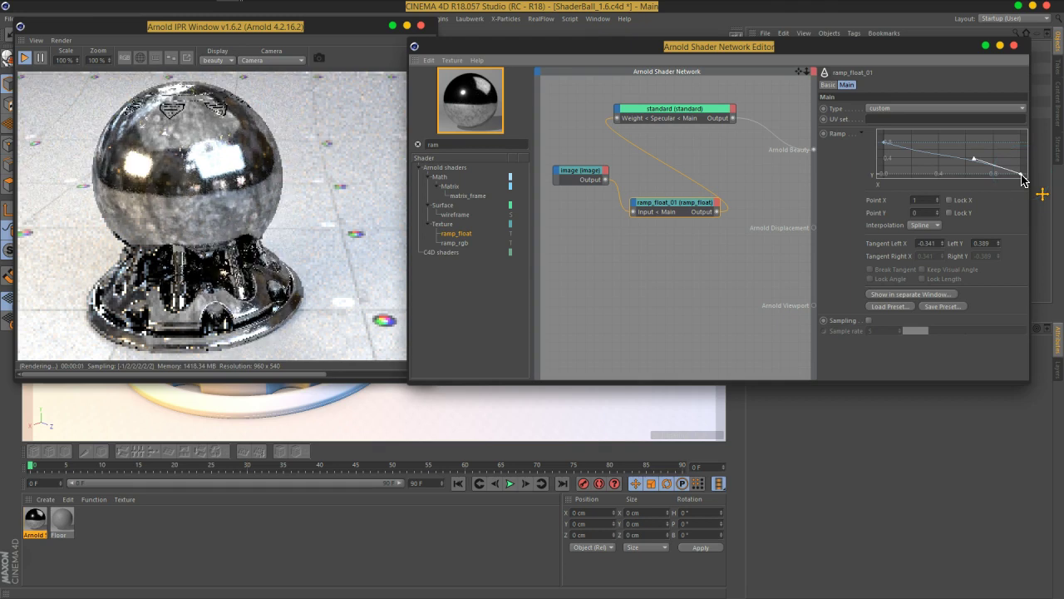
pyautogui.moveTo(1023, 178); pyautogui.dragTo(1022, 176)
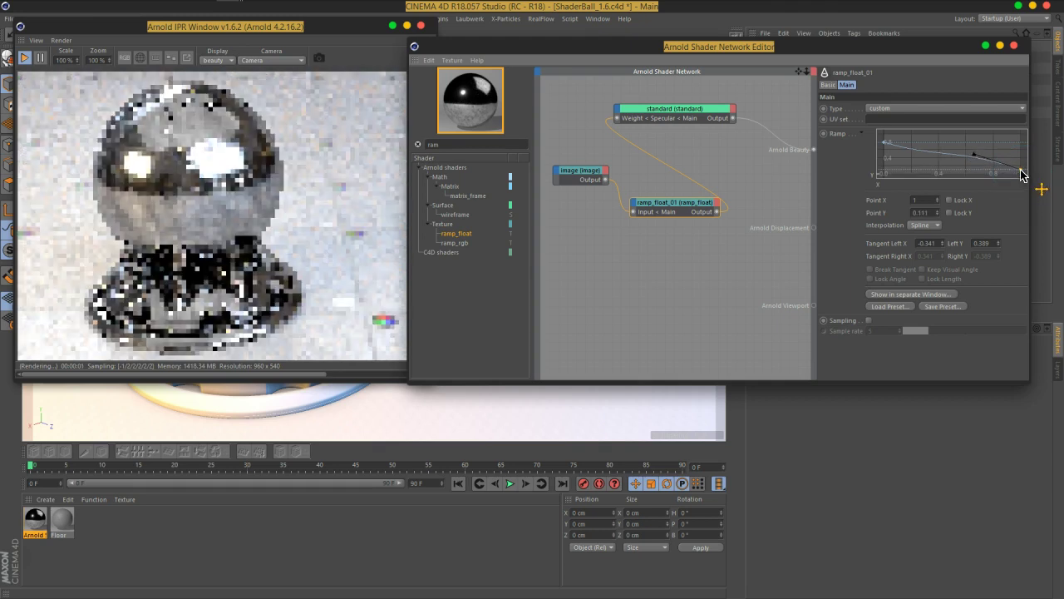
pyautogui.click(975, 153)
pyautogui.moveTo(976, 161)
pyautogui.mouseDown()
pyautogui.moveTo(887, 149)
pyautogui.moveTo(920, 165)
pyautogui.mouseUp()
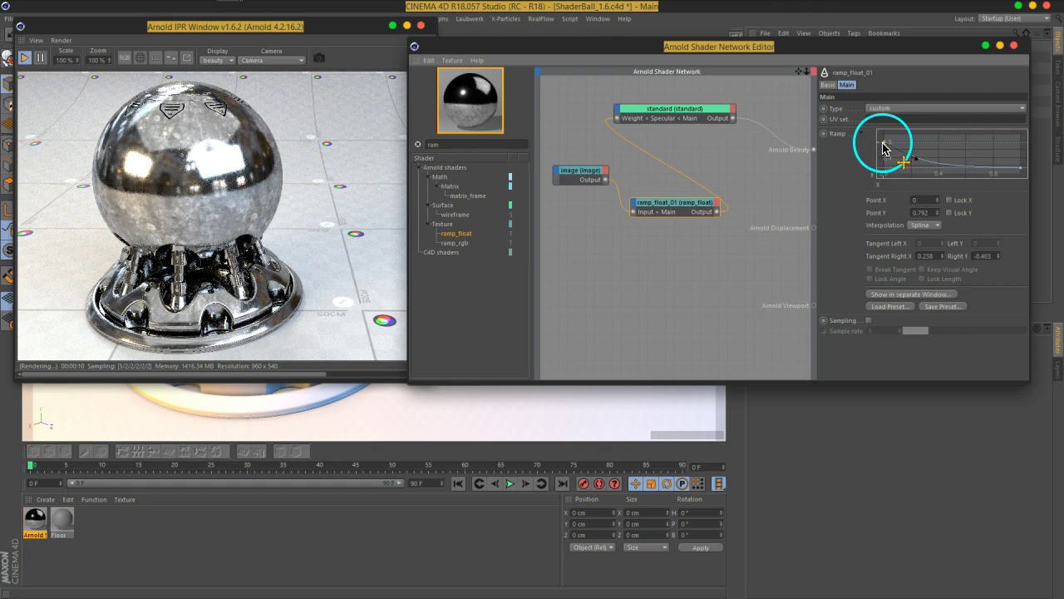
pyautogui.moveTo(884, 149); pyautogui.dragTo(883, 158)
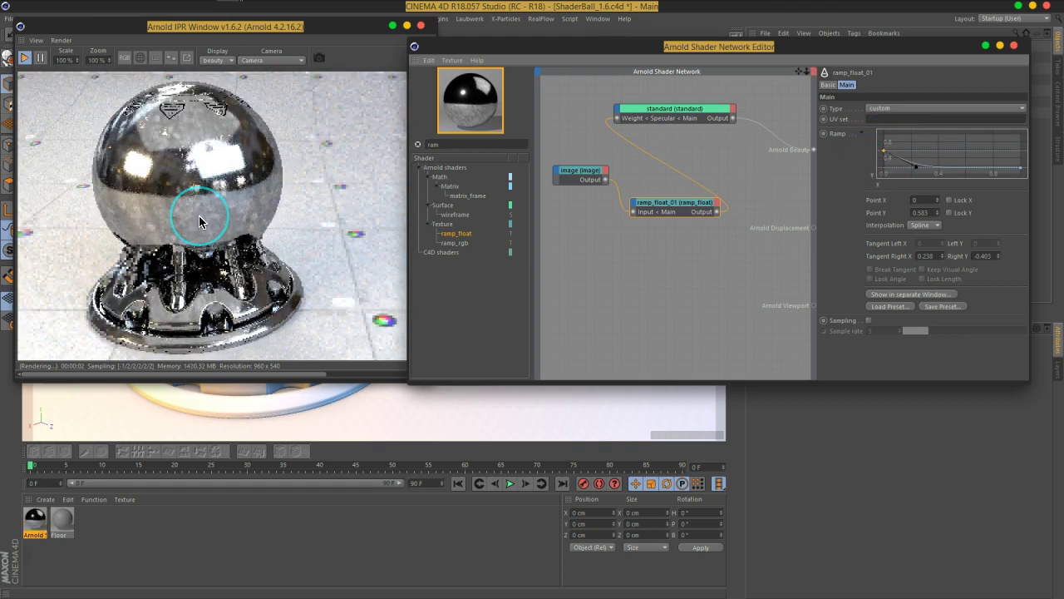
# Select the standard shader node to display its settings
pyautogui.click(506, 221)
pyautogui.click(680, 177)
pyautogui.click(708, 205)
pyautogui.click(671, 114)
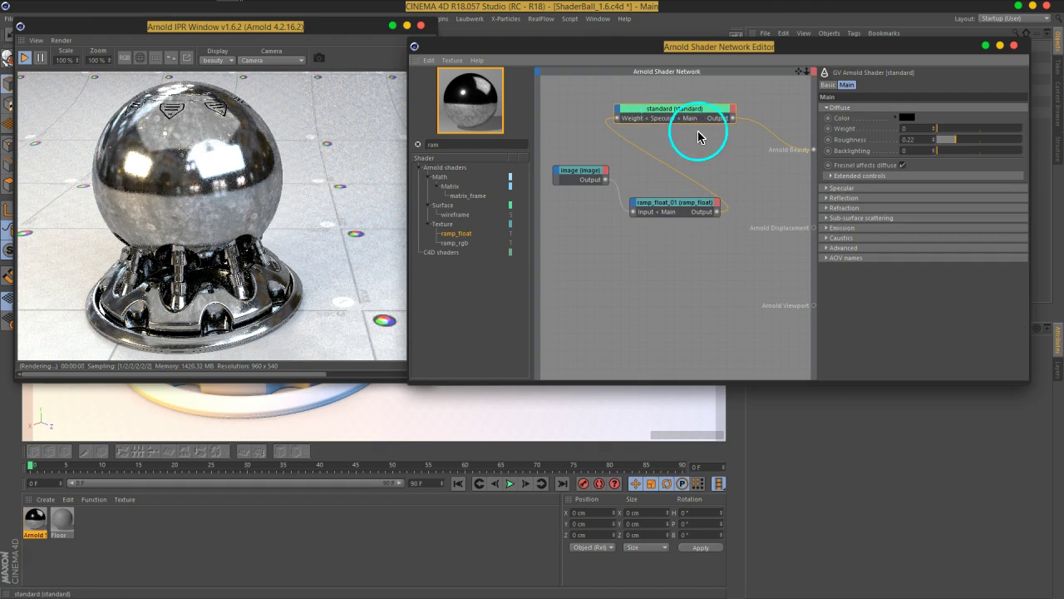
# Set the standard shader's specular colour to an orange hue in the Color Picker
pyautogui.click(856, 188)
pyautogui.click(940, 208)
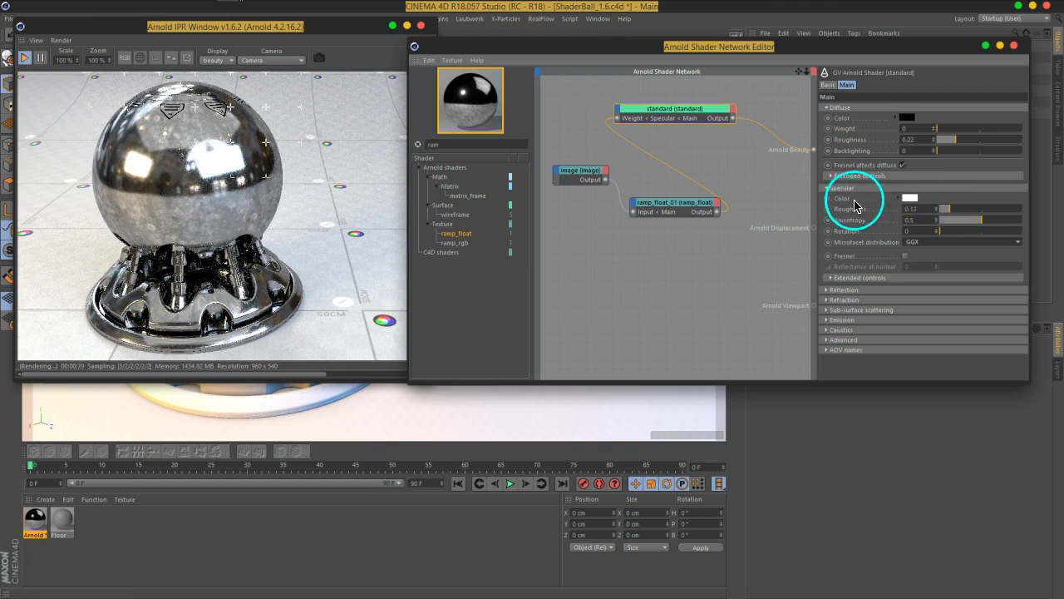
pyautogui.click(906, 198)
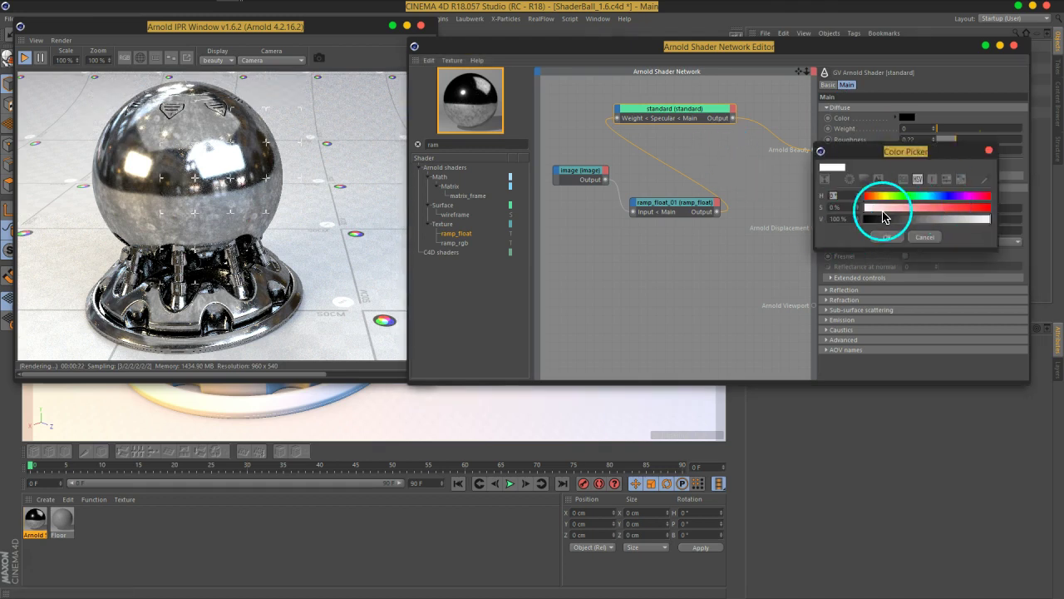
pyautogui.click(936, 197)
pyautogui.moveTo(936, 201)
pyautogui.mouseDown()
pyautogui.moveTo(879, 202)
pyautogui.moveTo(952, 214)
pyautogui.mouseUp()
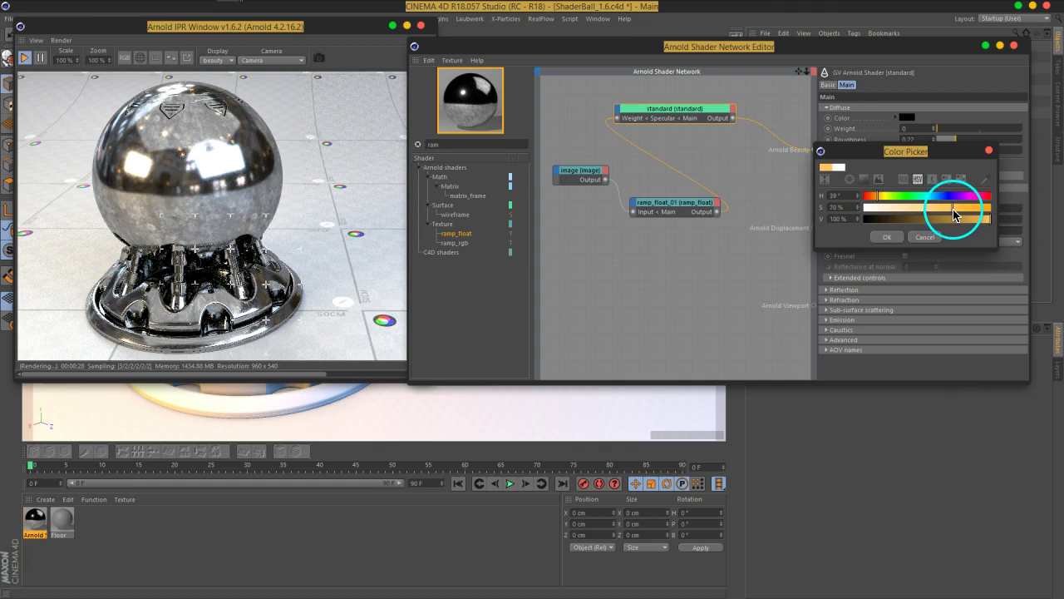
pyautogui.click(887, 237)
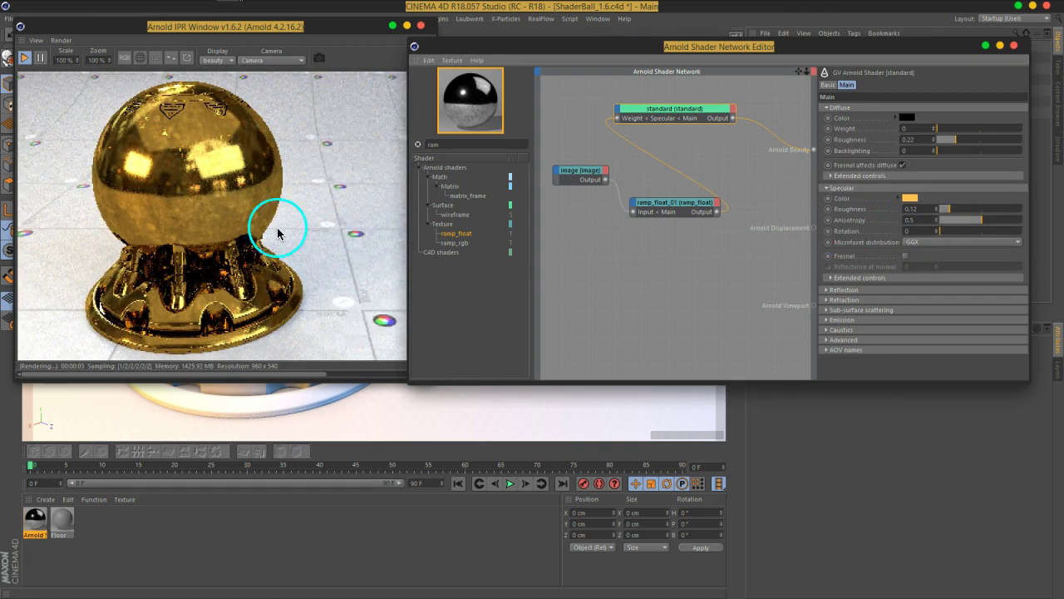
pyautogui.moveTo(906, 117)
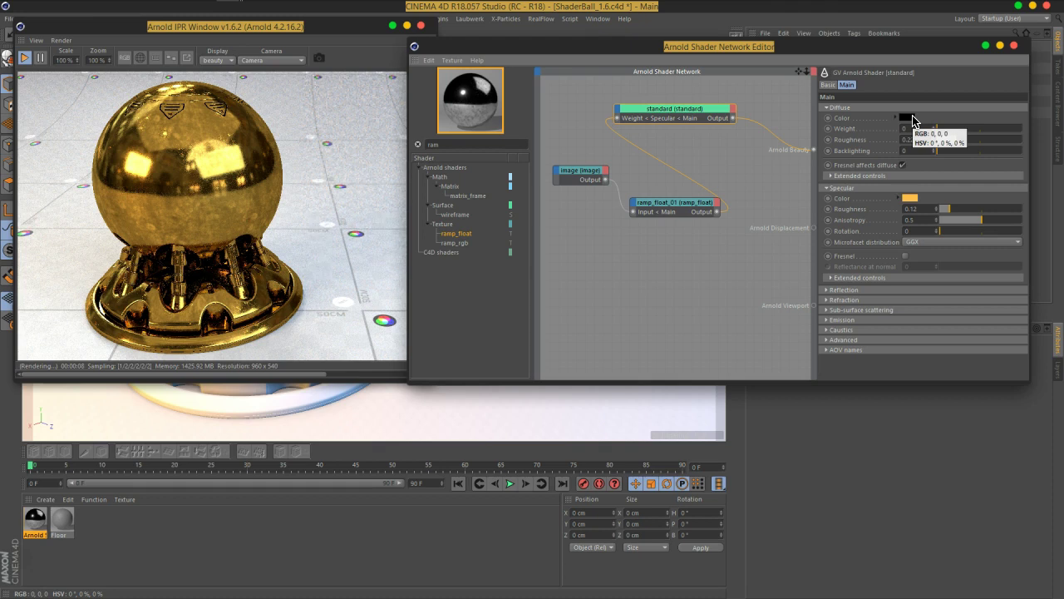
# Select the standard shader node and rearrange the shader network nodes
pyautogui.click(223, 198)
pyautogui.click(663, 133)
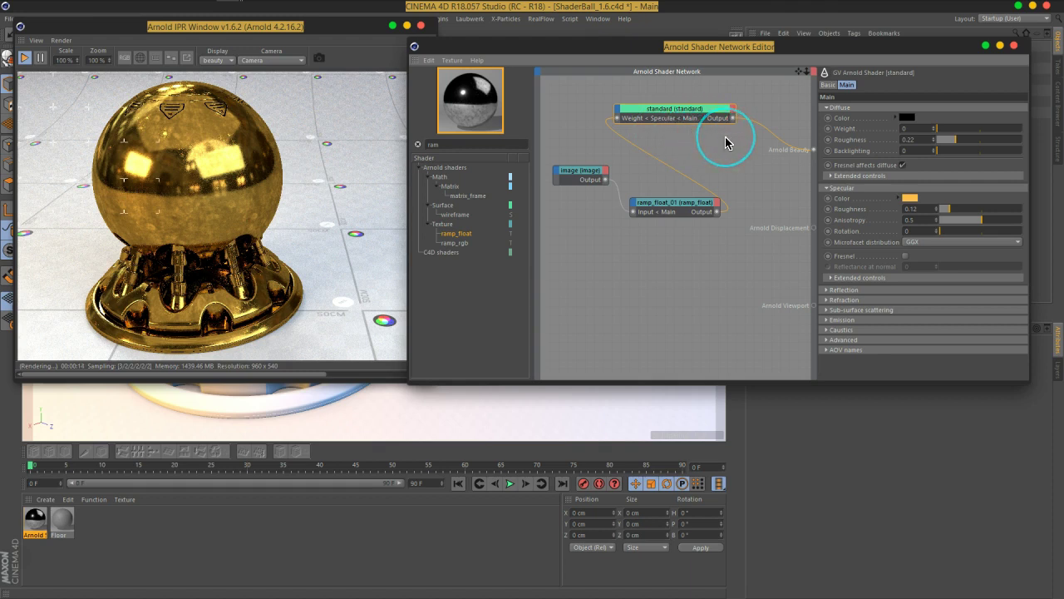
pyautogui.moveTo(722, 152)
pyautogui.mouseDown()
pyautogui.moveTo(715, 187)
pyautogui.moveTo(905, 172)
pyautogui.mouseUp()
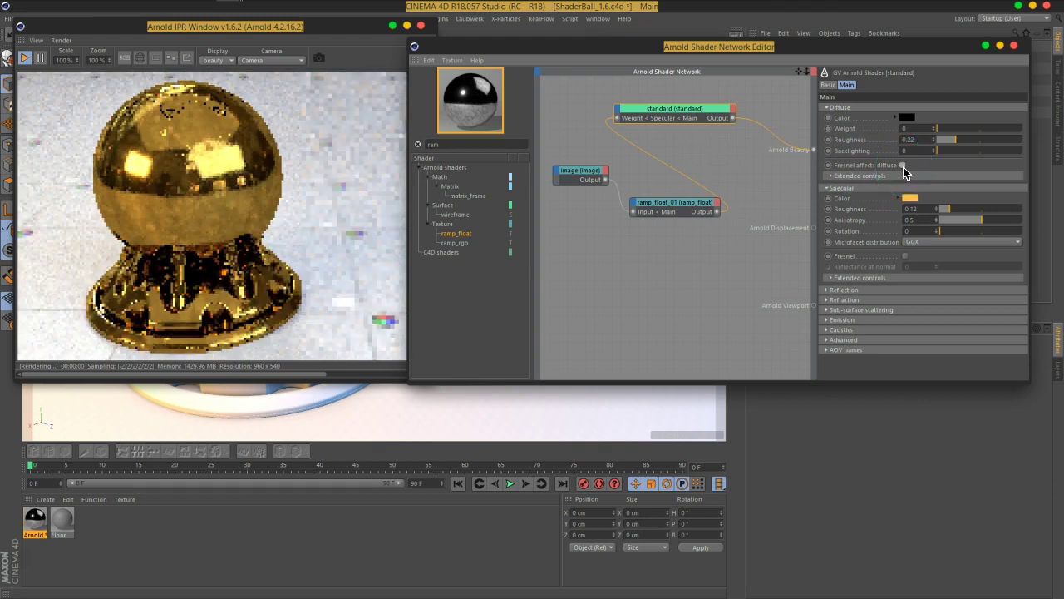
pyautogui.moveTo(904, 173)
pyautogui.mouseDown()
pyautogui.moveTo(903, 152)
pyautogui.moveTo(847, 229)
pyautogui.moveTo(871, 193)
pyautogui.mouseUp()
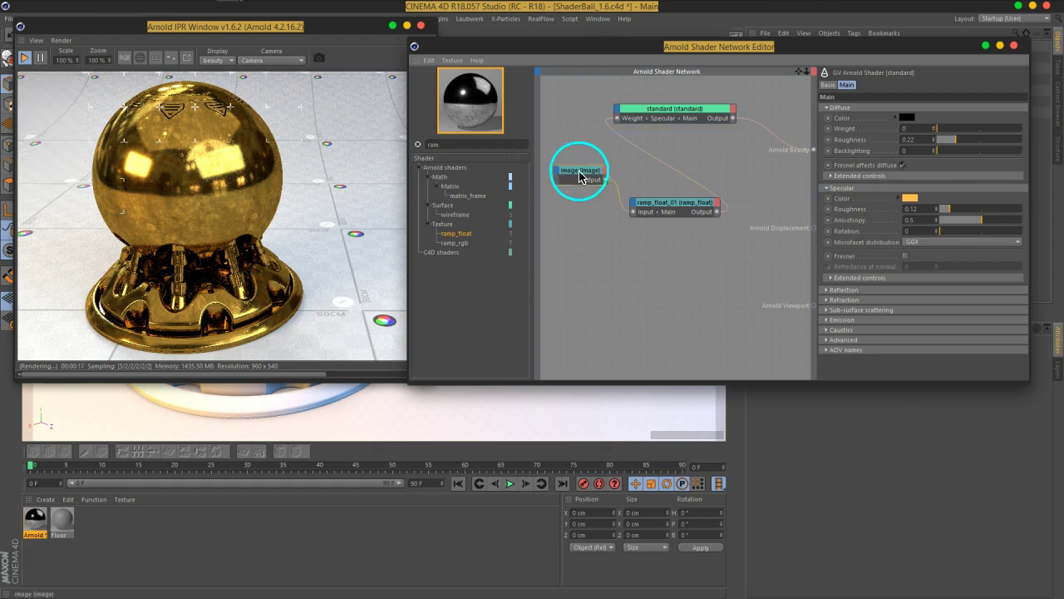
# Rearrange the image, ramp_float and standard nodes and widen the network workspace
pyautogui.moveTo(577, 173); pyautogui.dragTo(561, 202)
pyautogui.moveTo(654, 206); pyautogui.dragTo(637, 191)
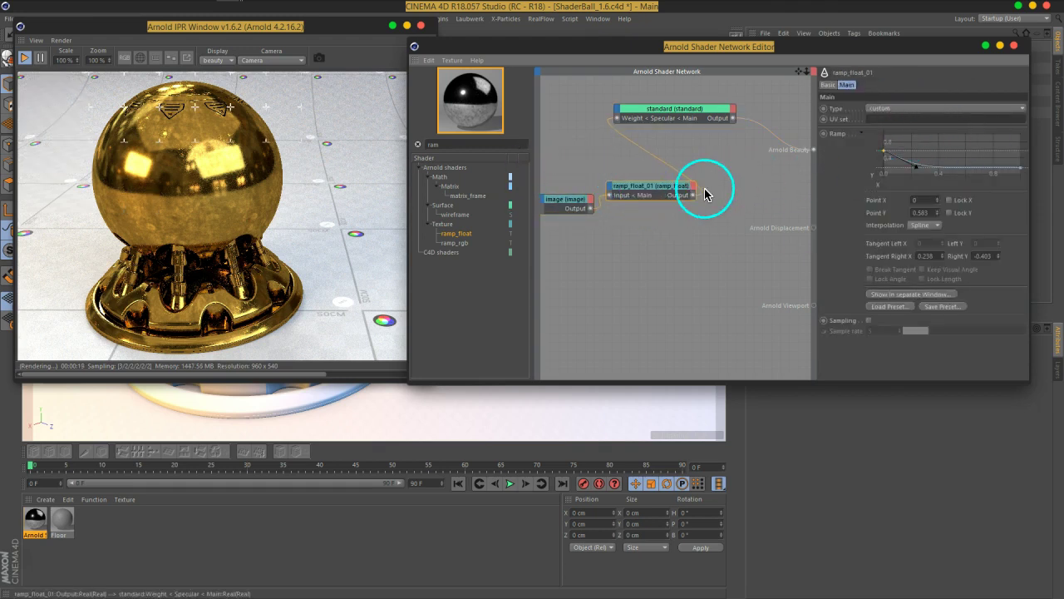
pyautogui.moveTo(689, 111); pyautogui.dragTo(745, 106)
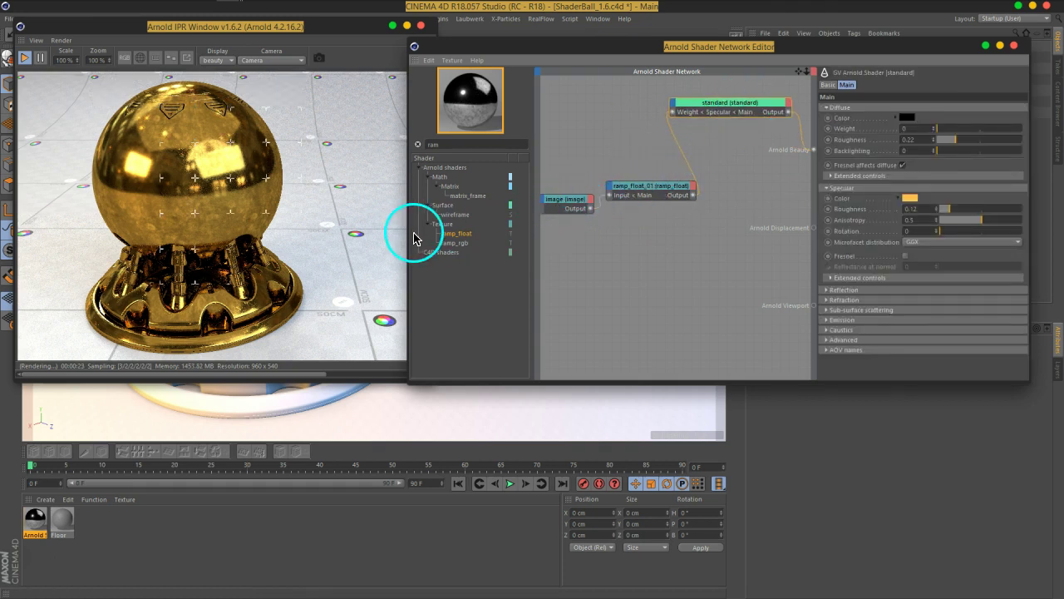
pyautogui.moveTo(407, 226); pyautogui.dragTo(338, 226)
# Duplicate the image and ramp_float pair and wire the new ramp into specular roughness
pyautogui.moveTo(621, 230)
pyautogui.mouseDown()
pyautogui.moveTo(517, 189)
pyautogui.moveTo(580, 266)
pyautogui.moveTo(588, 239)
pyautogui.moveTo(714, 158)
pyautogui.mouseUp()
pyautogui.click(673, 252)
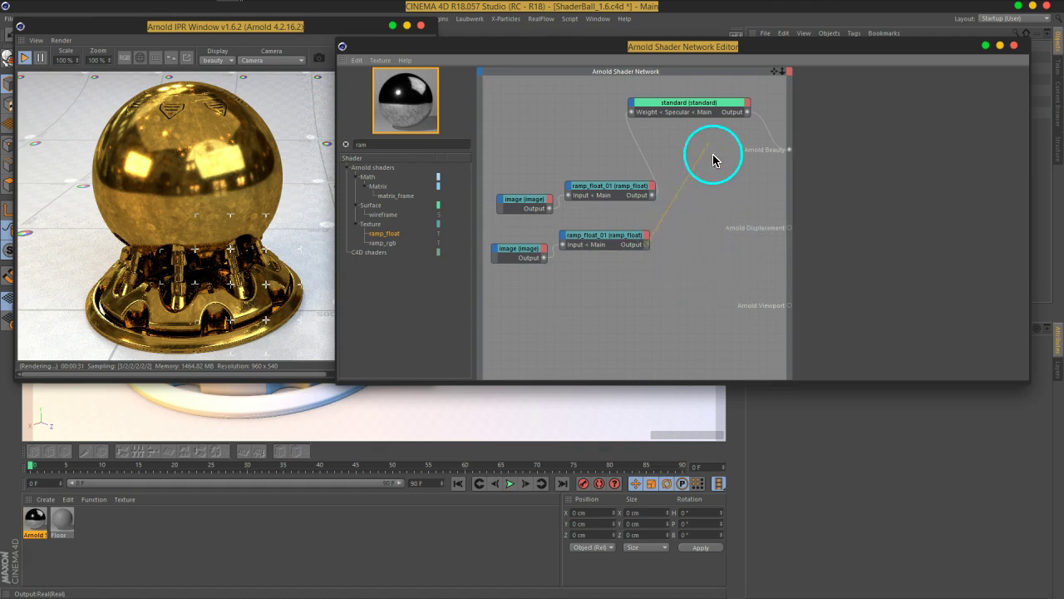
pyautogui.moveTo(713, 159); pyautogui.dragTo(641, 109)
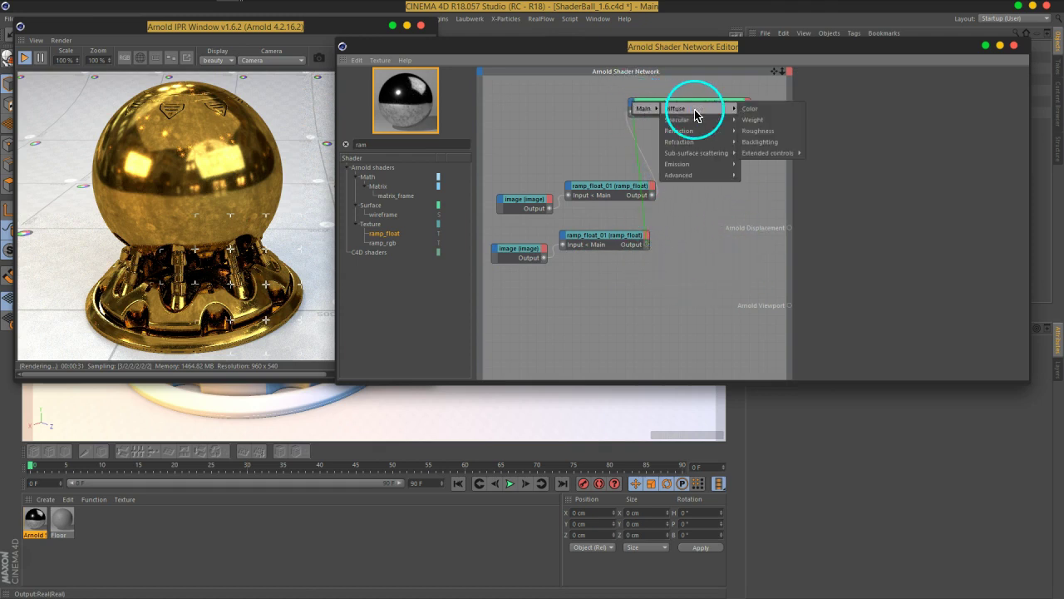
pyautogui.moveTo(678, 120)
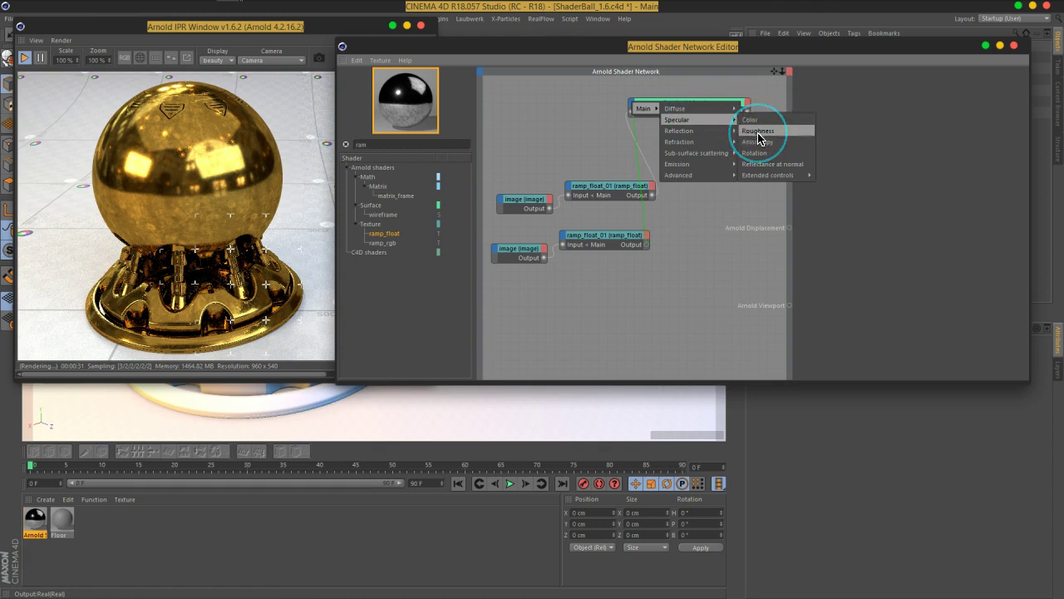
pyautogui.click(759, 131)
pyautogui.click(697, 248)
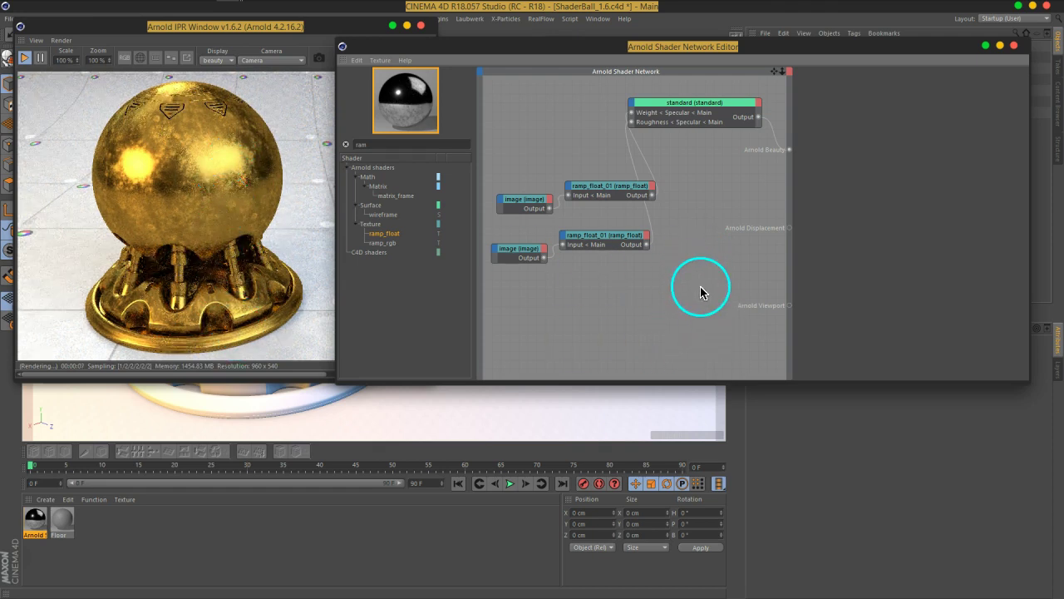
# Connect the lower ramp_float output to Arnold Beauty to preview it in the render
pyautogui.moveTo(692, 111); pyautogui.dragTo(675, 110)
pyautogui.moveTo(613, 235); pyautogui.dragTo(621, 251)
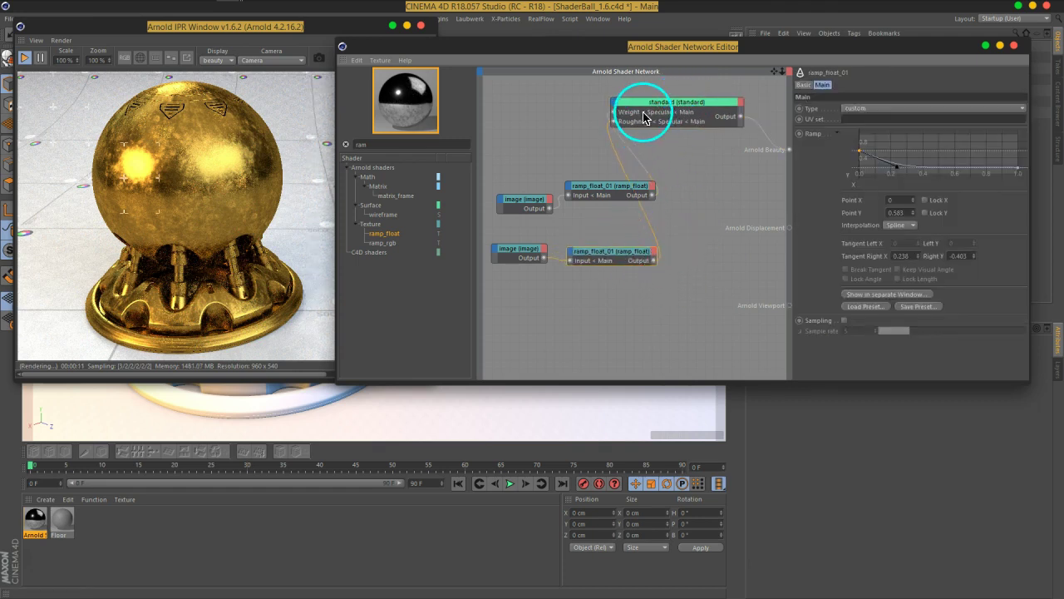
pyautogui.moveTo(638, 111); pyautogui.dragTo(647, 105)
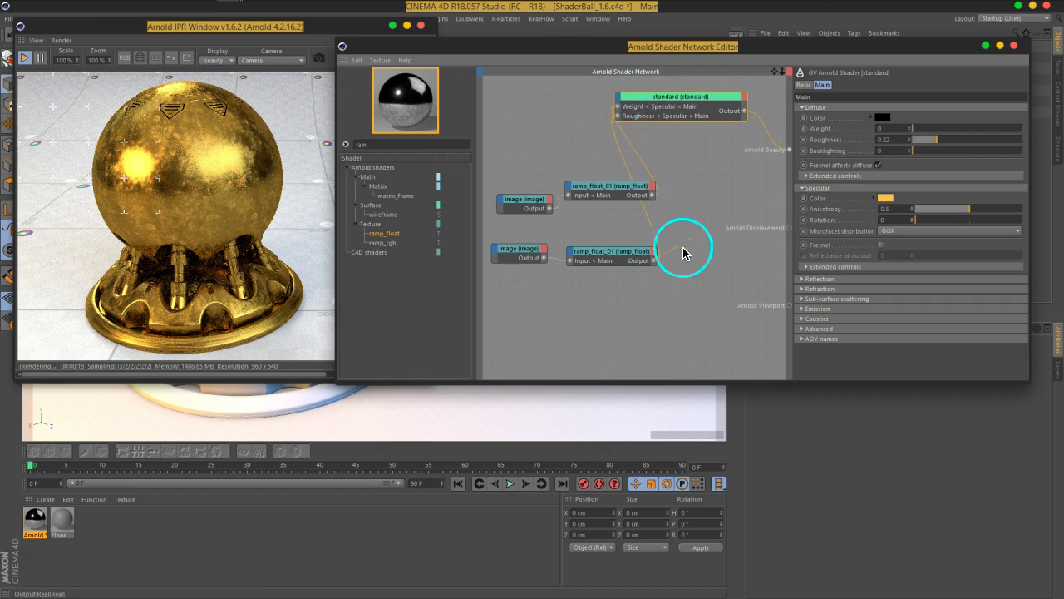
pyautogui.moveTo(656, 261); pyautogui.dragTo(769, 148)
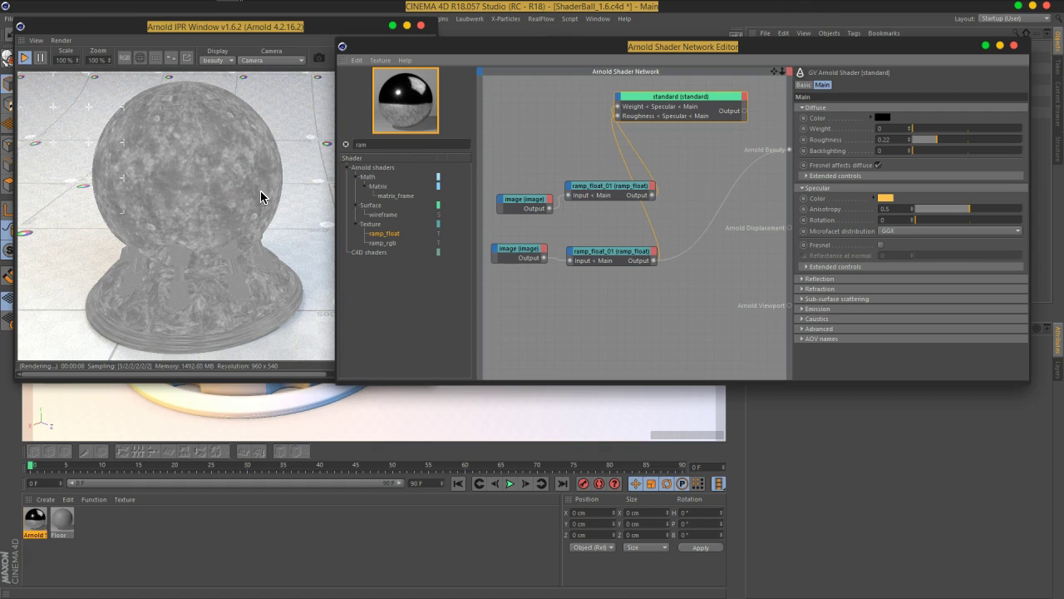
# Reshape the ramp curve into a steep falloff: left point near 1, right knot near 0.846
pyautogui.click(613, 251)
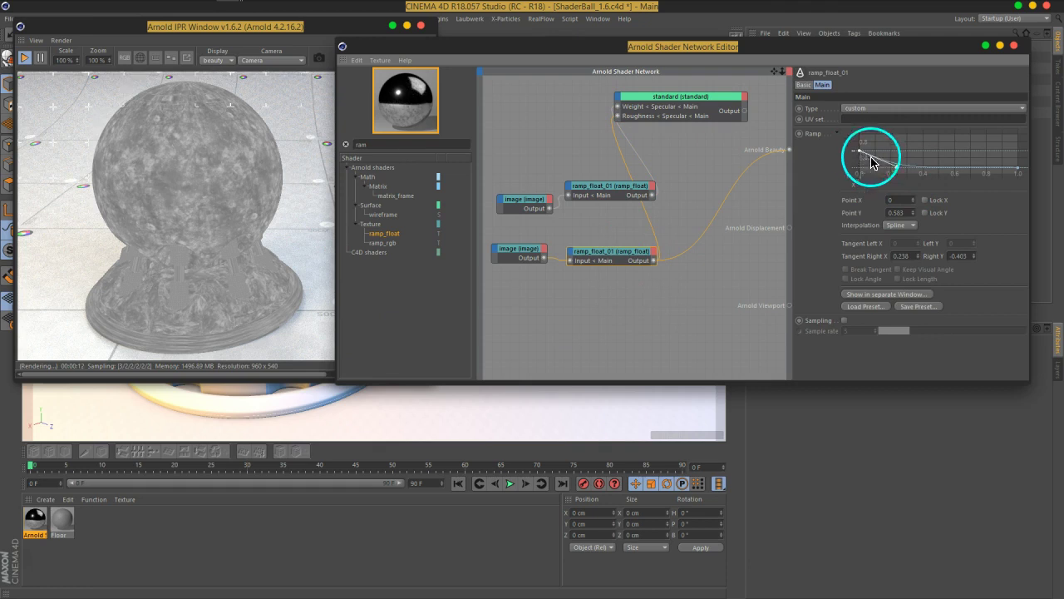
pyautogui.moveTo(1020, 173); pyautogui.dragTo(1020, 178)
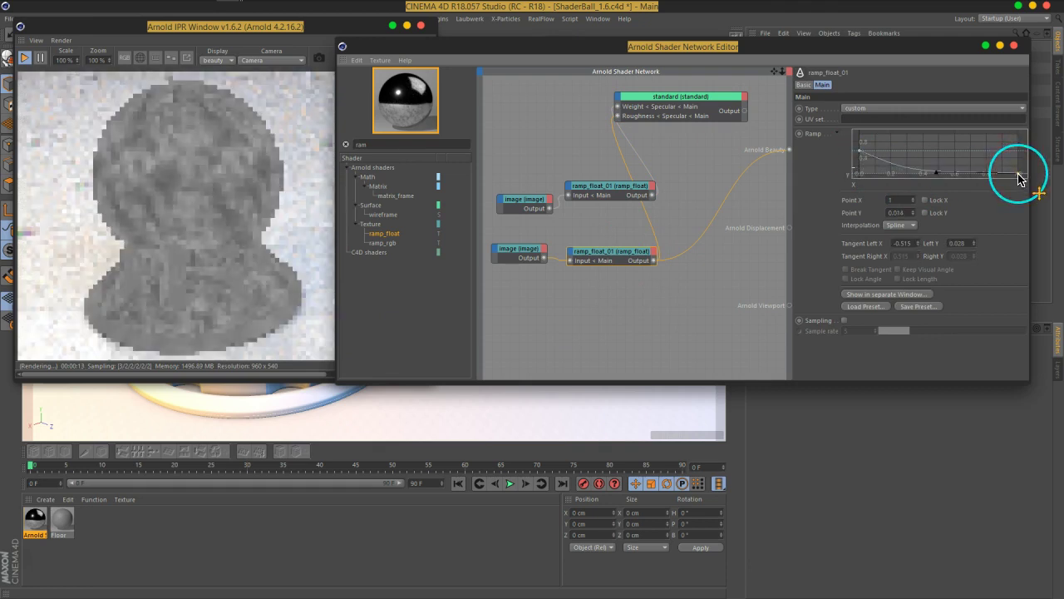
pyautogui.click(969, 211)
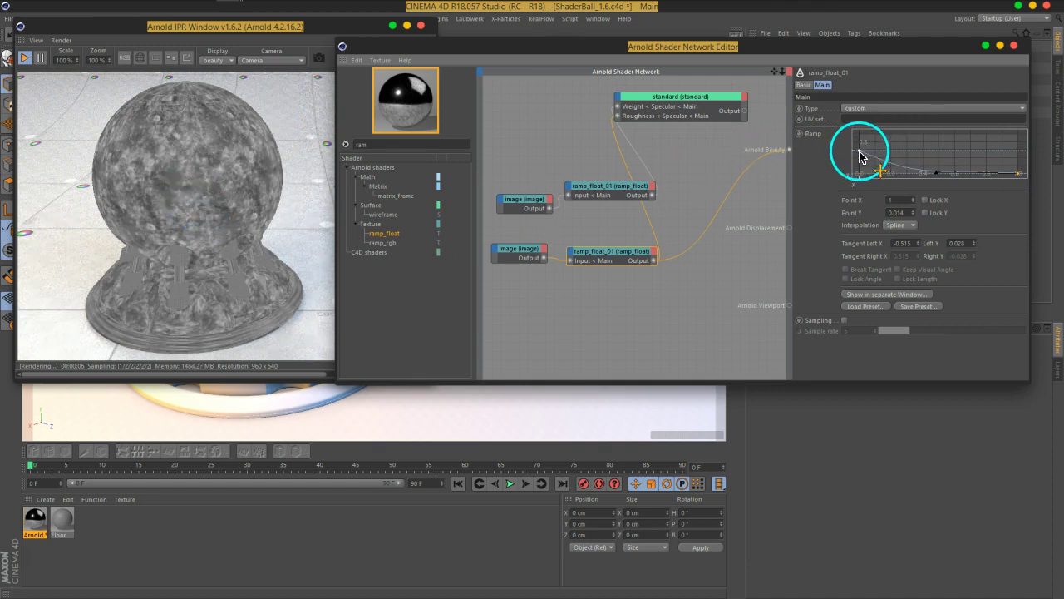
pyautogui.moveTo(860, 154); pyautogui.dragTo(858, 148)
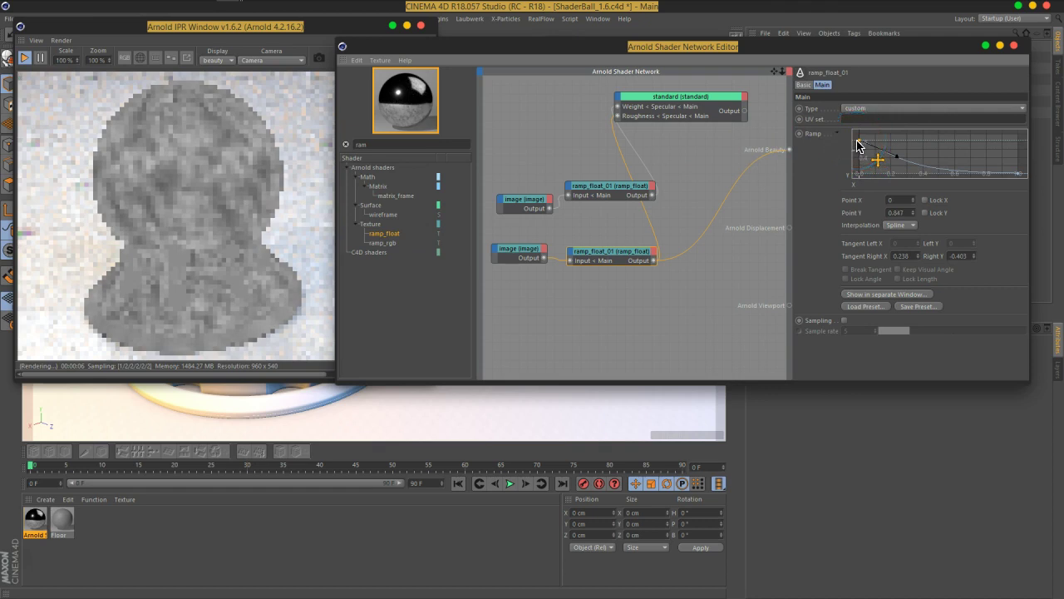
pyautogui.moveTo(859, 145); pyautogui.dragTo(858, 140)
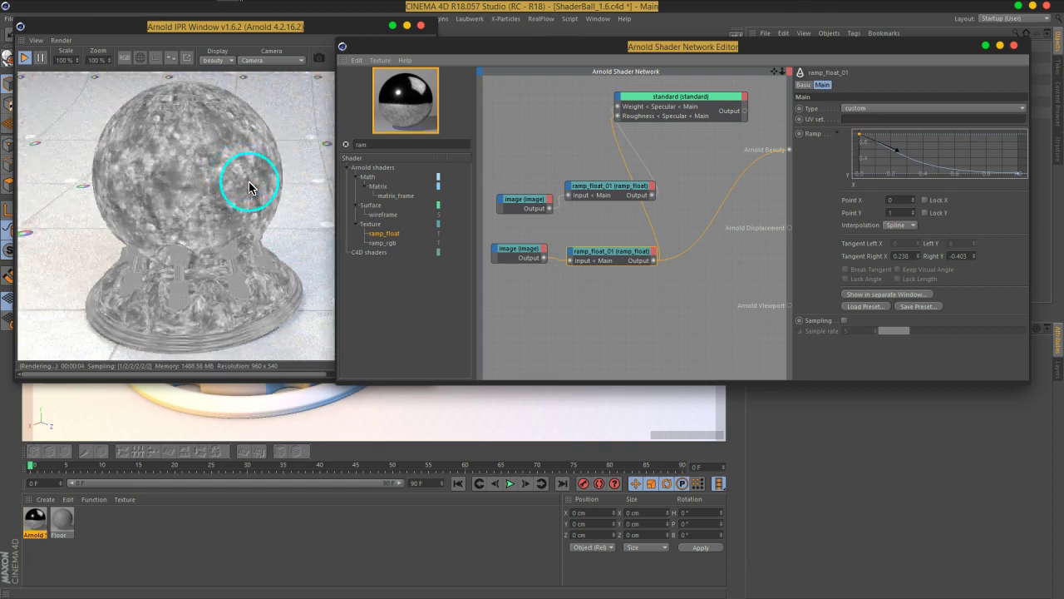
pyautogui.moveTo(892, 151)
pyautogui.mouseDown()
pyautogui.moveTo(888, 164)
pyautogui.moveTo(859, 139)
pyautogui.moveTo(886, 139)
pyautogui.moveTo(871, 134)
pyautogui.mouseUp()
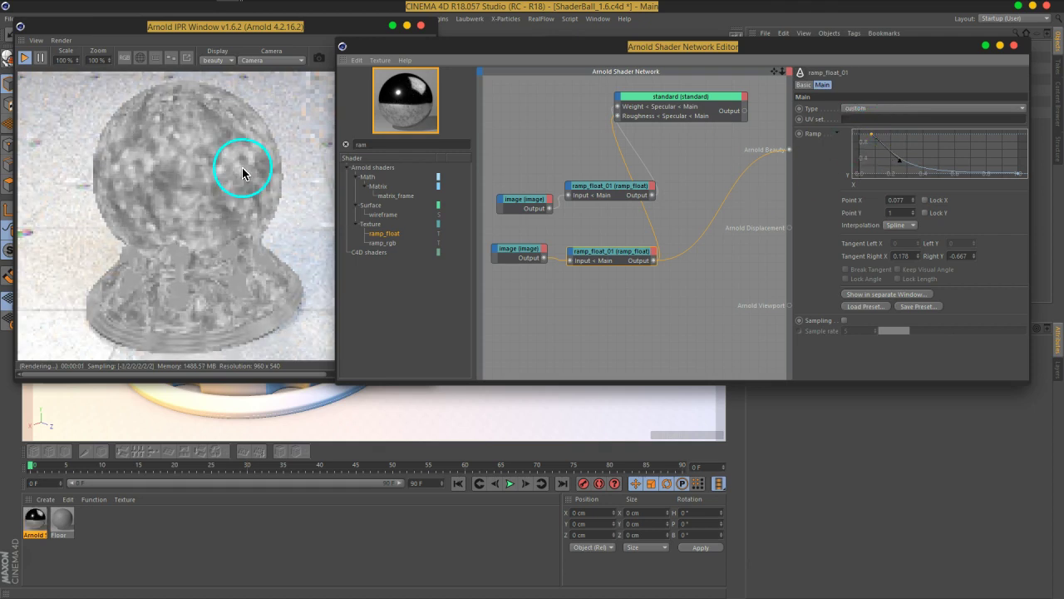
pyautogui.moveTo(1020, 173)
pyautogui.mouseDown()
pyautogui.moveTo(987, 180)
pyautogui.moveTo(1001, 177)
pyautogui.mouseUp()
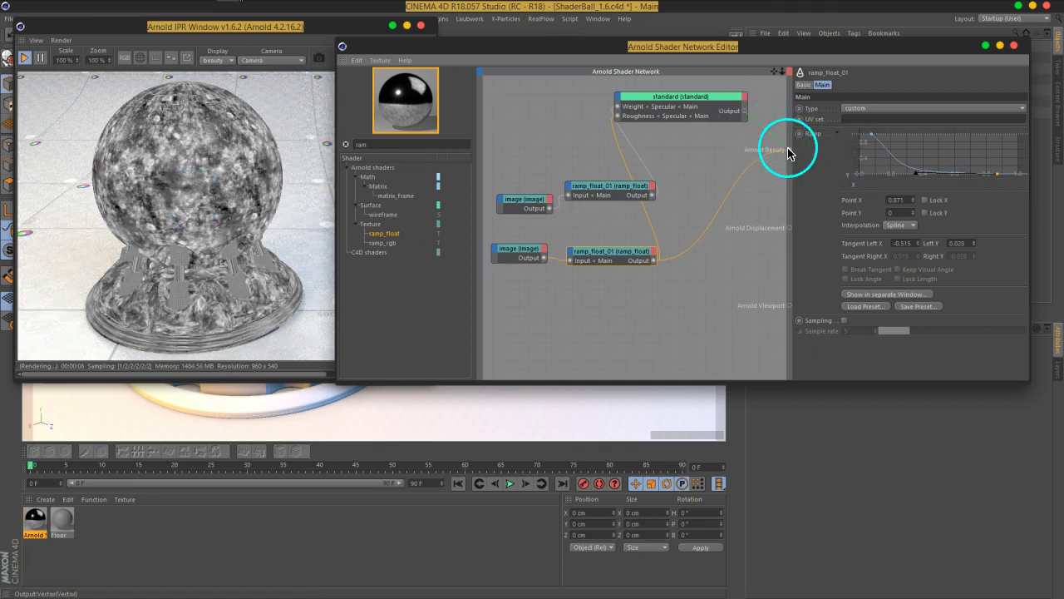
# Unlink the ramp from Arnold Beauty and reshape the curve to start at Y 0.639, falling to 0
pyautogui.moveTo(789, 153); pyautogui.dragTo(726, 232)
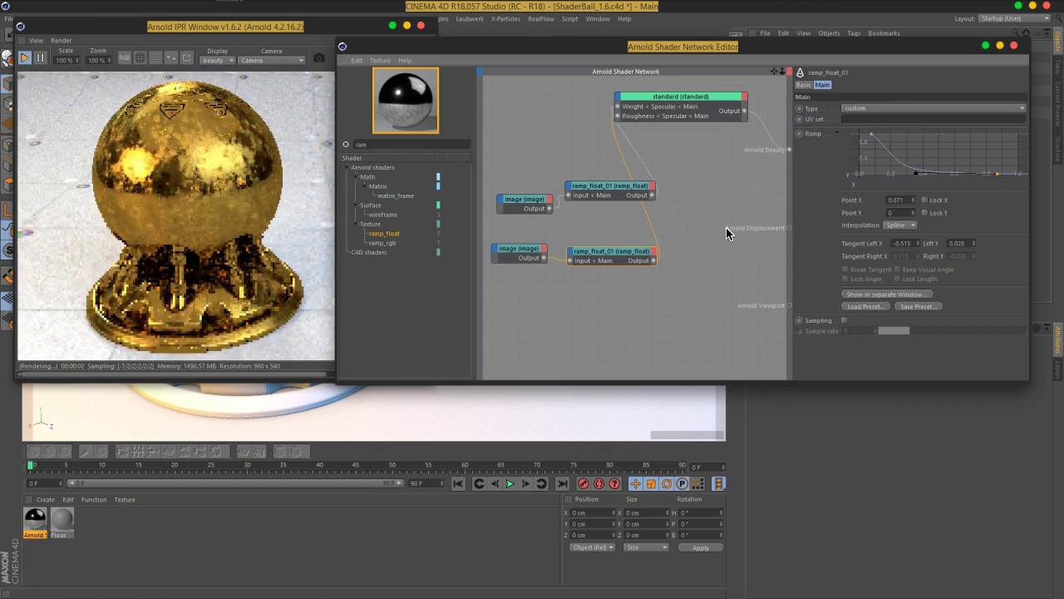
pyautogui.moveTo(249, 237); pyautogui.dragTo(232, 202)
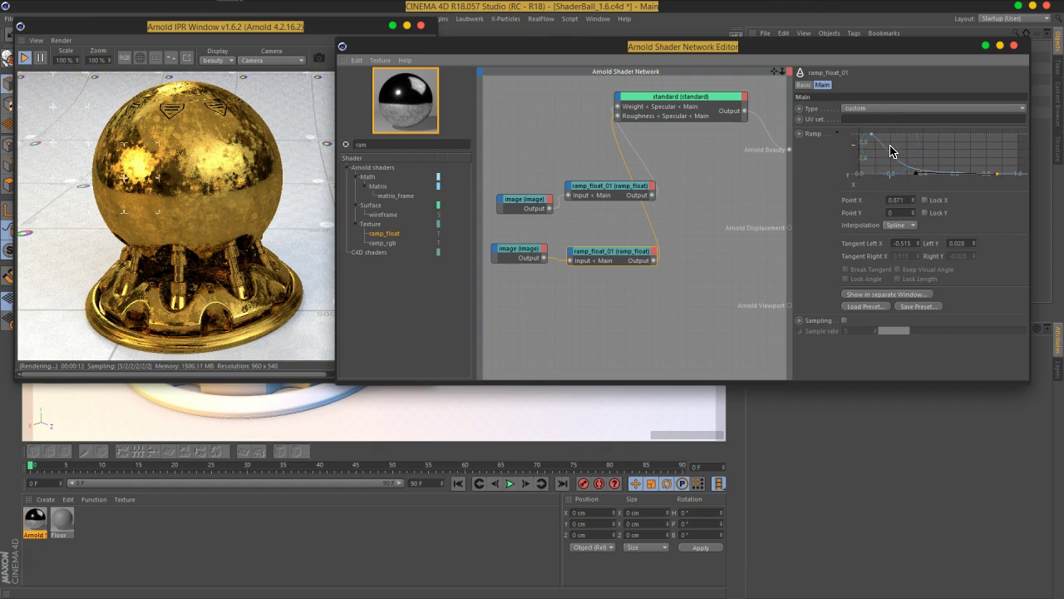
pyautogui.moveTo(871, 139); pyautogui.dragTo(862, 138)
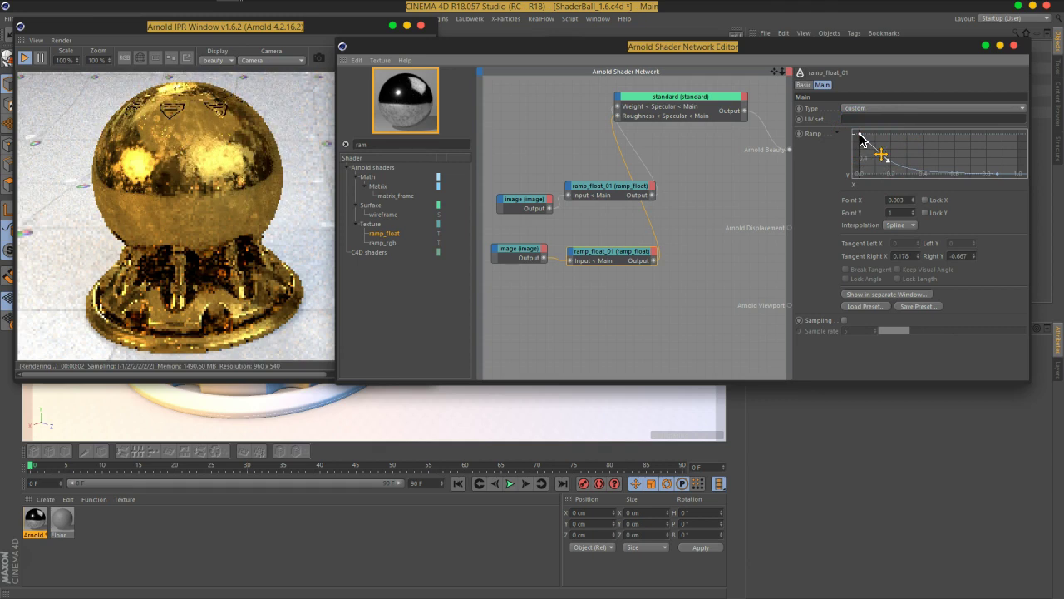
pyautogui.moveTo(999, 180); pyautogui.dragTo(1018, 180)
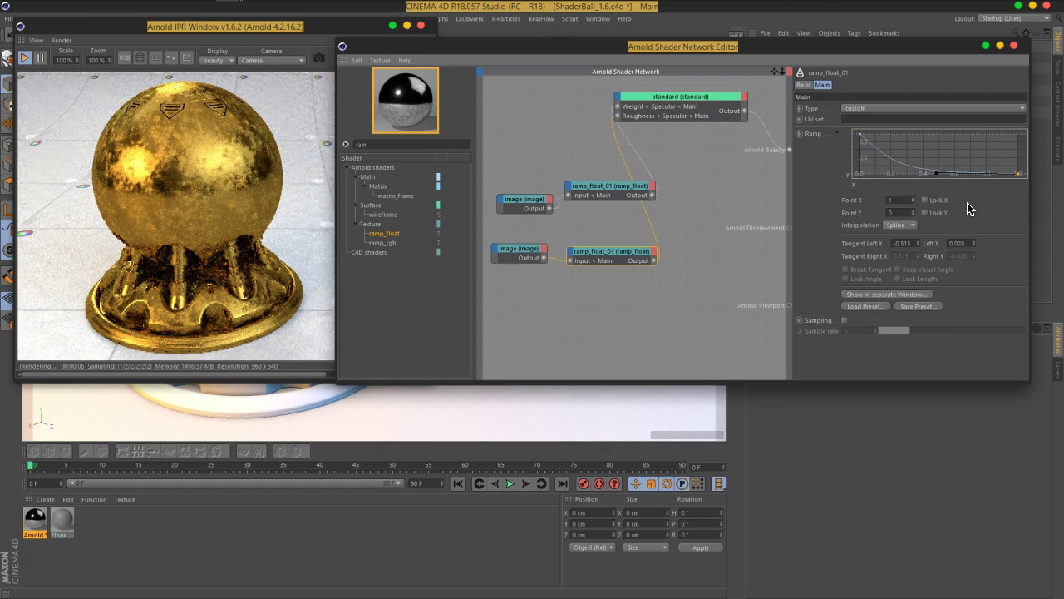
pyautogui.moveTo(879, 161)
pyautogui.mouseDown()
pyautogui.moveTo(863, 142)
pyautogui.moveTo(851, 158)
pyautogui.moveTo(886, 183)
pyautogui.moveTo(896, 175)
pyautogui.mouseUp()
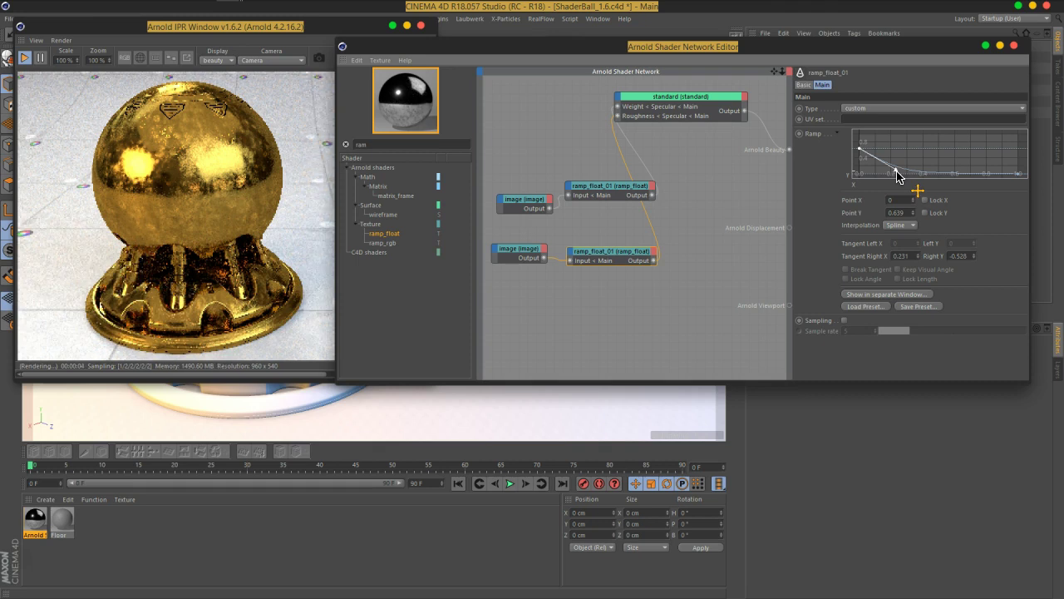
pyautogui.moveTo(897, 176); pyautogui.dragTo(628, 247)
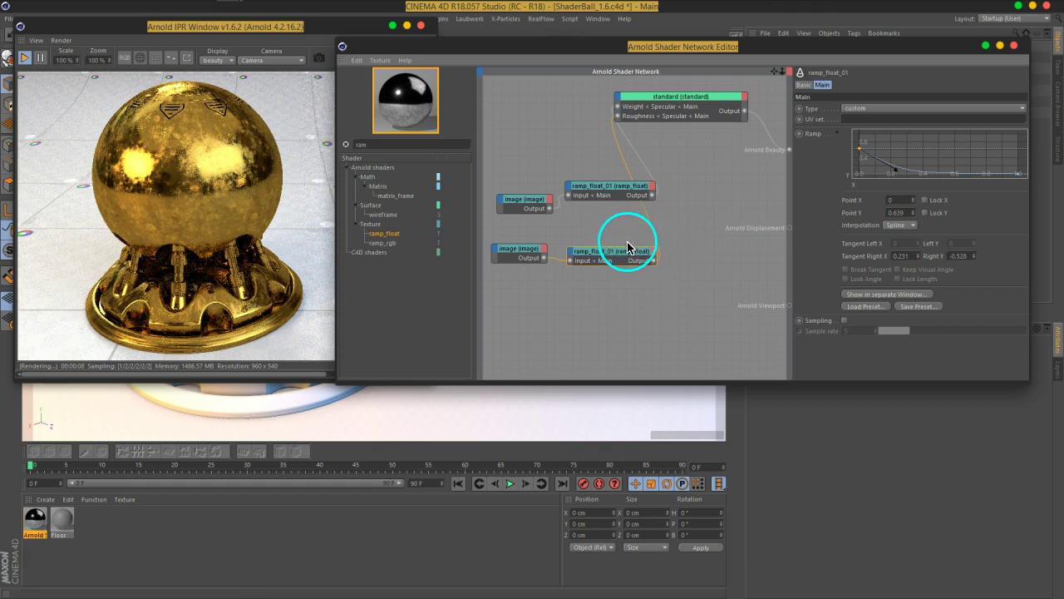
# Set the lower image node's UV coordinate Scale U and V to 2
pyautogui.click(517, 250)
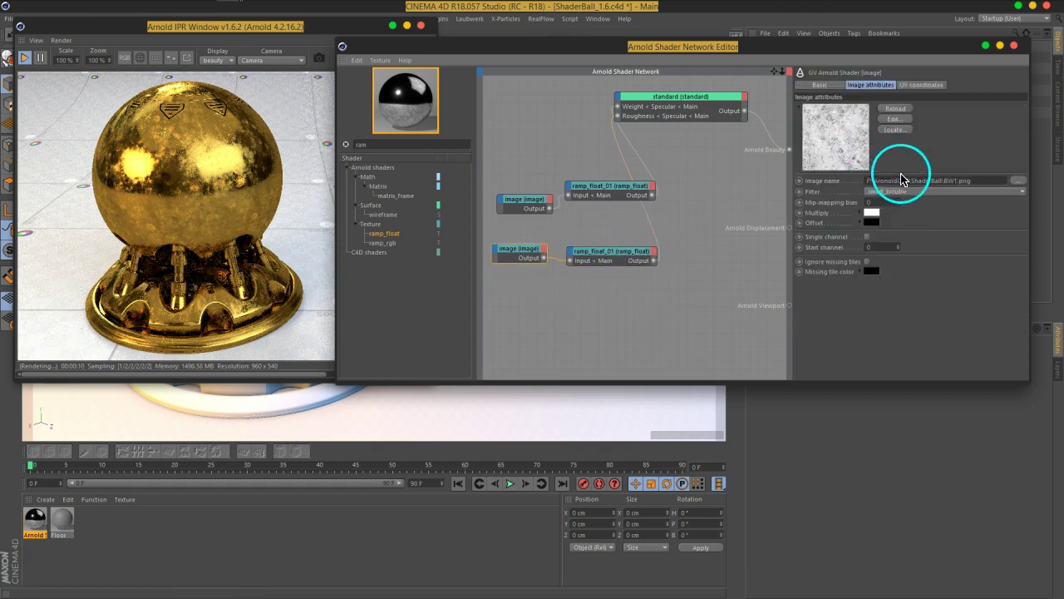
pyautogui.click(820, 84)
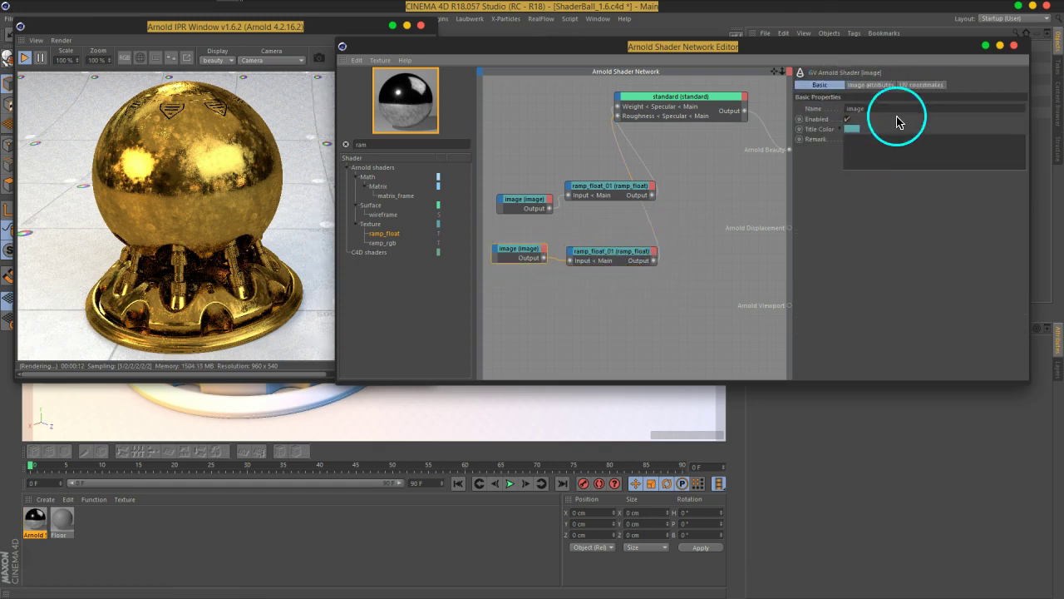
pyautogui.click(919, 84)
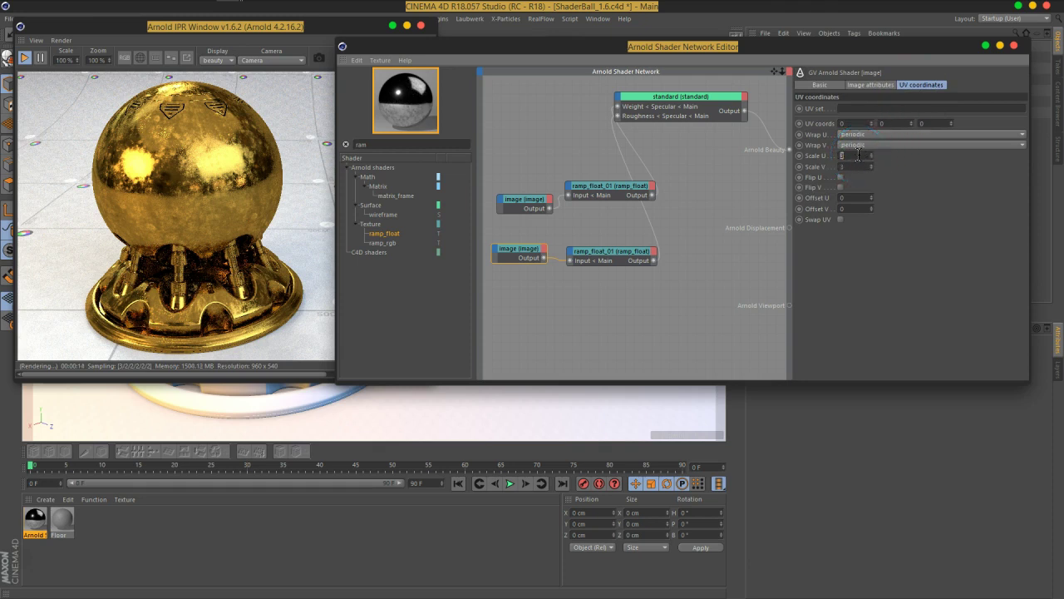
pyautogui.write('2')
pyautogui.press('Return')
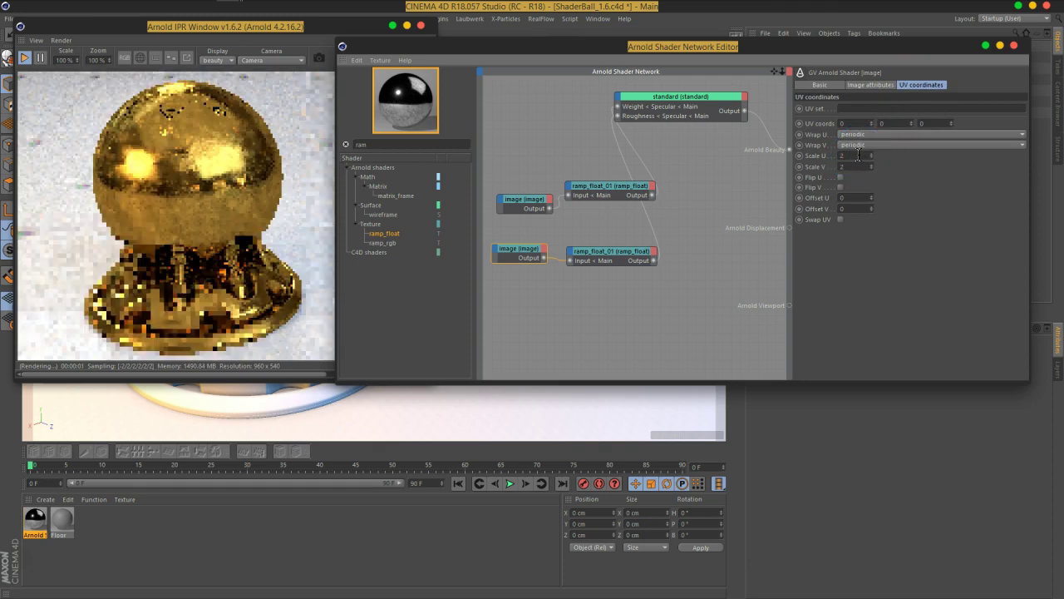
# Select the standard shader and collapse Diffuse to reach its Specular parameters
pyautogui.click(848, 175)
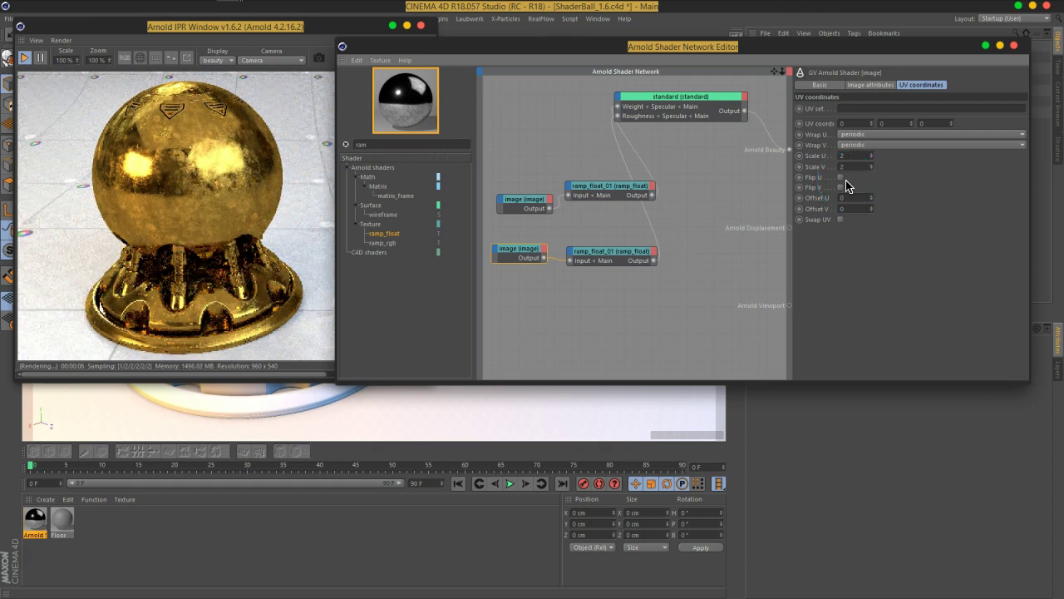
pyautogui.click(679, 103)
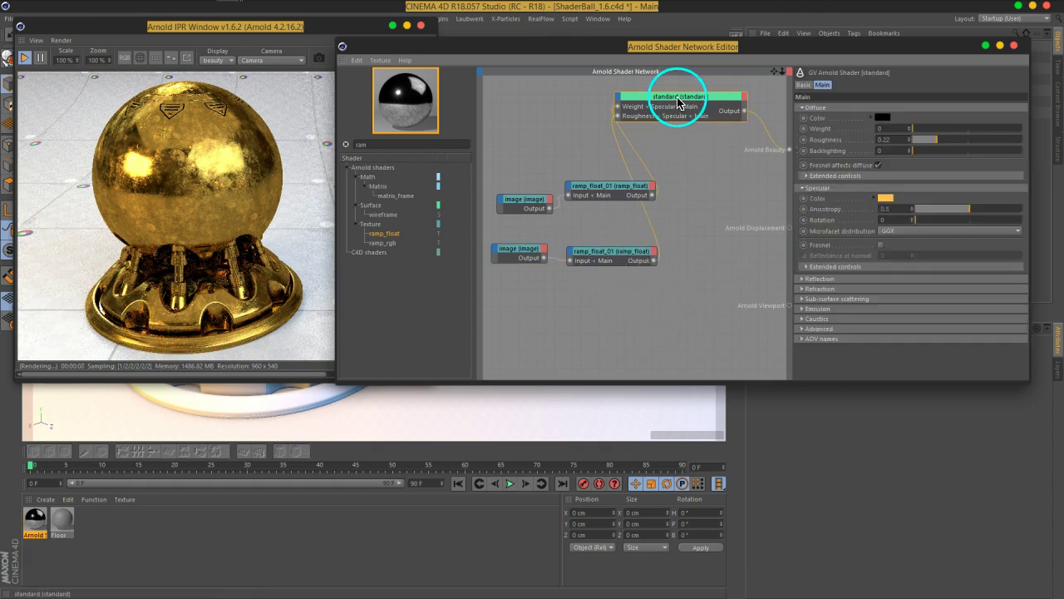
pyautogui.click(835, 108)
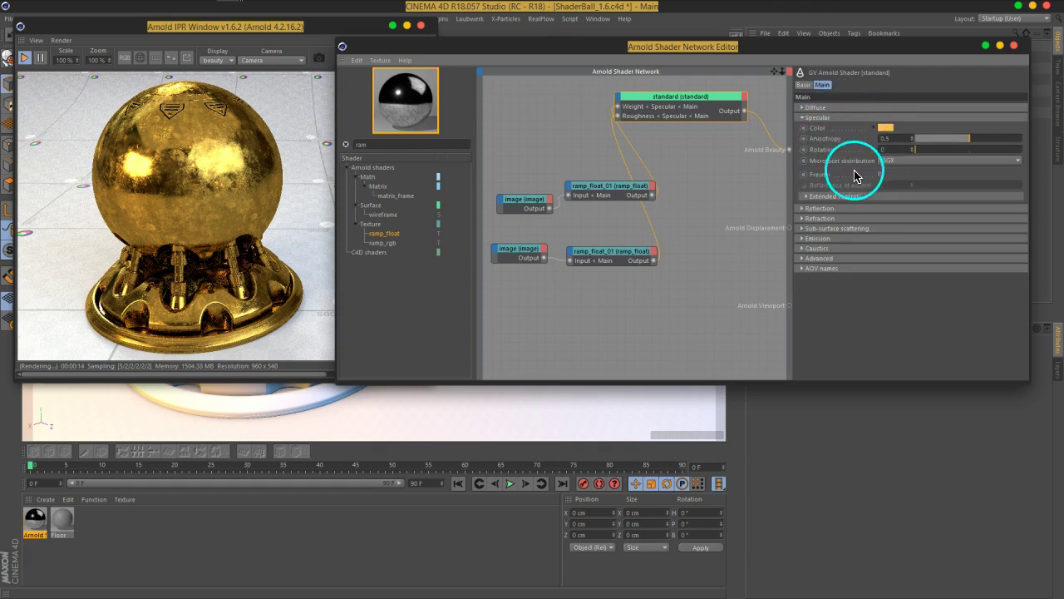